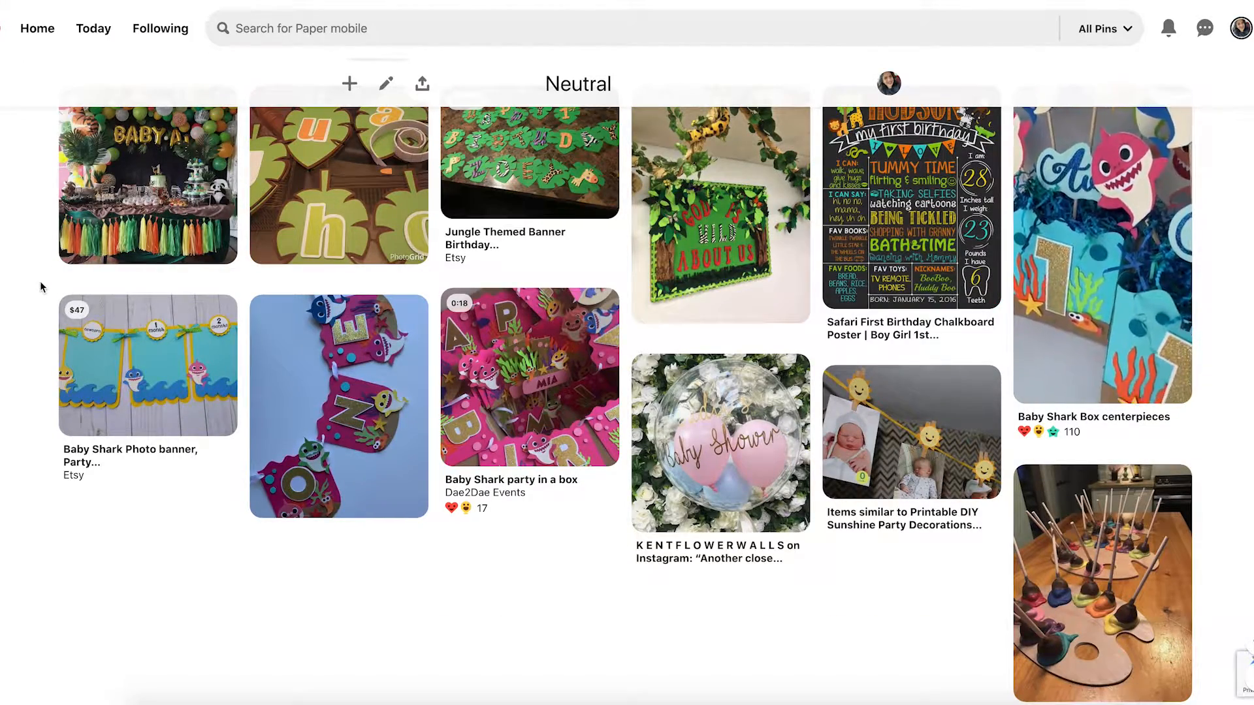
- Switch to Cricut Design Space and add a text object reading 4, about 2.46 × 3.68 inches, on the canvas
scroll(47, 288, up, 1)
click(522, 700)
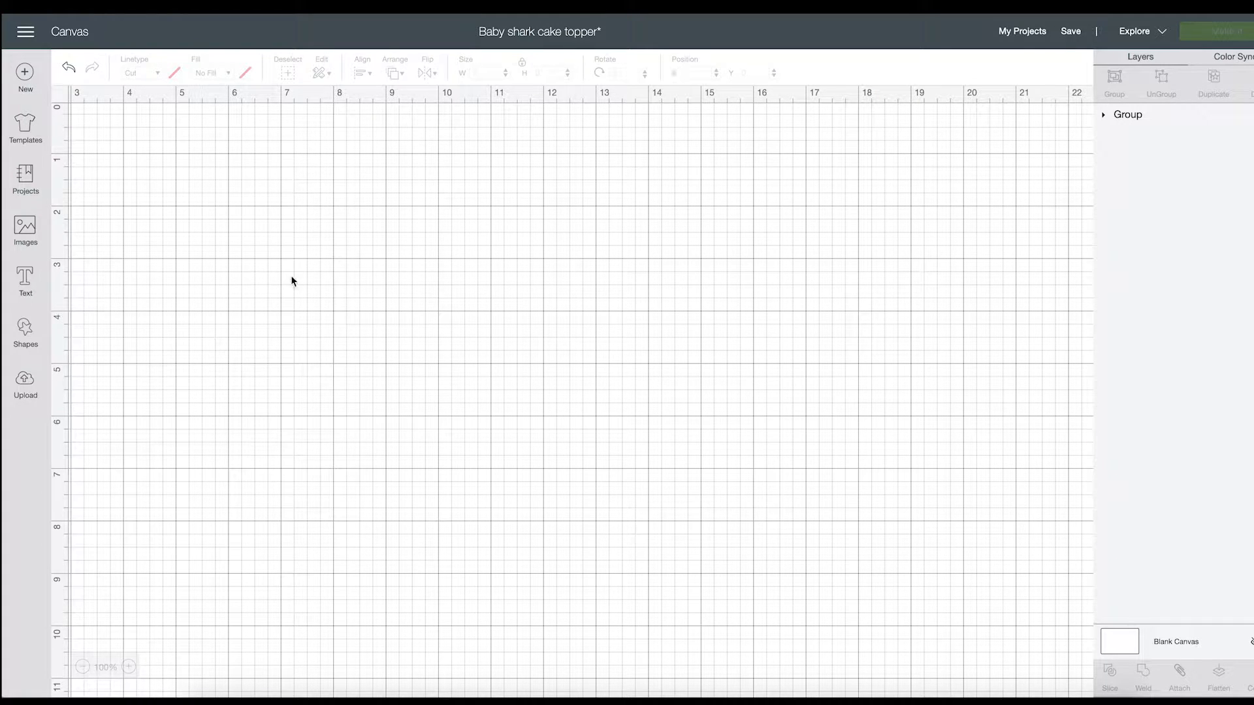
click(24, 281)
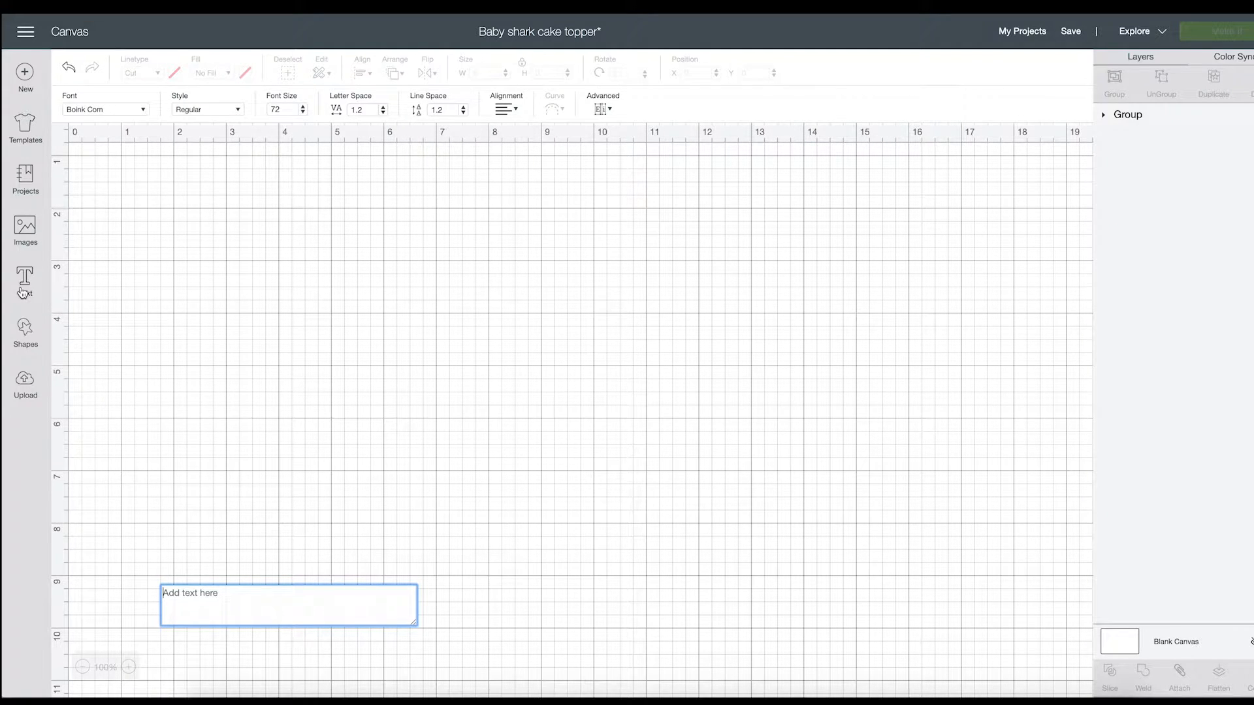
text(4)
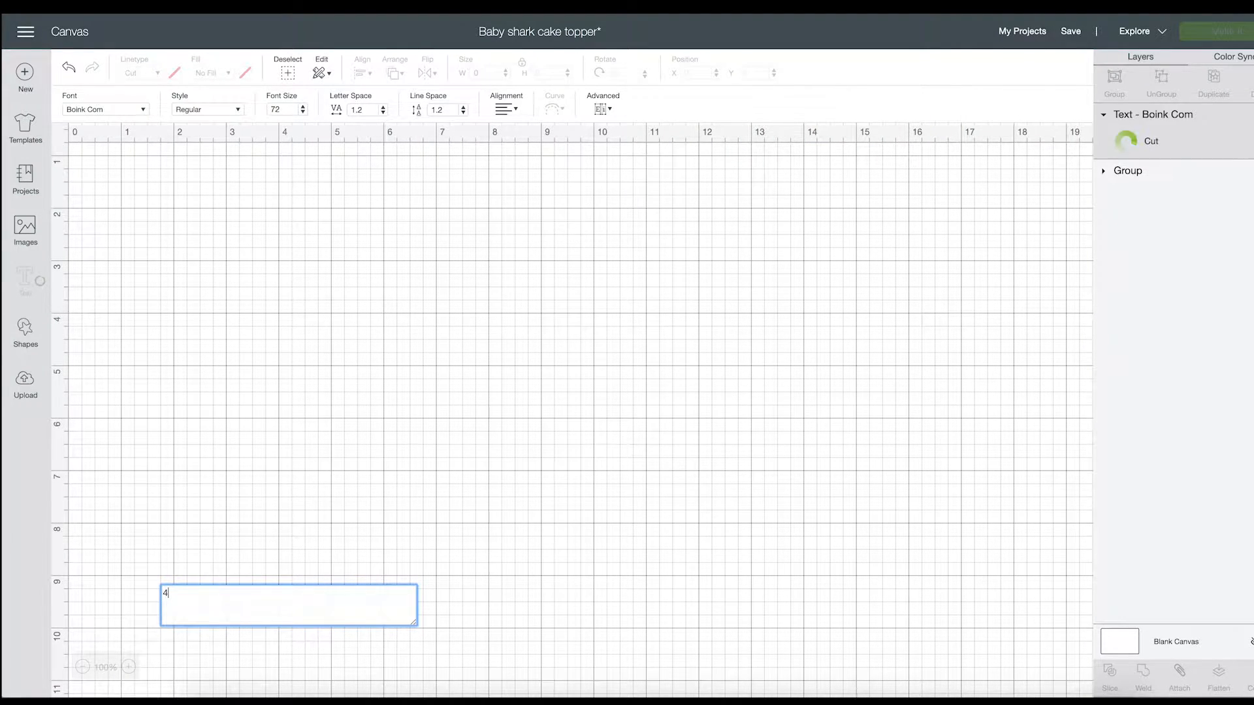
drag(248, 576, 460, 448)
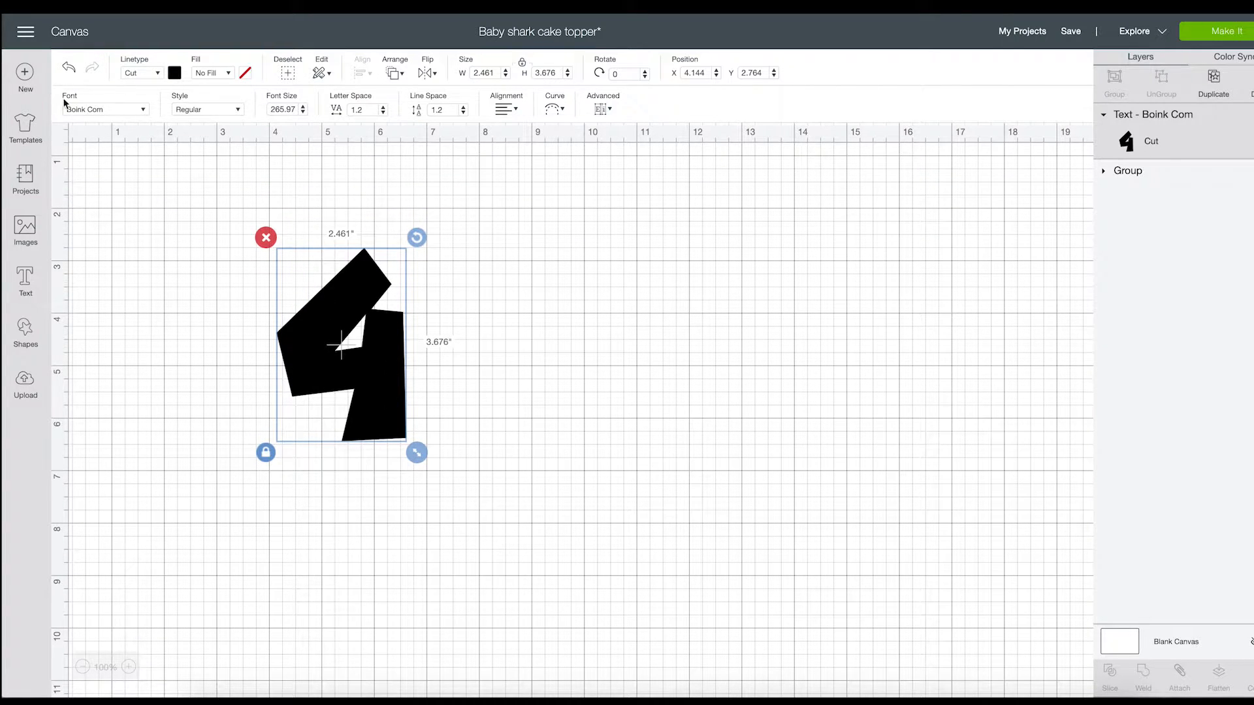
- Browse the font list and set the number 4's font to Alphalicious
click(94, 107)
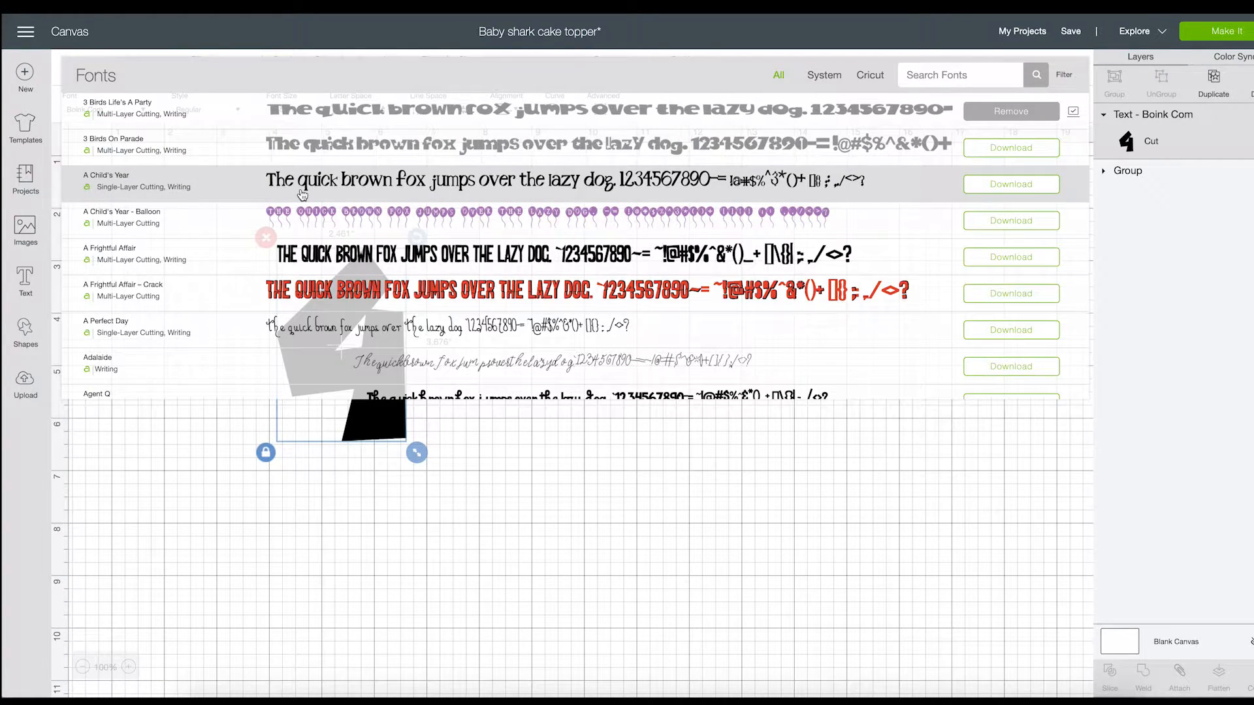
scroll(302, 195, down, 3)
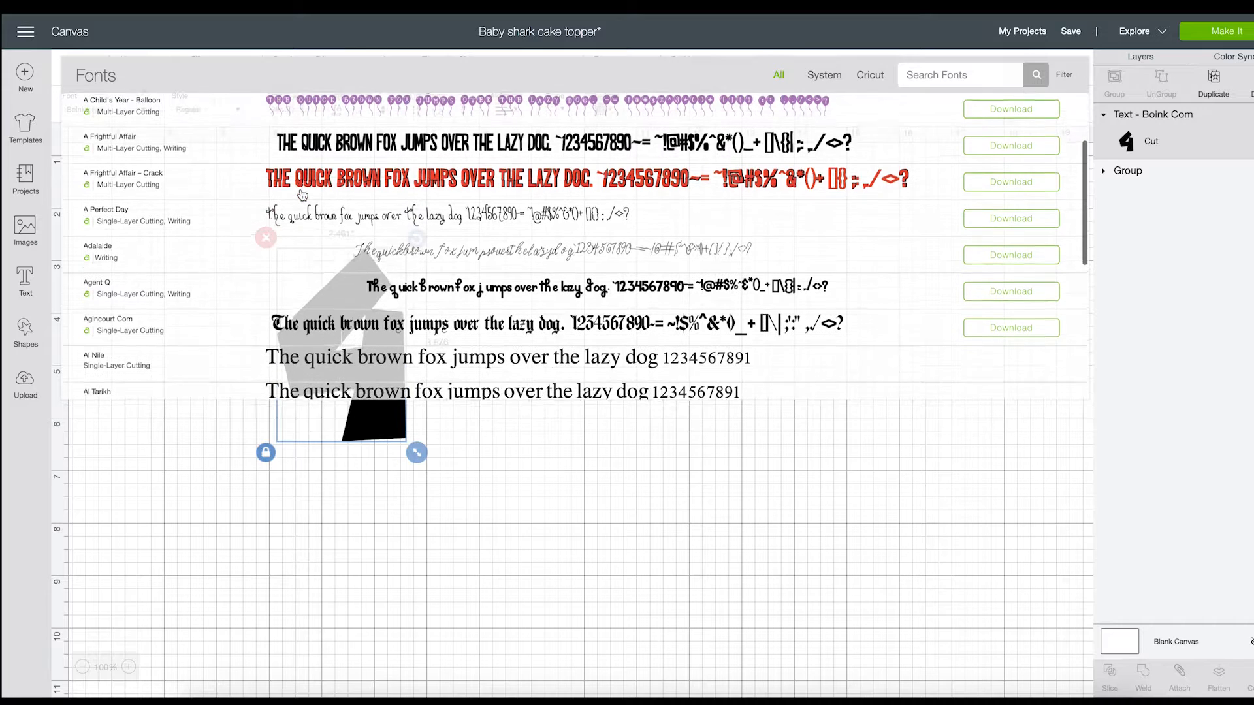
scroll(303, 194, down, 4)
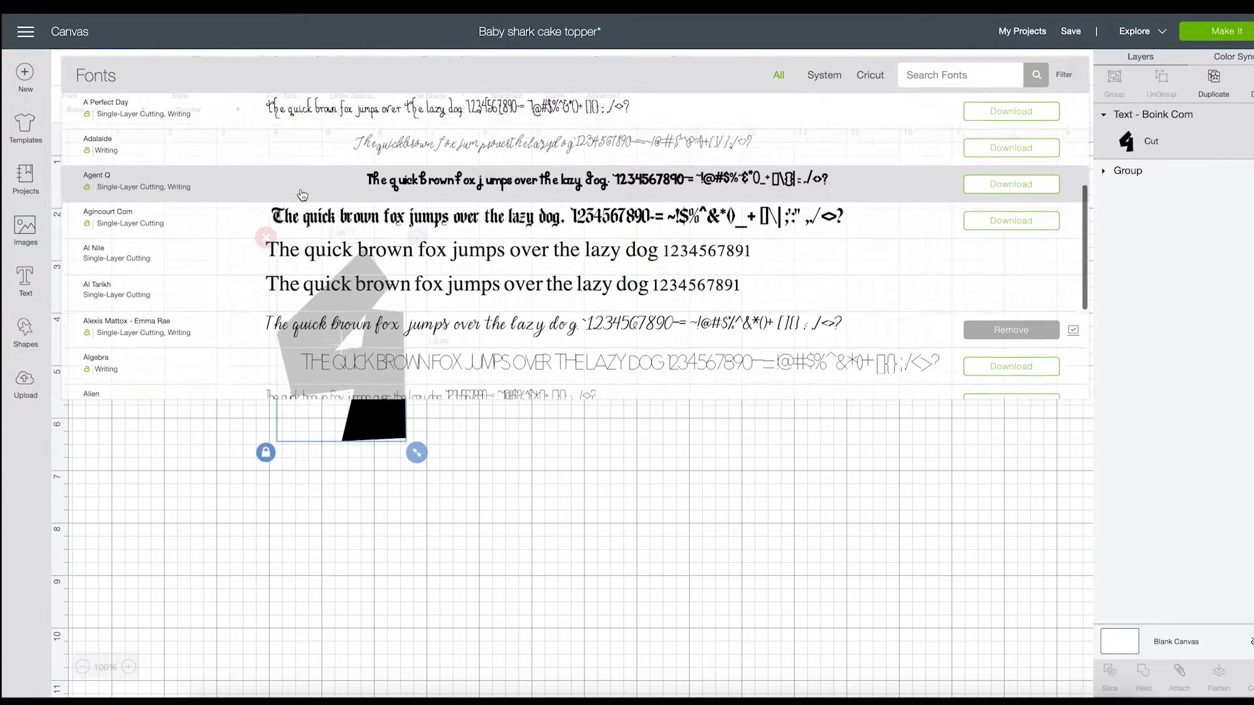
scroll(214, 259, up, 7)
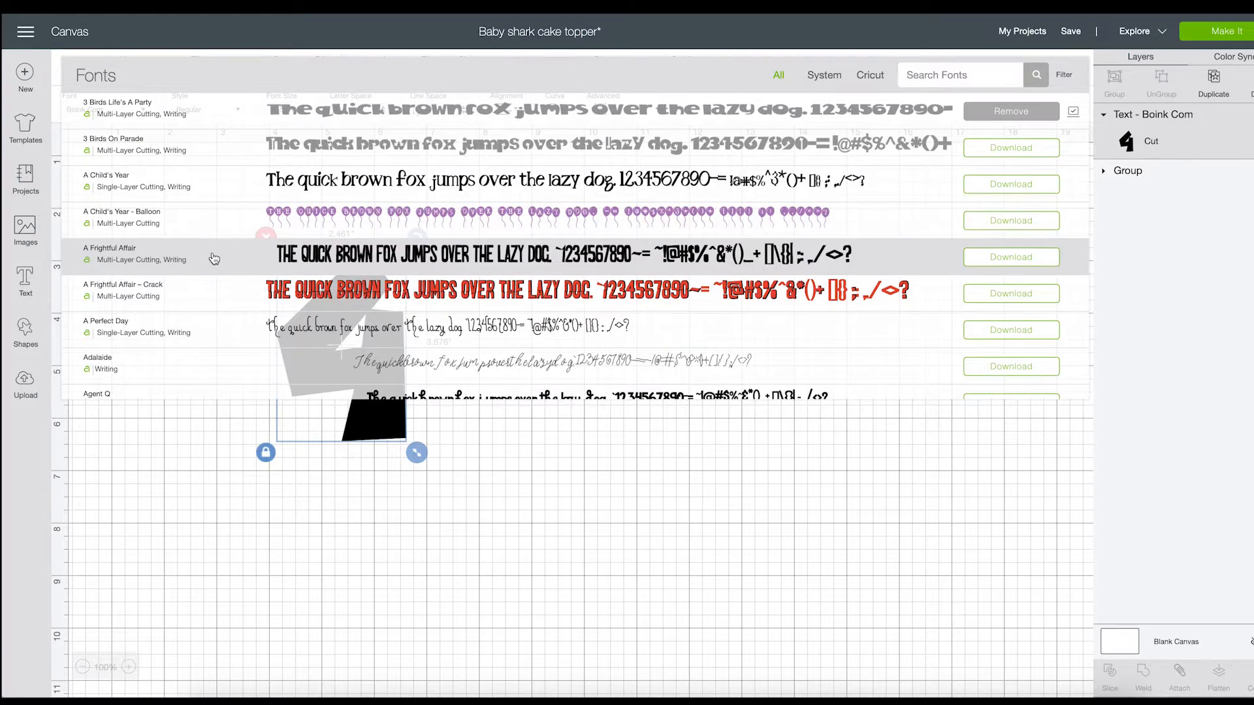
scroll(214, 259, down, 3)
scroll(215, 259, down, 2)
scroll(214, 259, down, 5)
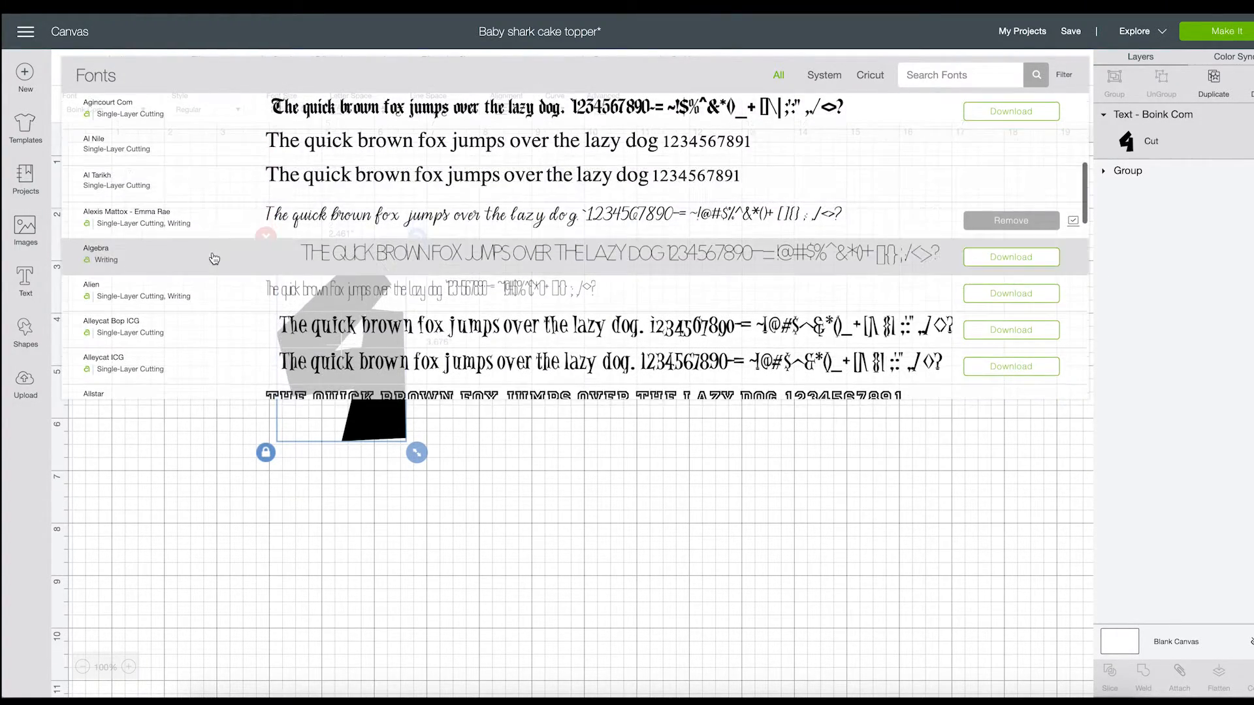
scroll(214, 259, down, 5)
scroll(214, 258, down, 2)
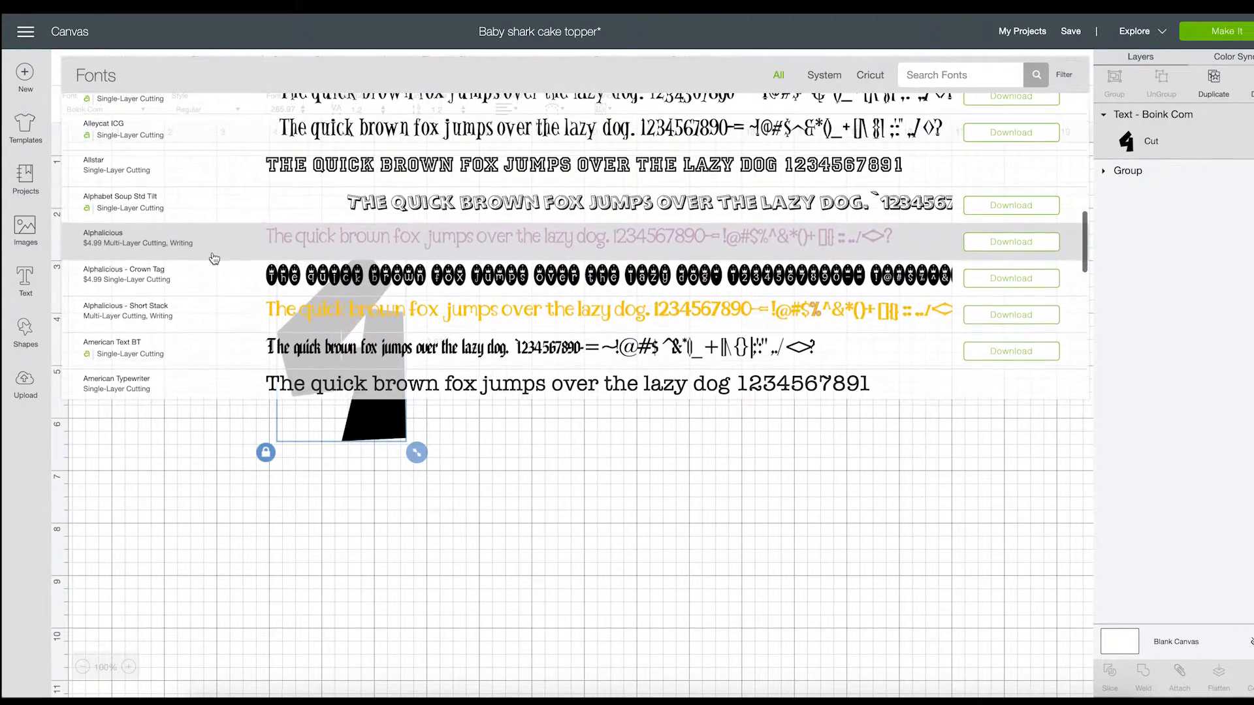
click(209, 238)
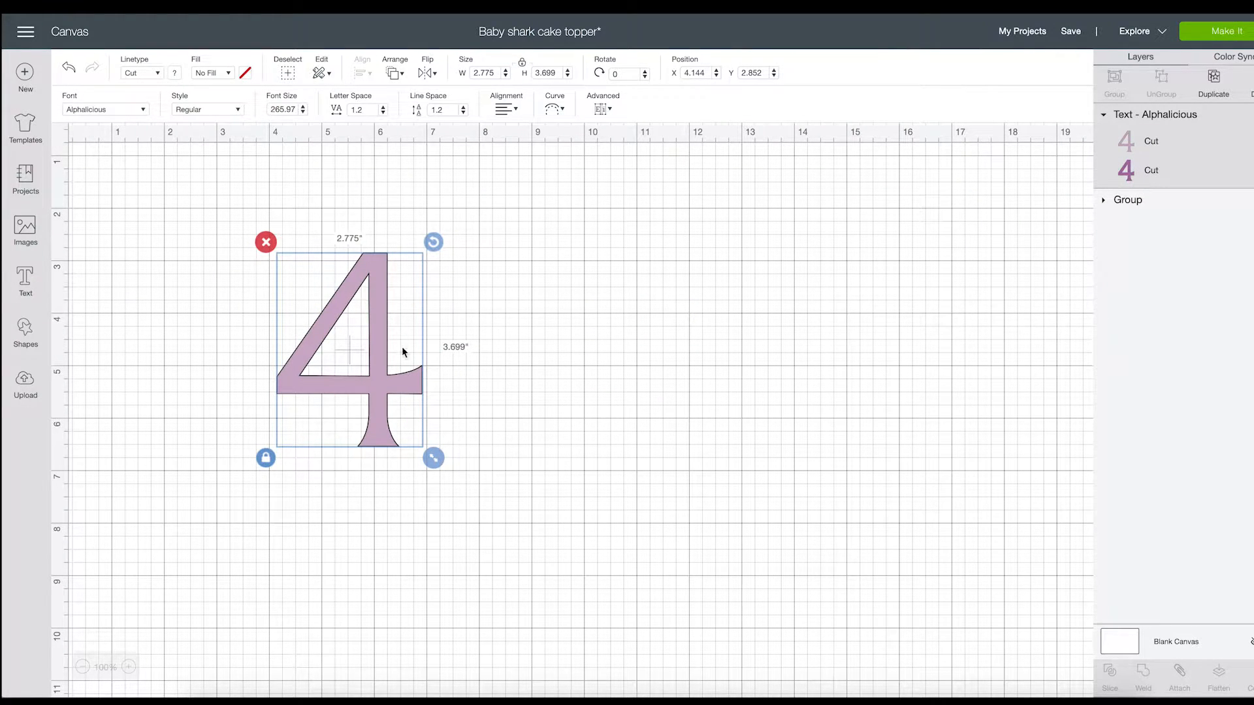
- Show the 4's hidden dark purple outline layer and enlarge the number to about 4.6 inches wide near the canvas's upper edge
drag(433, 458, 470, 507)
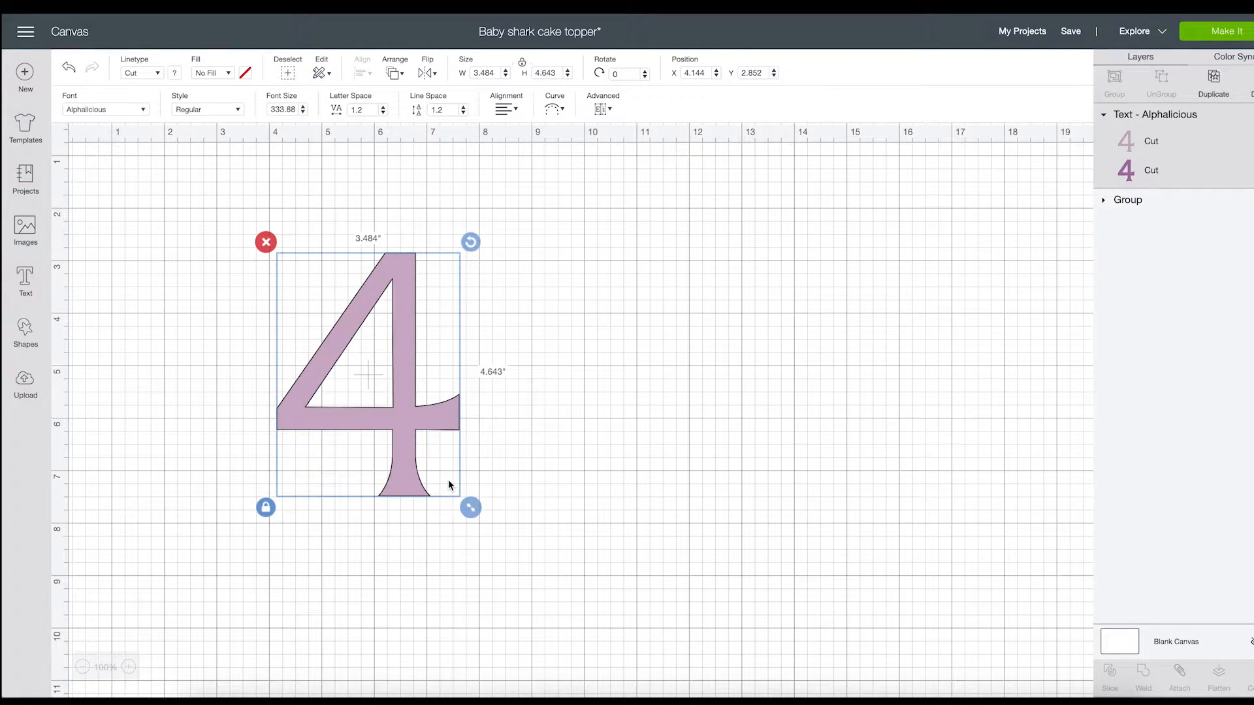
click(1251, 170)
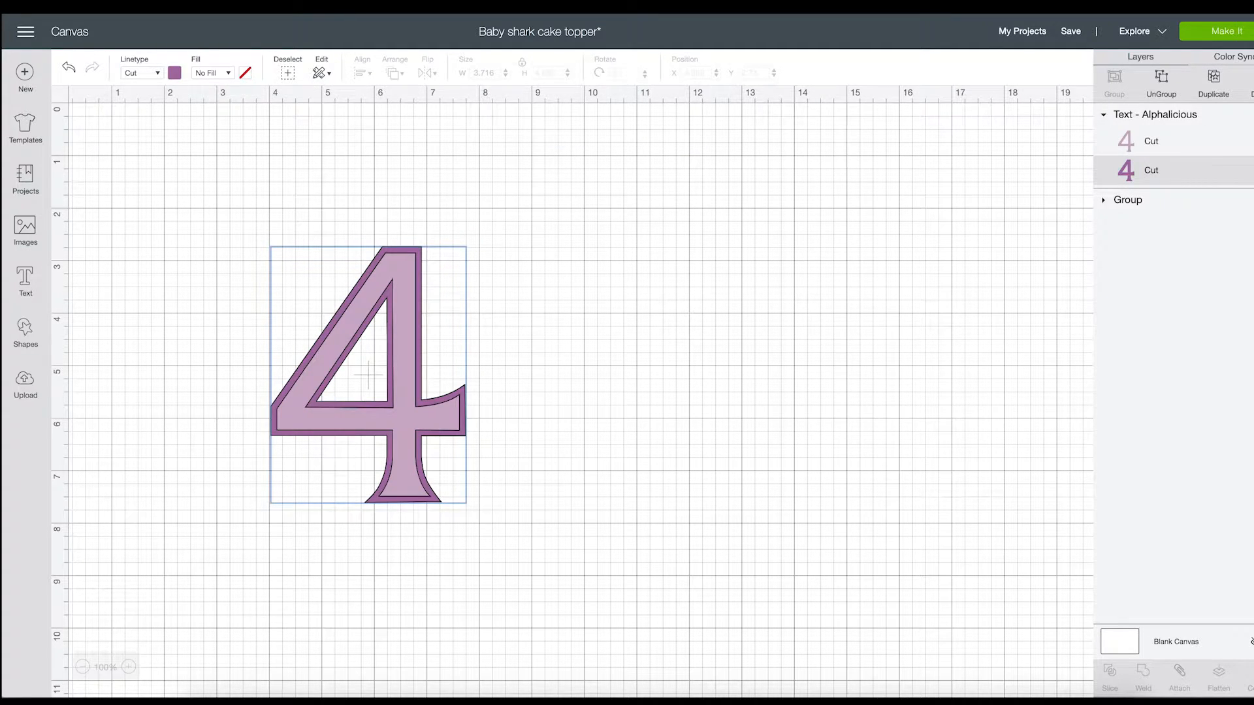
drag(406, 411, 403, 262)
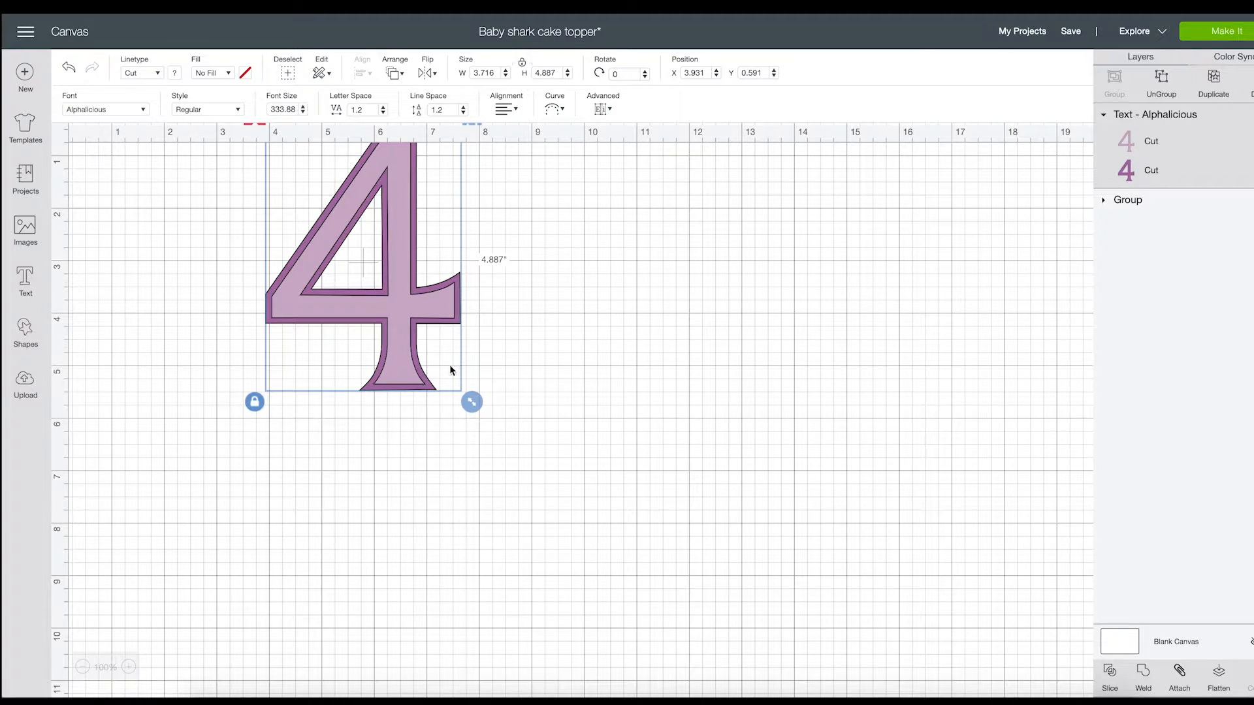
mouse_move(470, 401)
mouse_down()
mouse_move(559, 531)
mouse_move(574, 533)
mouse_move(483, 427)
mouse_move(486, 400)
mouse_up()
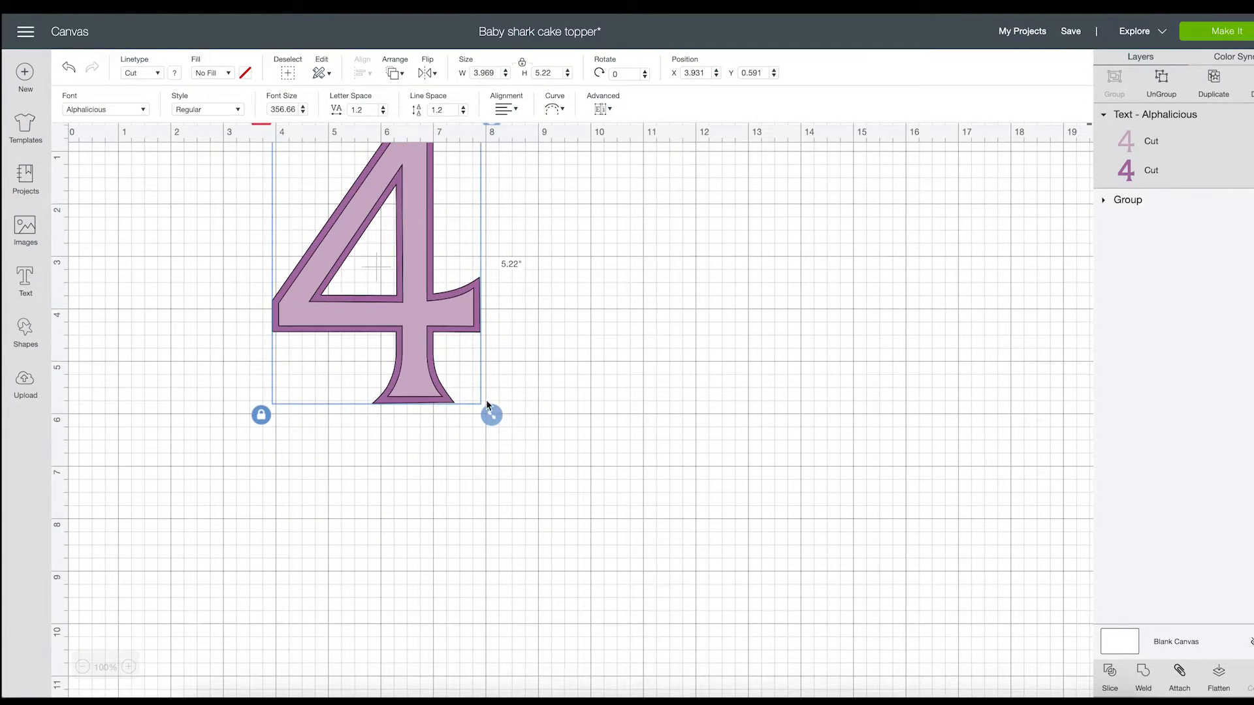
click(269, 417)
drag(501, 422, 526, 450)
click(643, 387)
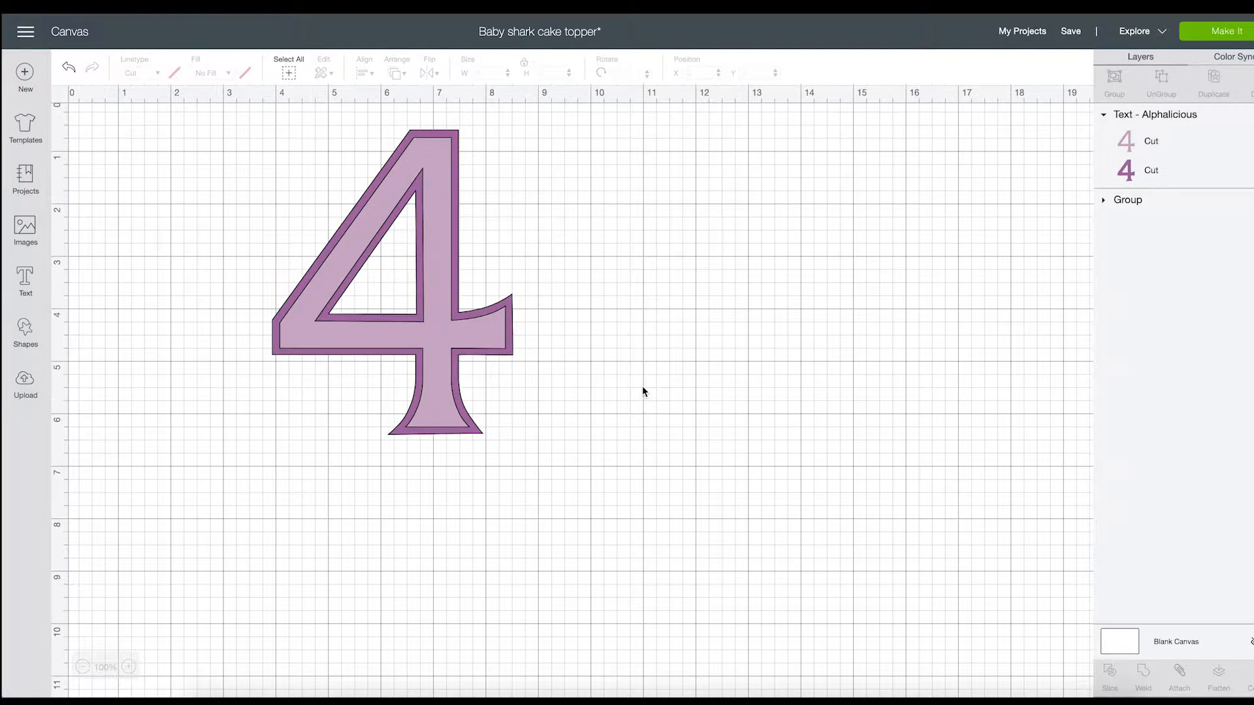
- Insert the orange fish from the recently uploaded images onto the canvas
scroll(200, 337, down, 1)
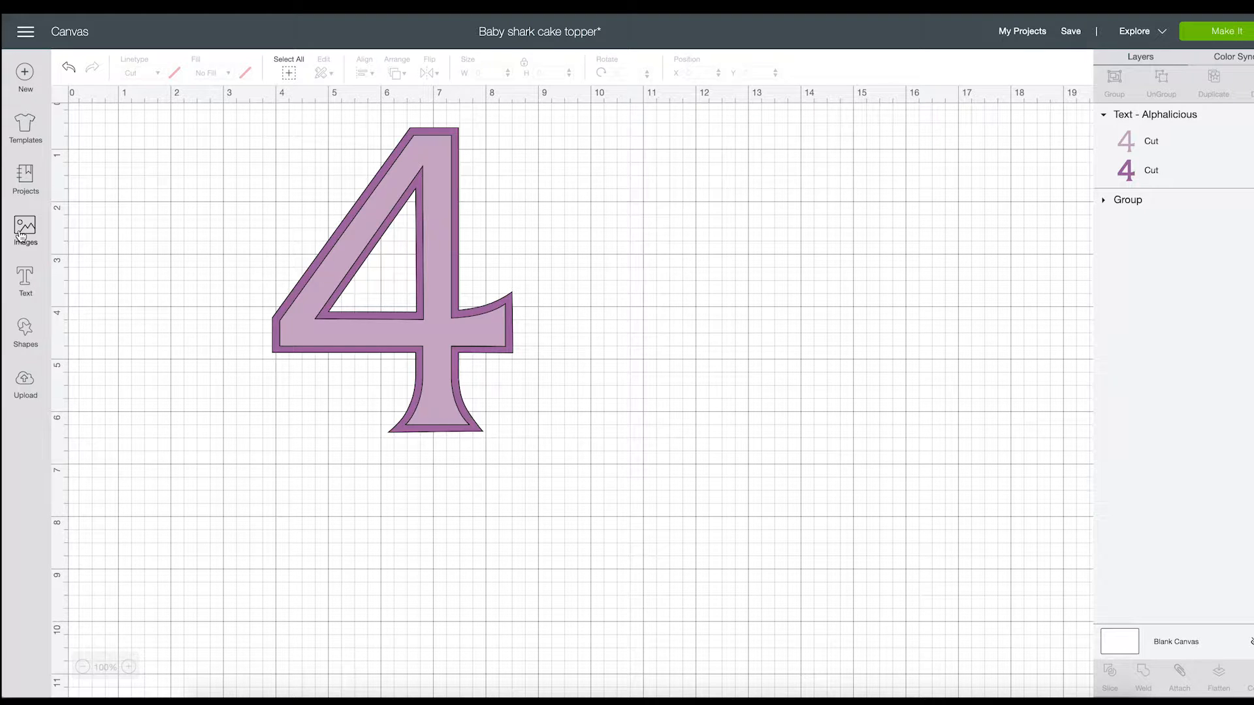
click(26, 384)
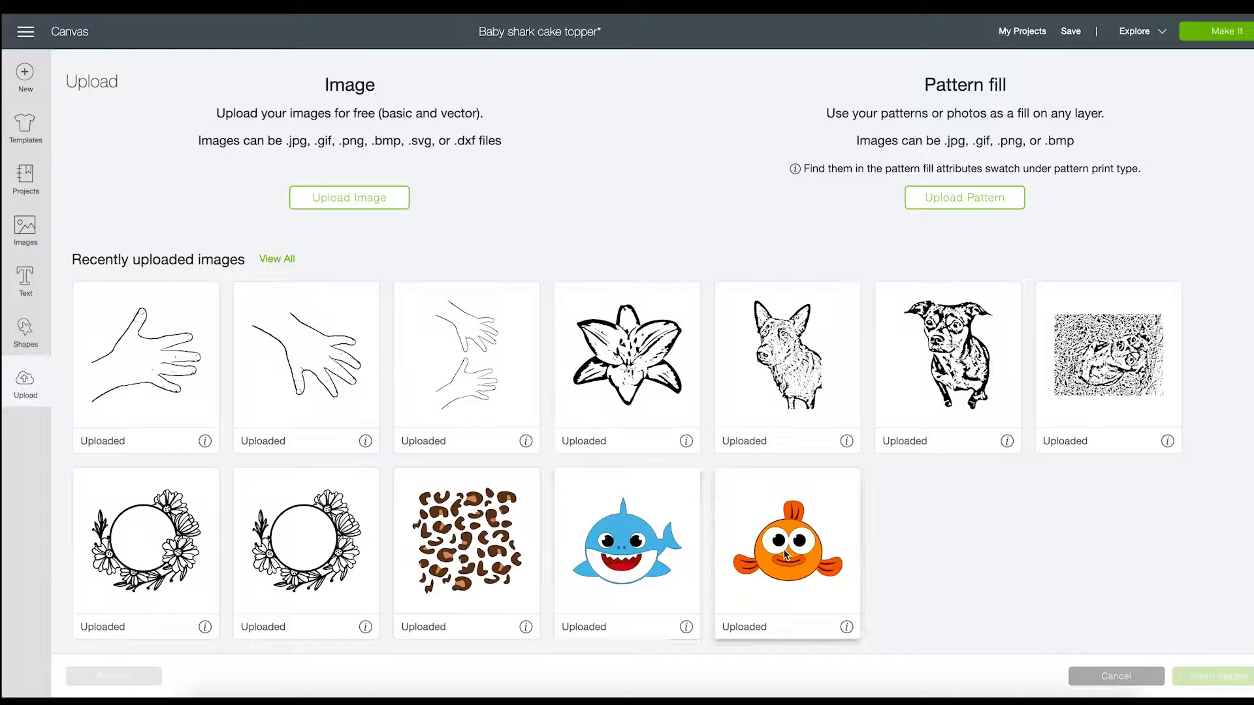
click(805, 592)
click(1204, 676)
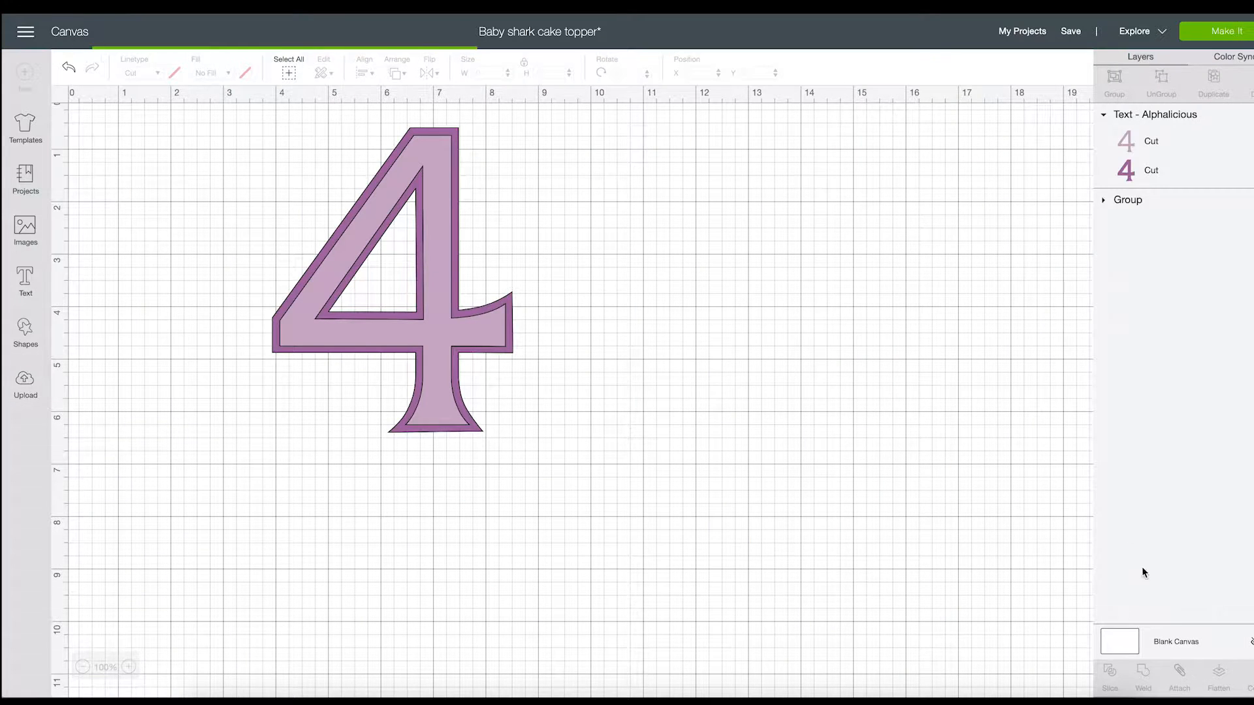
- Insert the blue shark from the recently uploaded images onto the canvas
click(26, 384)
scroll(542, 331, down, 3)
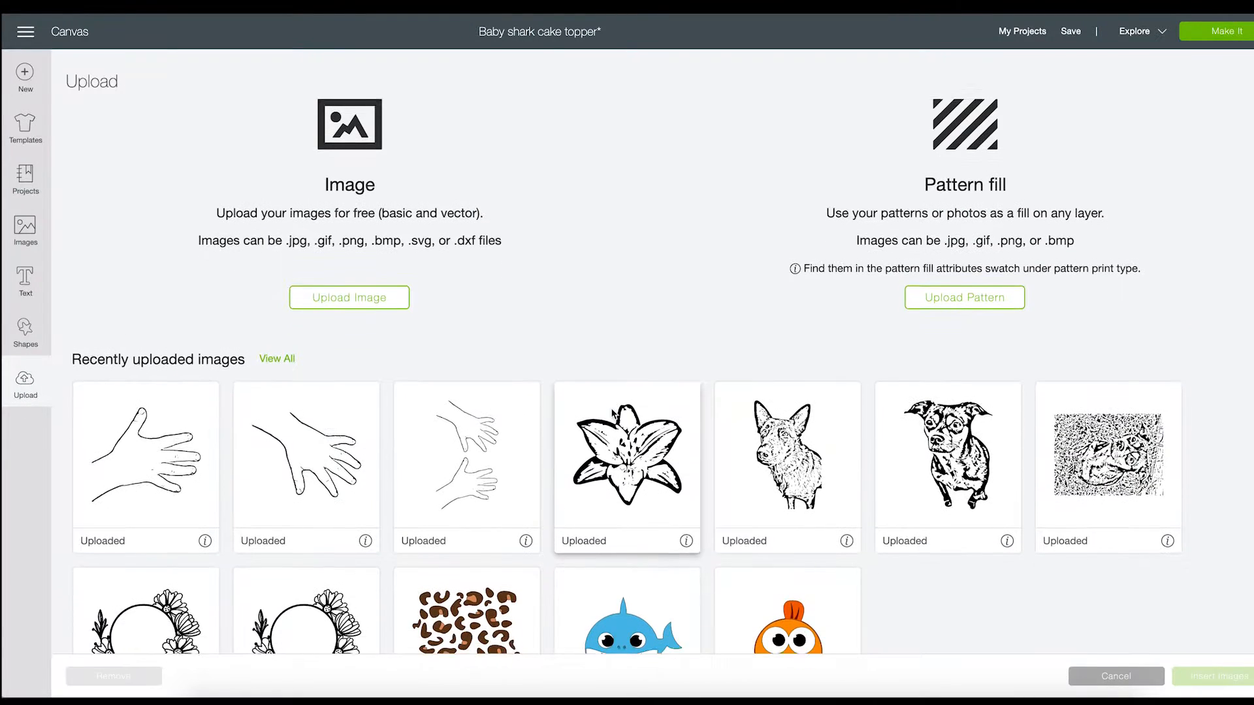
click(599, 517)
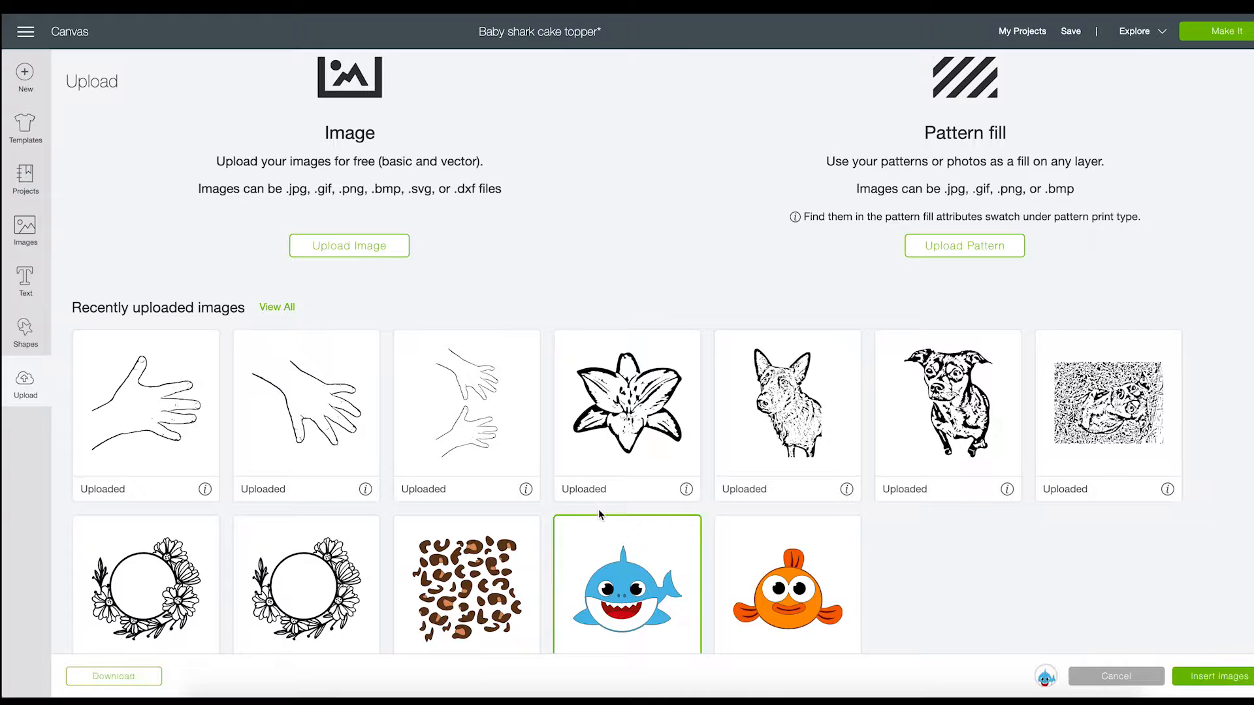
click(1246, 676)
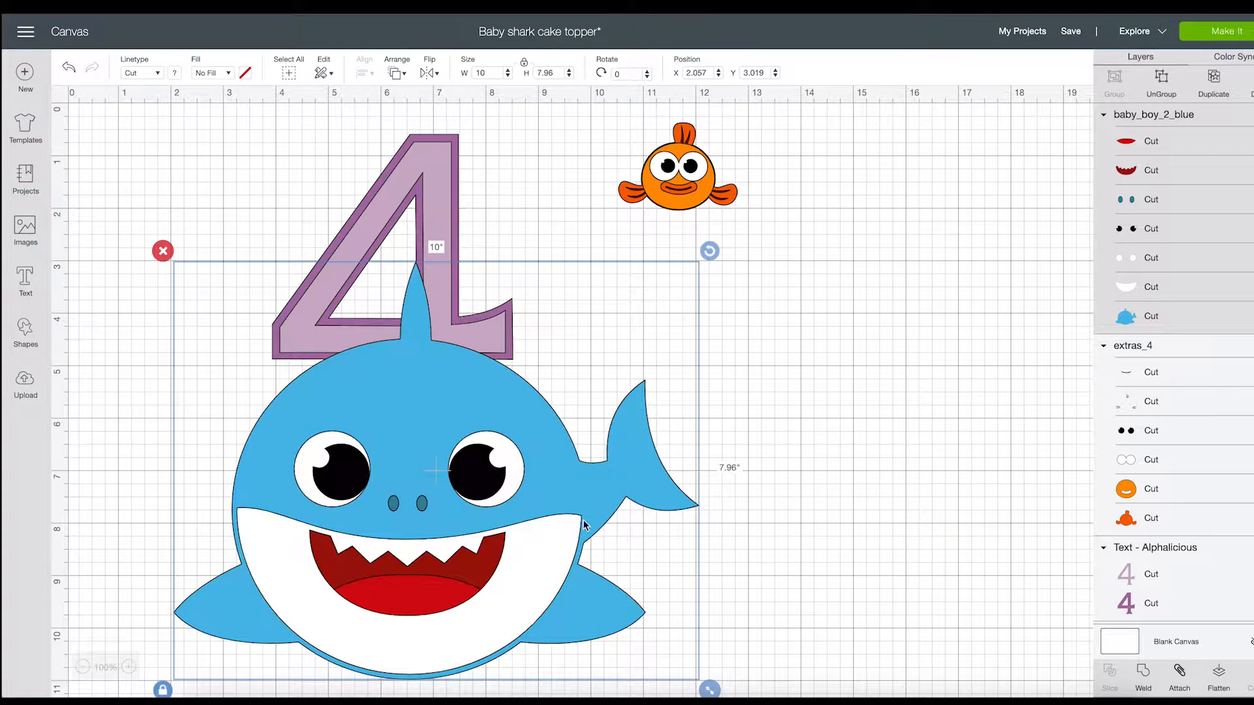
- Shrink the blue shark to about 2.82 × 2.24 inches and place it beside the 4, below the orange fish
scroll(582, 520, down, 2)
drag(709, 630, 319, 344)
drag(305, 294, 776, 300)
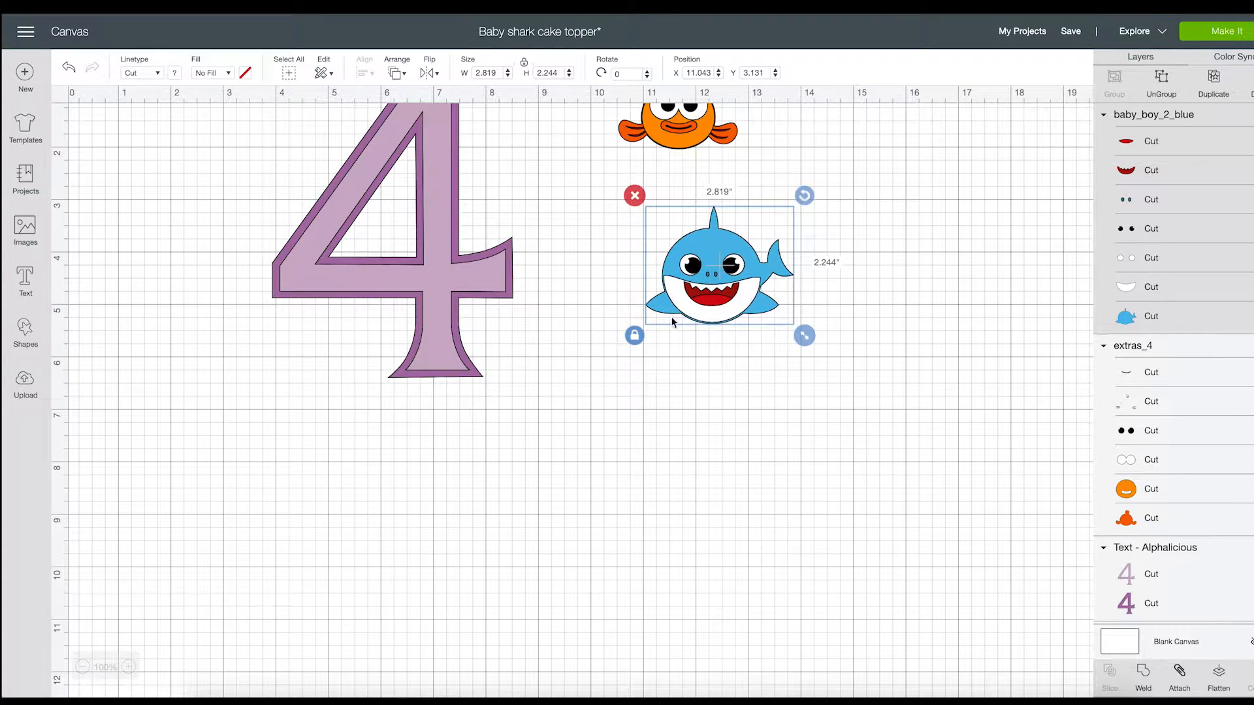
- Move the number 4 towards the canvas's left edge and enlarge it to about 6.25 × 7.91 inches
scroll(551, 363, up, 2)
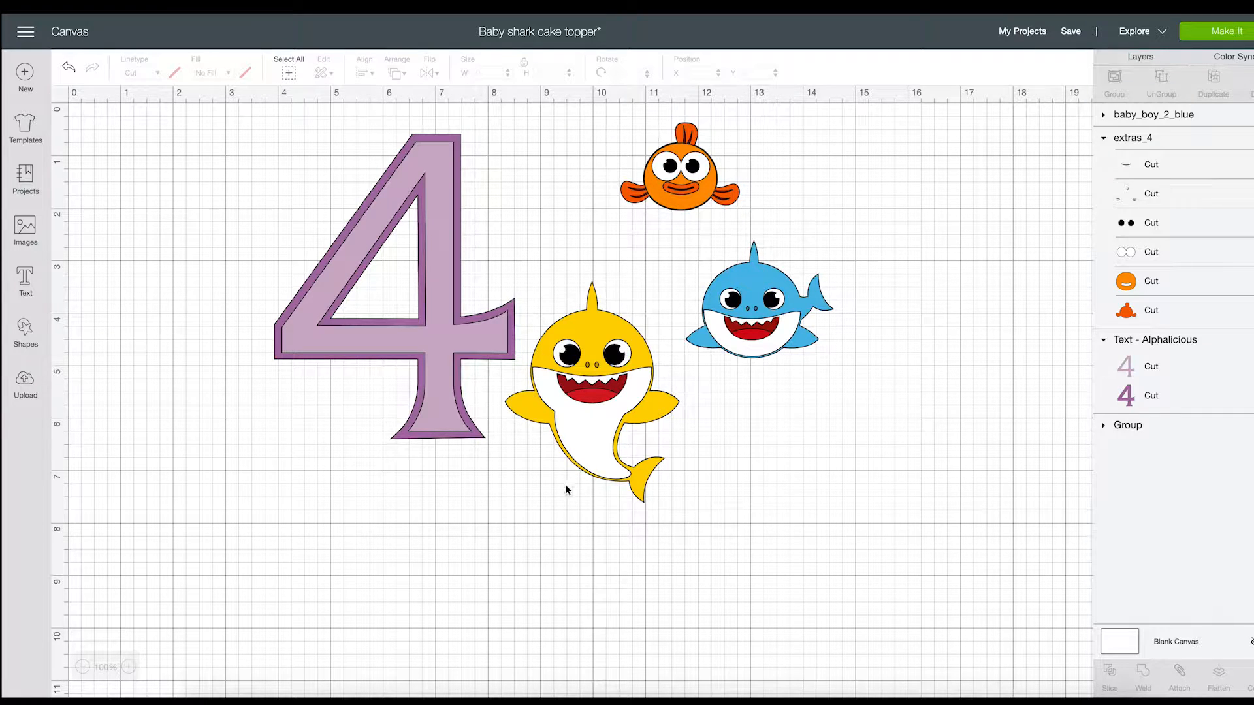
click(394, 363)
drag(429, 423, 309, 428)
drag(407, 456, 495, 566)
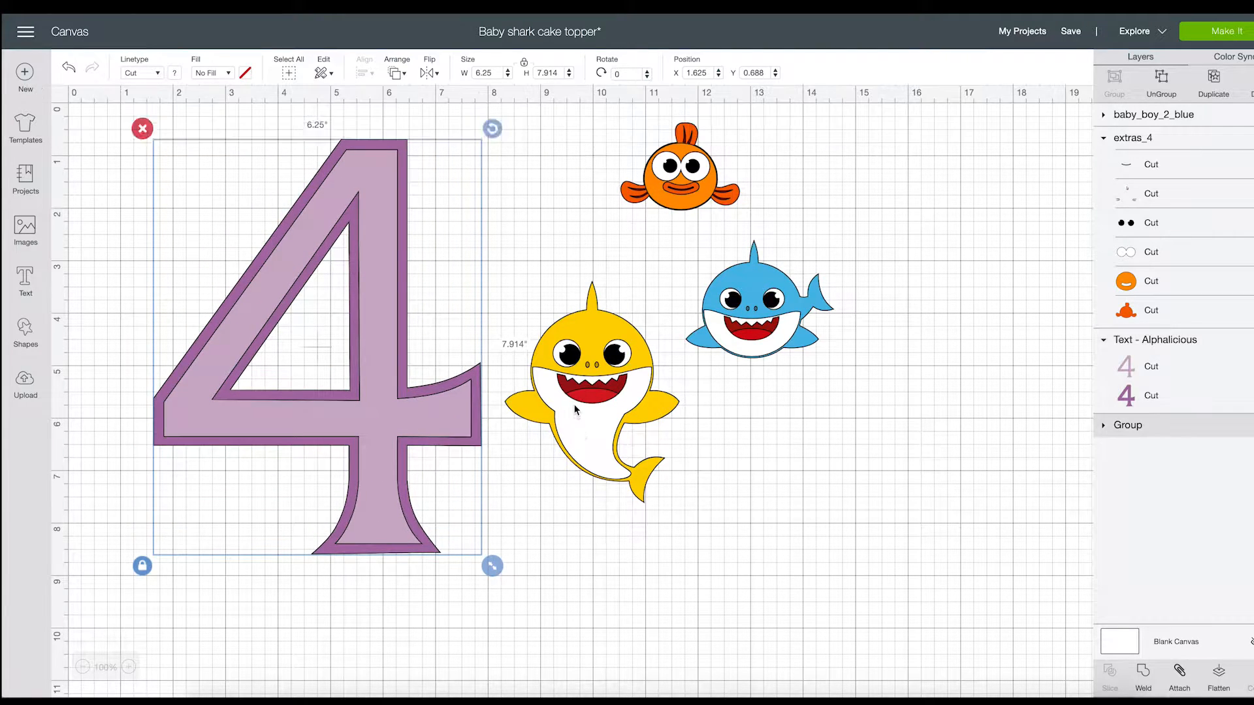
- Shrink the yellow shark to about 2.75 inches wide and move the blue shark down beside it, at about X 11.57, Y 4.39
click(575, 410)
drag(690, 513, 660, 469)
drag(734, 285, 724, 379)
scroll(804, 335, down, 1)
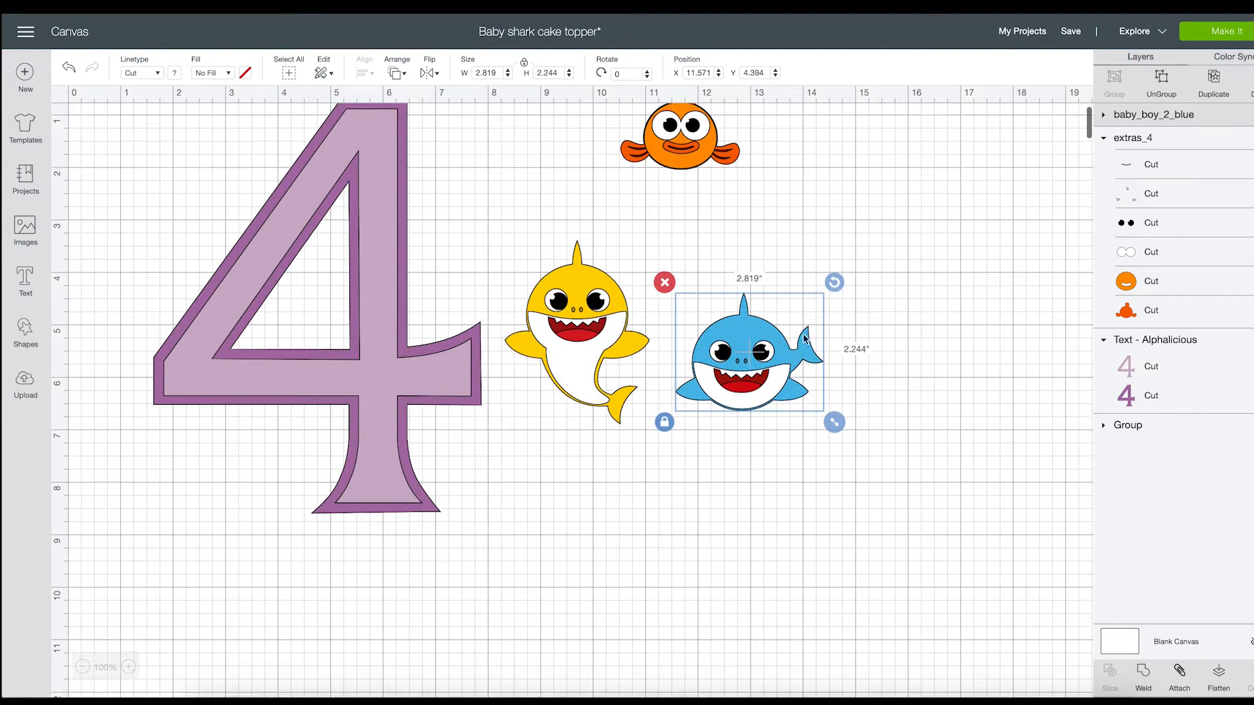
scroll(809, 329, up, 1)
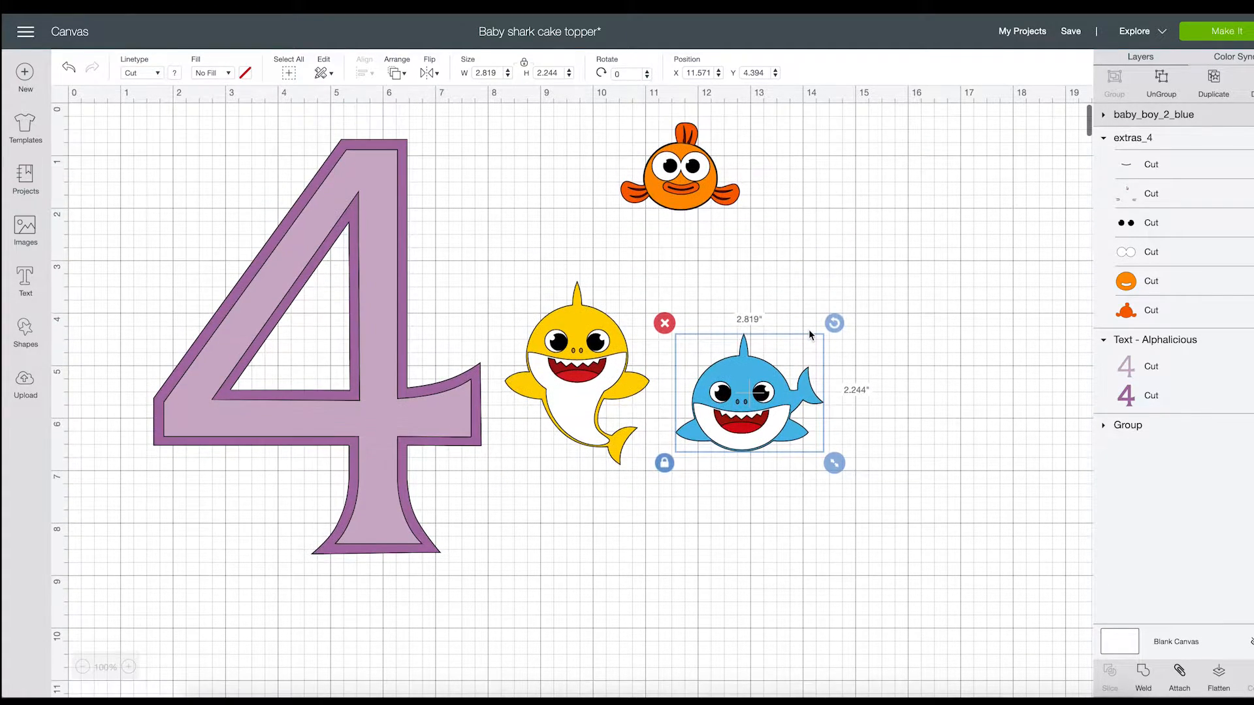
- Recolor the blue shark's body layer to coral red from the material colors
click(569, 332)
click(175, 72)
scroll(742, 373, down, 1)
click(743, 374)
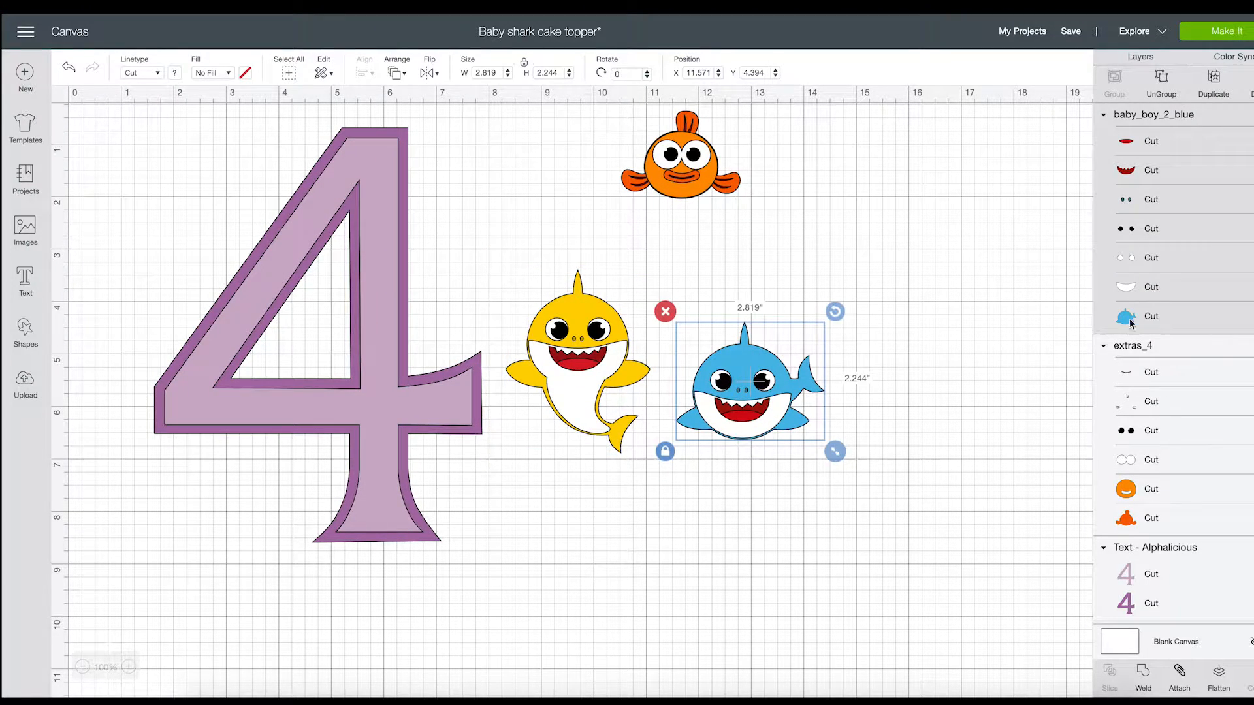
click(1132, 318)
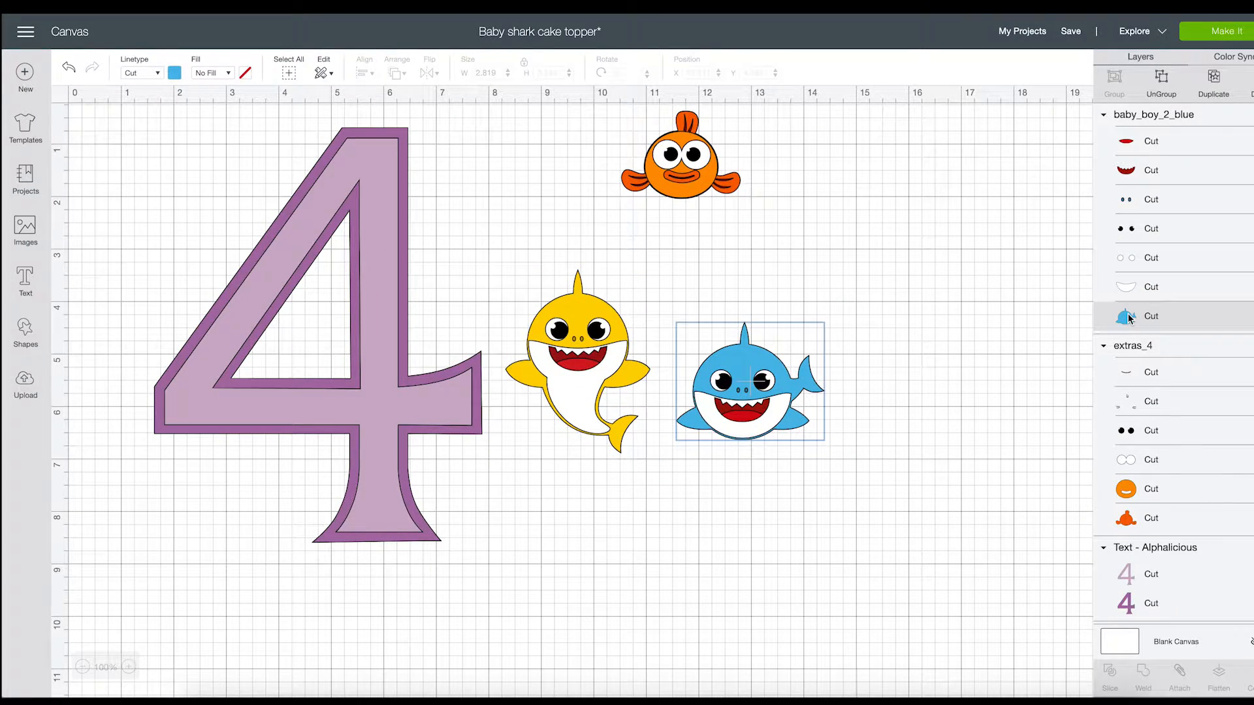
click(175, 72)
click(206, 145)
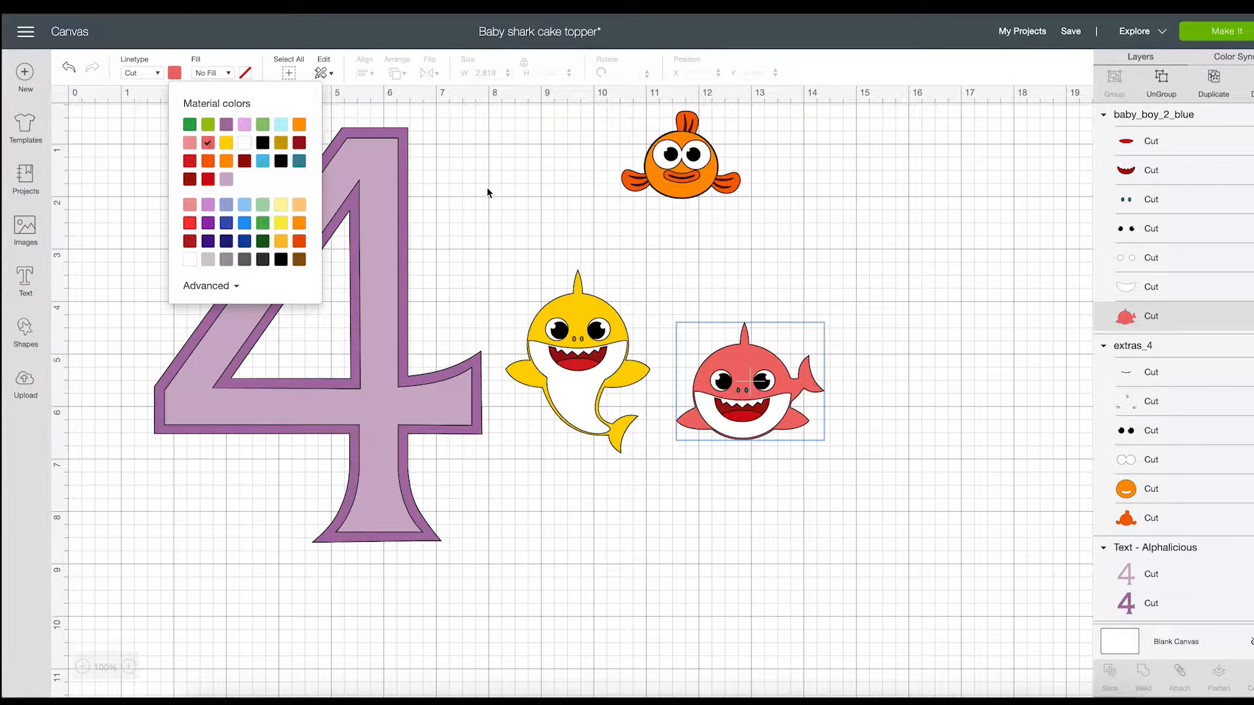
click(771, 405)
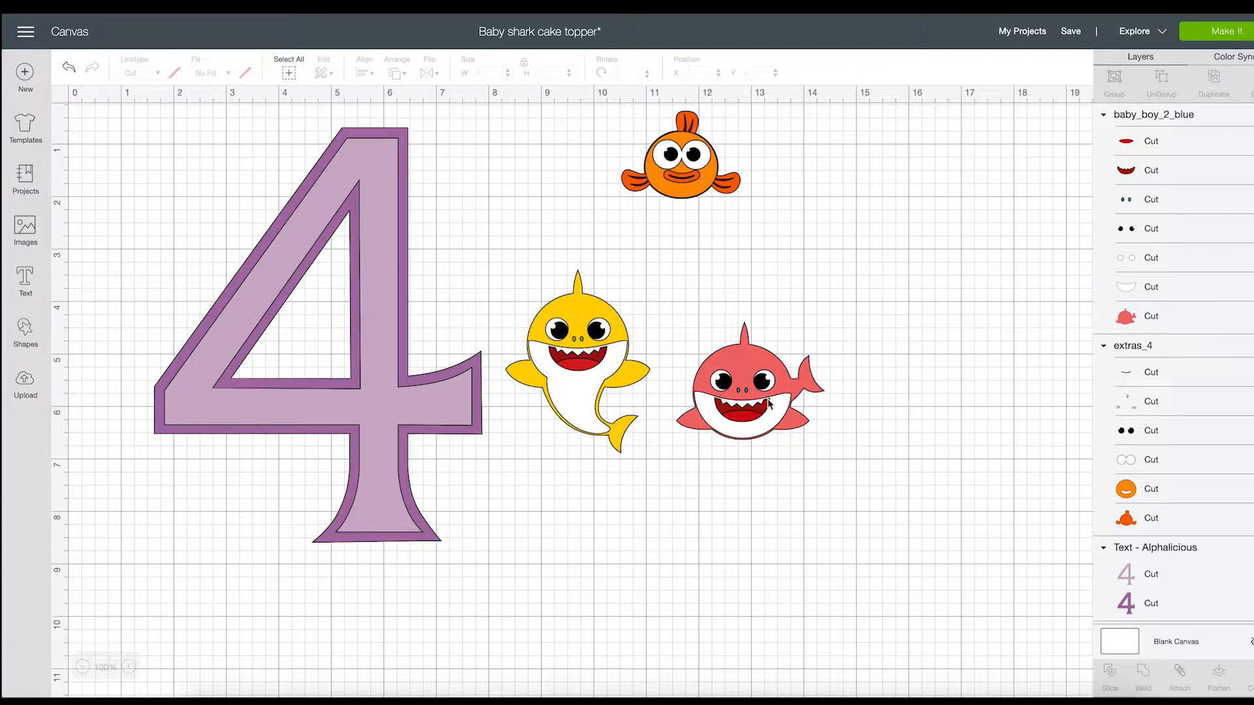
- Enlarge the coral shark to about 4.06 × 3.23 inches
drag(836, 452, 906, 494)
click(862, 420)
click(755, 411)
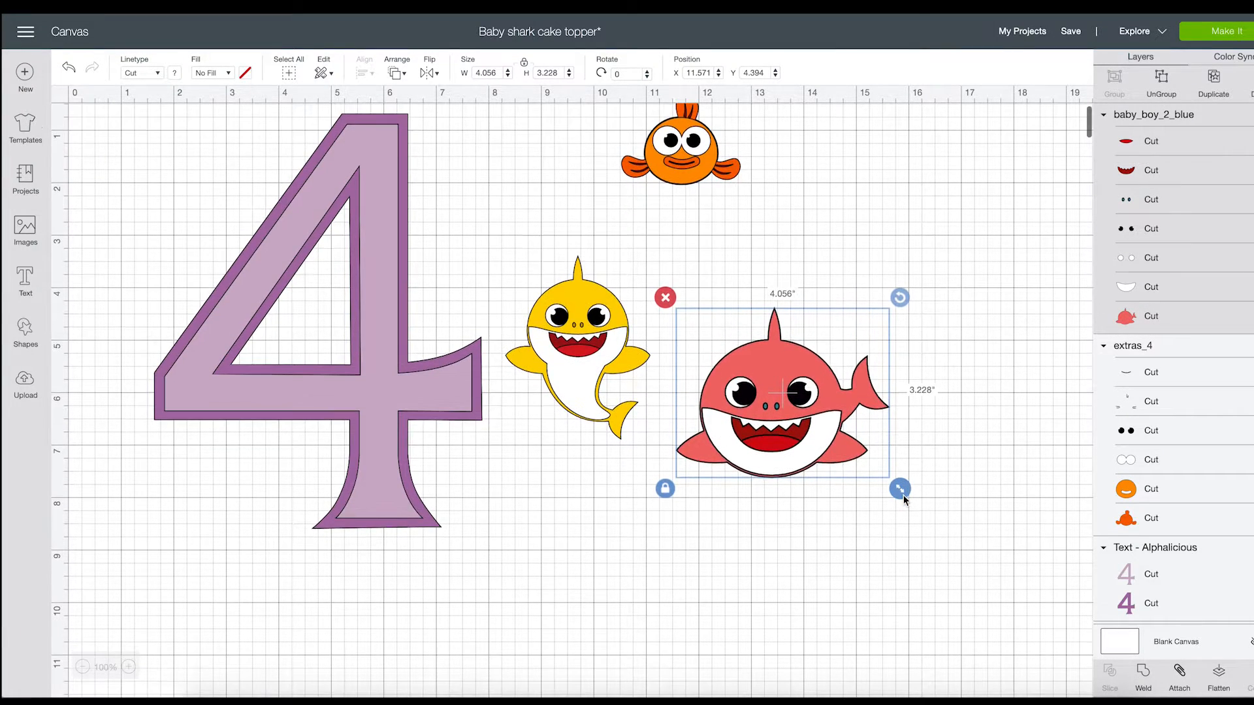
click(936, 431)
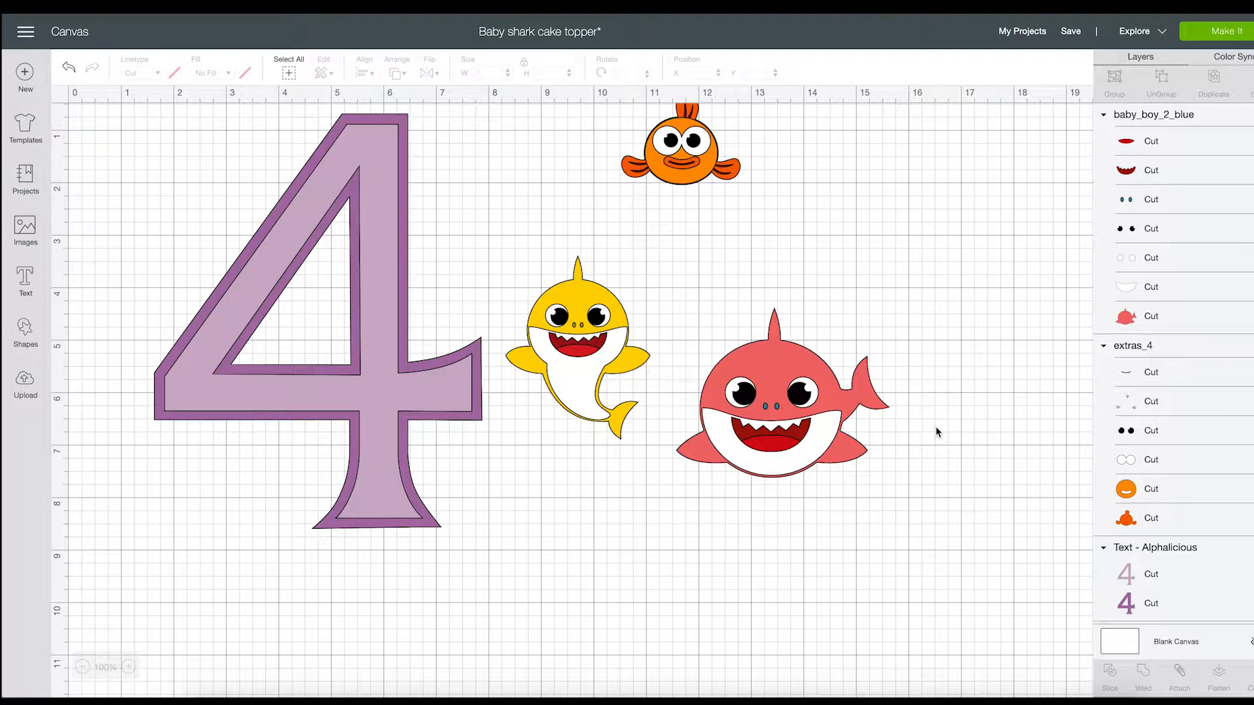
- Shrink the coral shark to about 2.49 × 1.98 inches
click(831, 386)
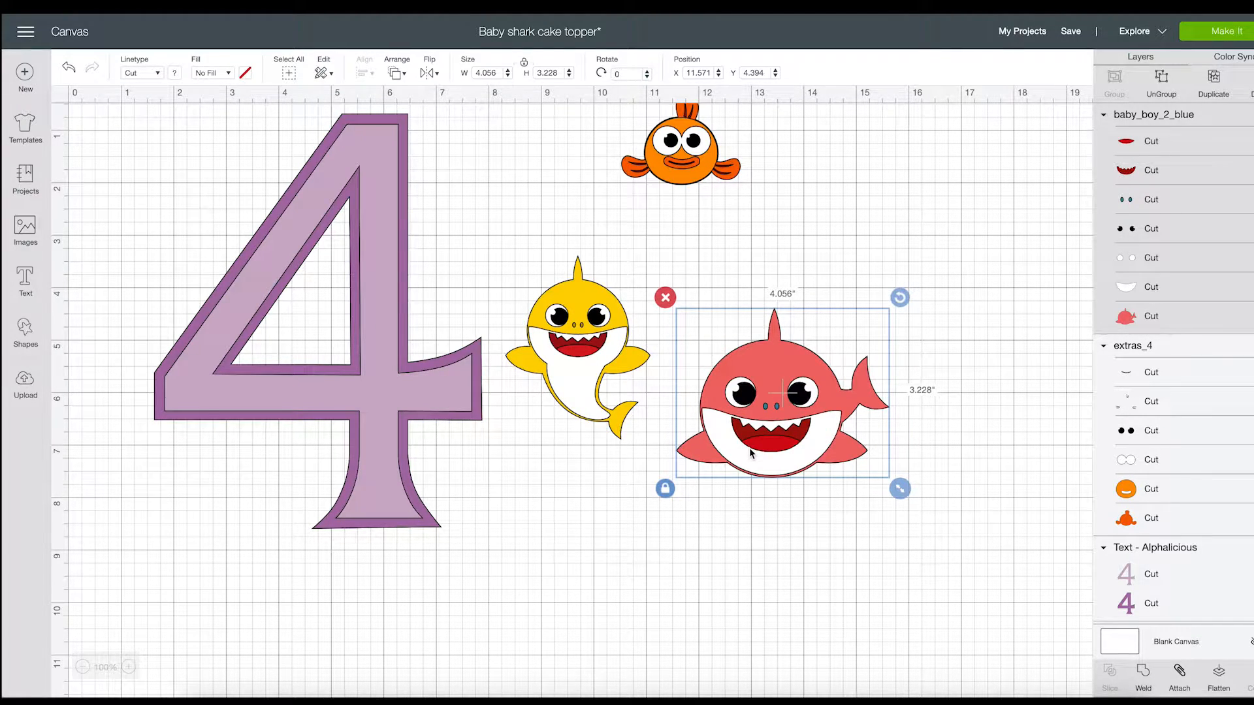
drag(901, 489, 816, 422)
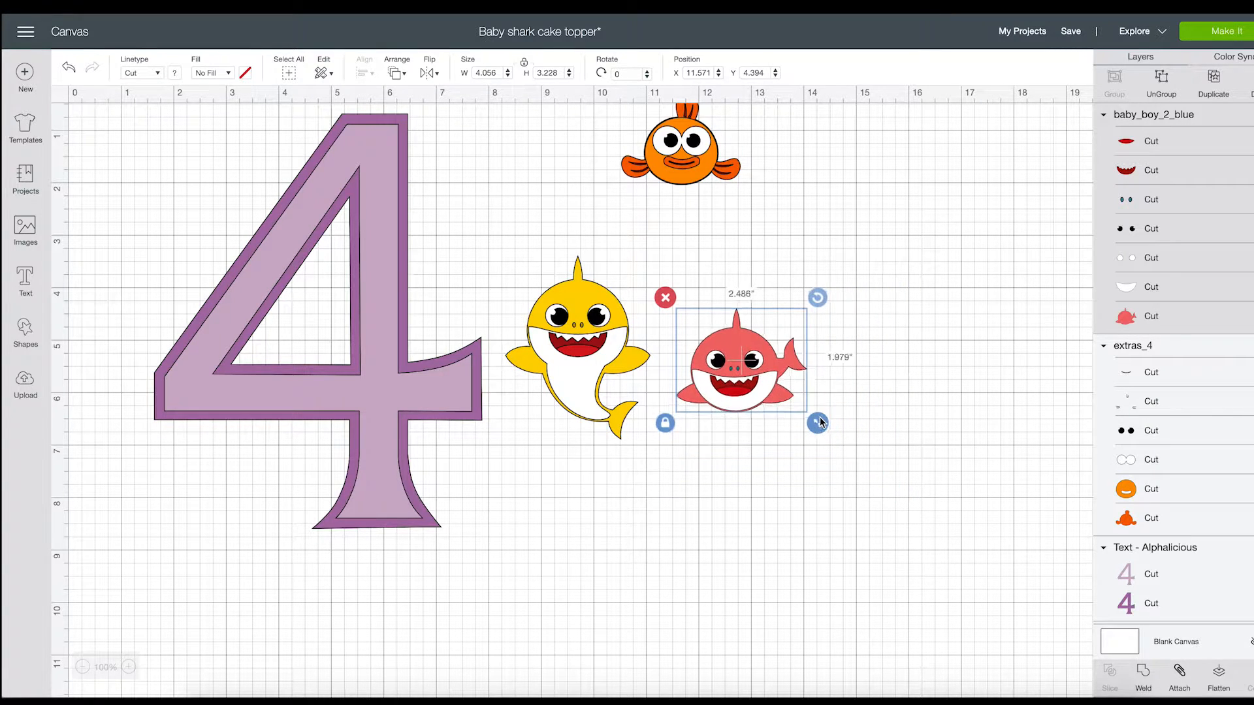
- Move the coral shark onto the left corner of the number 4 and shrink it to about 2.39 × 1.90 inches
drag(747, 385, 194, 381)
drag(264, 418, 260, 415)
drag(192, 365, 198, 369)
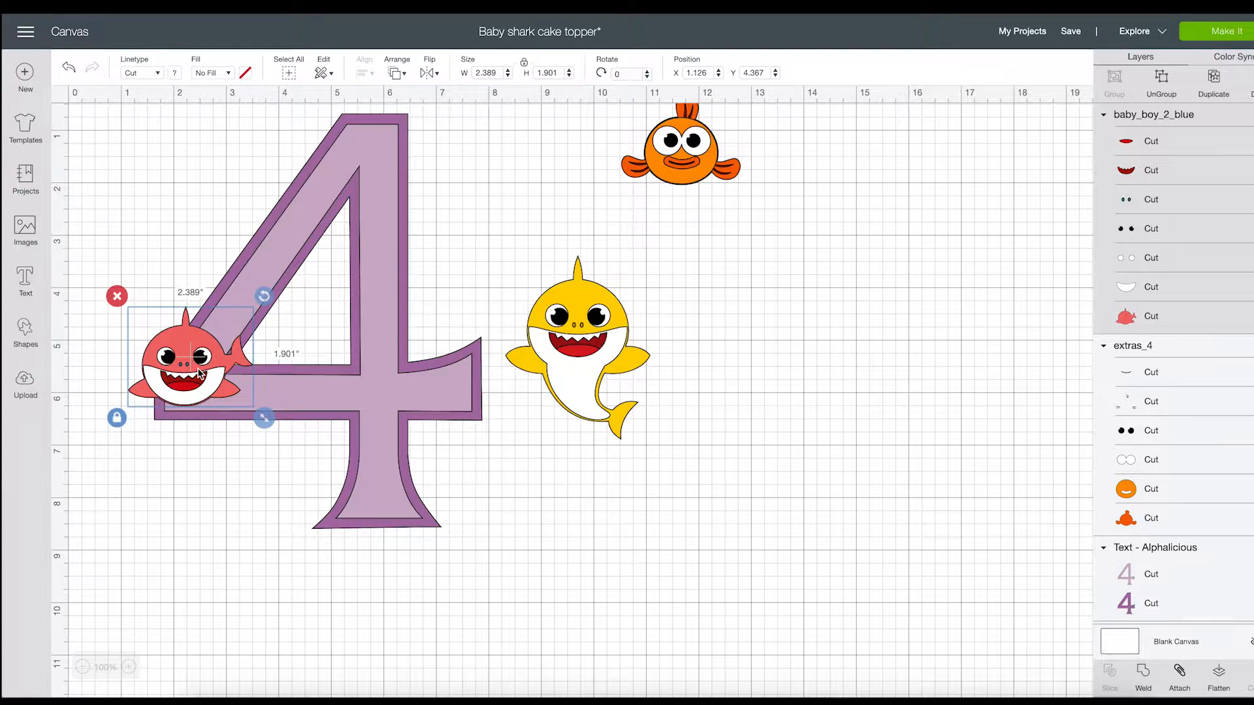
- Shrink the yellow shark to about 2.17 × 2.75 inches and move the coral shark to where the 4's crossbar meets its stem
click(557, 421)
drag(665, 451, 629, 412)
drag(207, 363, 415, 413)
- Place the yellow shark in front of the 4's left corner, at about X 1.42, Y 3.31
drag(552, 313, 179, 306)
click(394, 72)
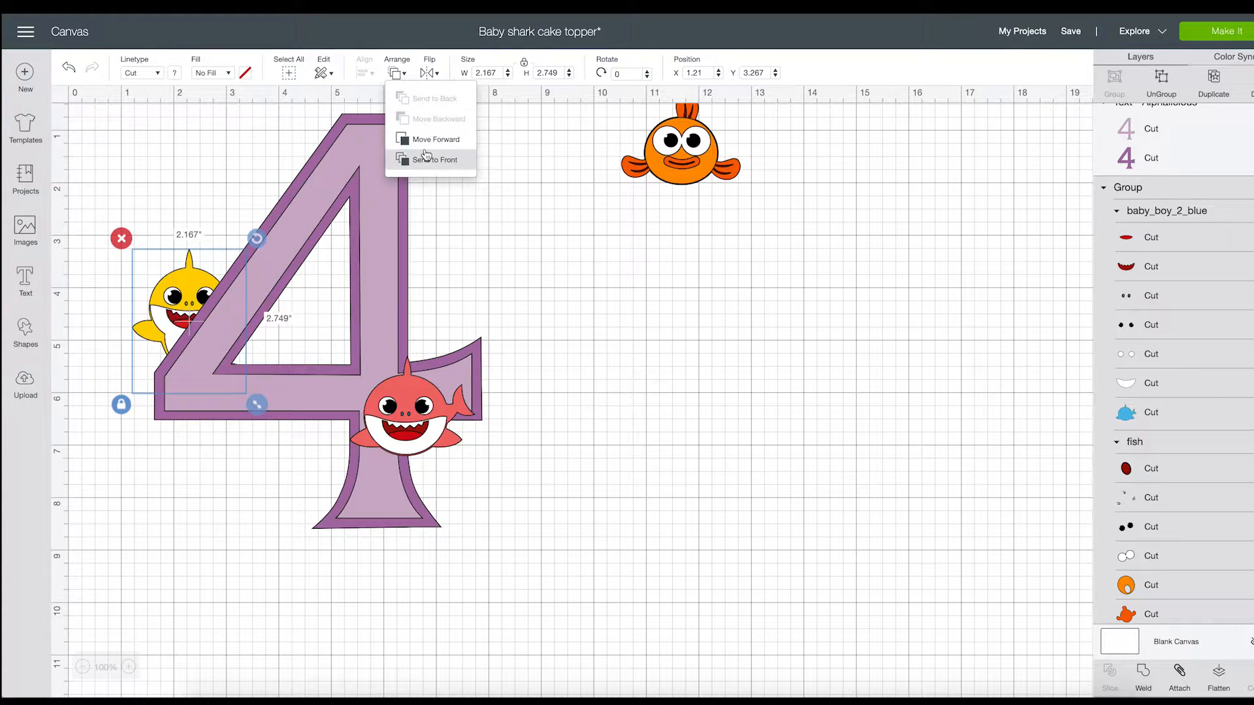
click(428, 160)
drag(195, 316, 206, 318)
scroll(522, 300, up, 1)
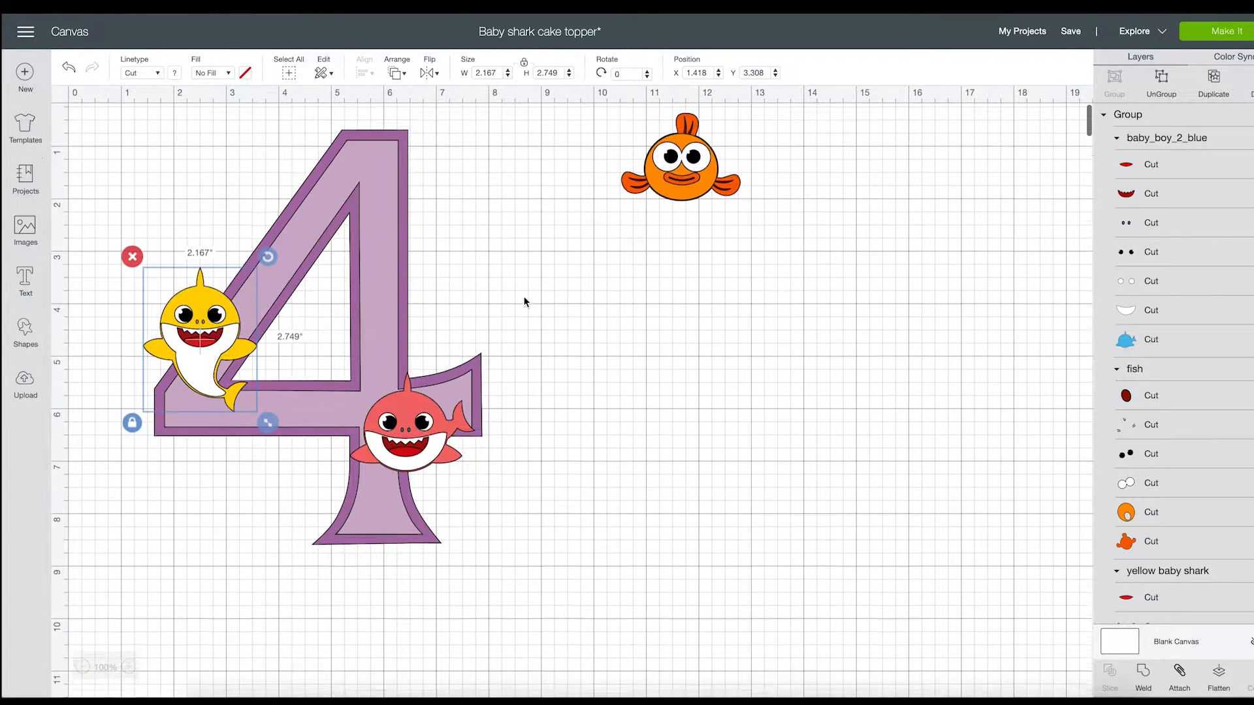
- Shrink the orange fish to about 1.14 × 0.91 inches and set it on the 4's top, tilted to about 344°
click(680, 191)
drag(752, 221, 362, 155)
drag(427, 111, 391, 142)
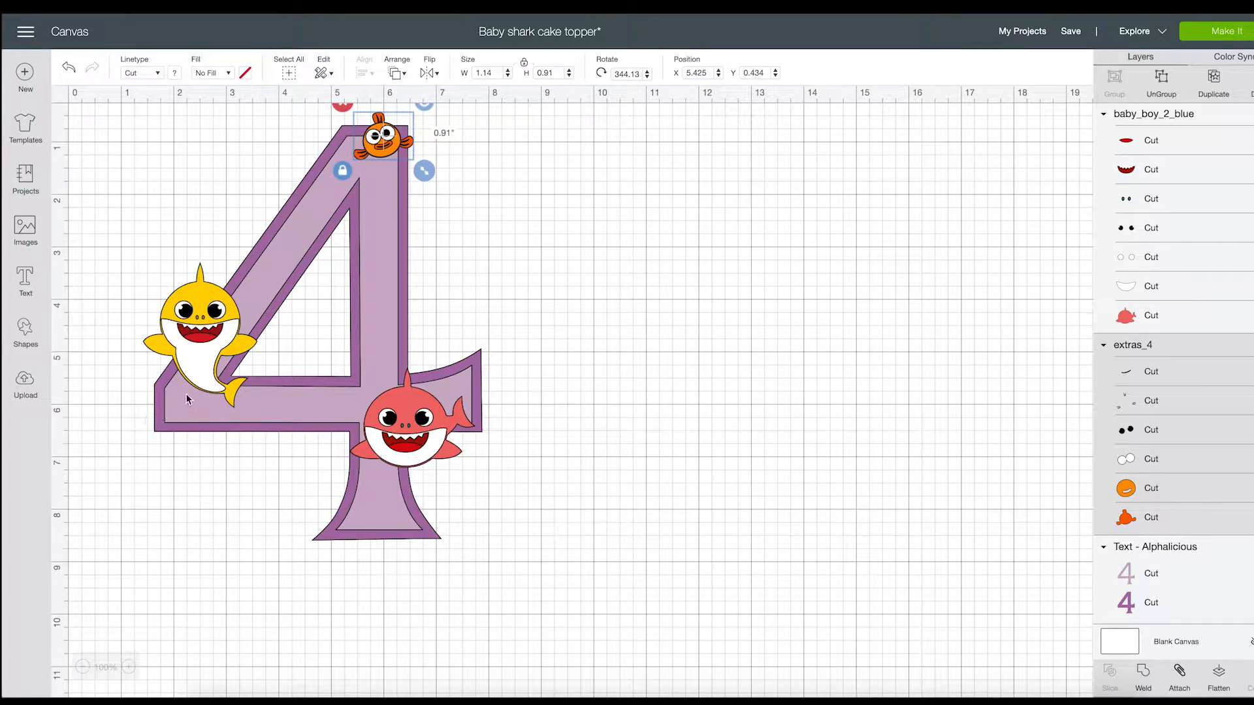
scroll(399, 292, up, 1)
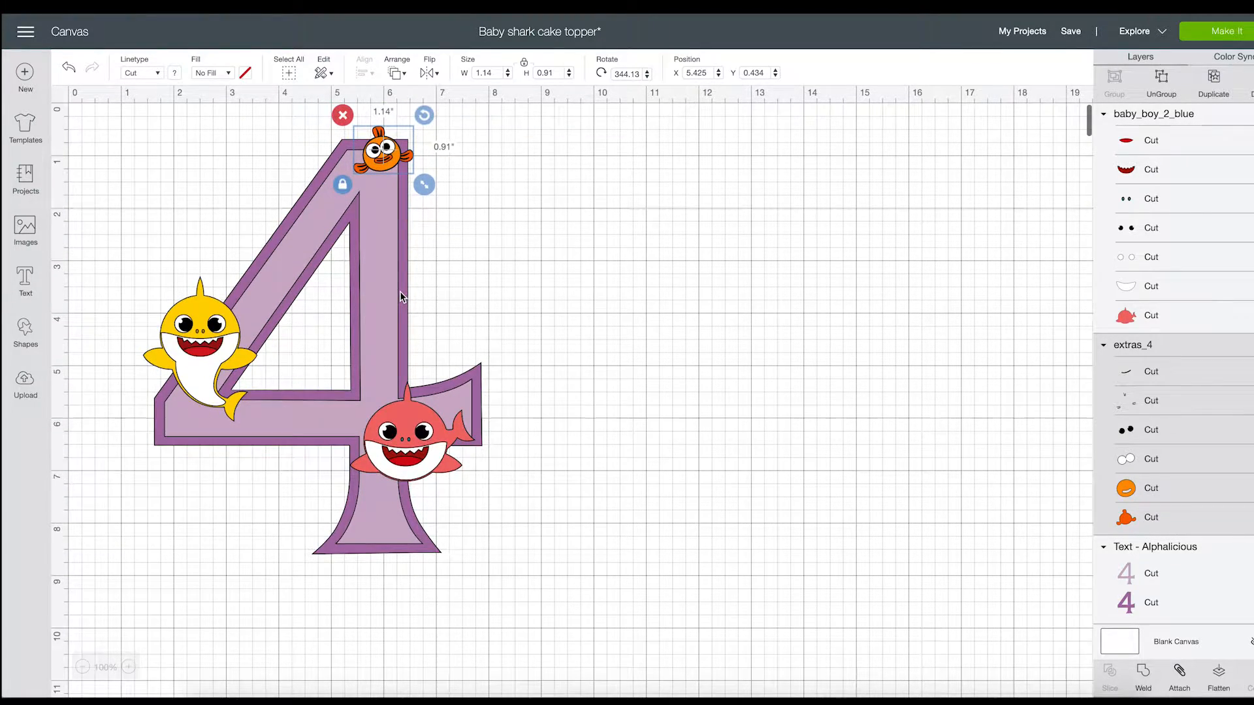
click(557, 236)
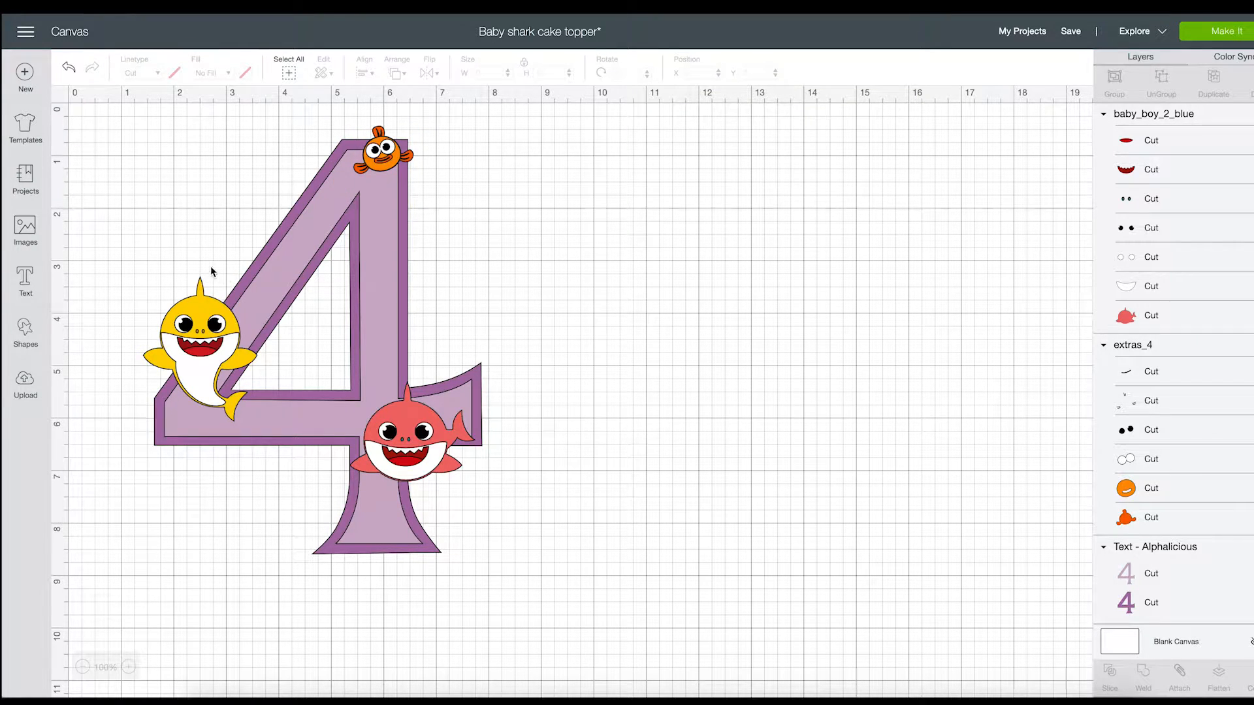
- Search the image library for "seaweed" and select the free light green seaweed with bubbles
click(26, 230)
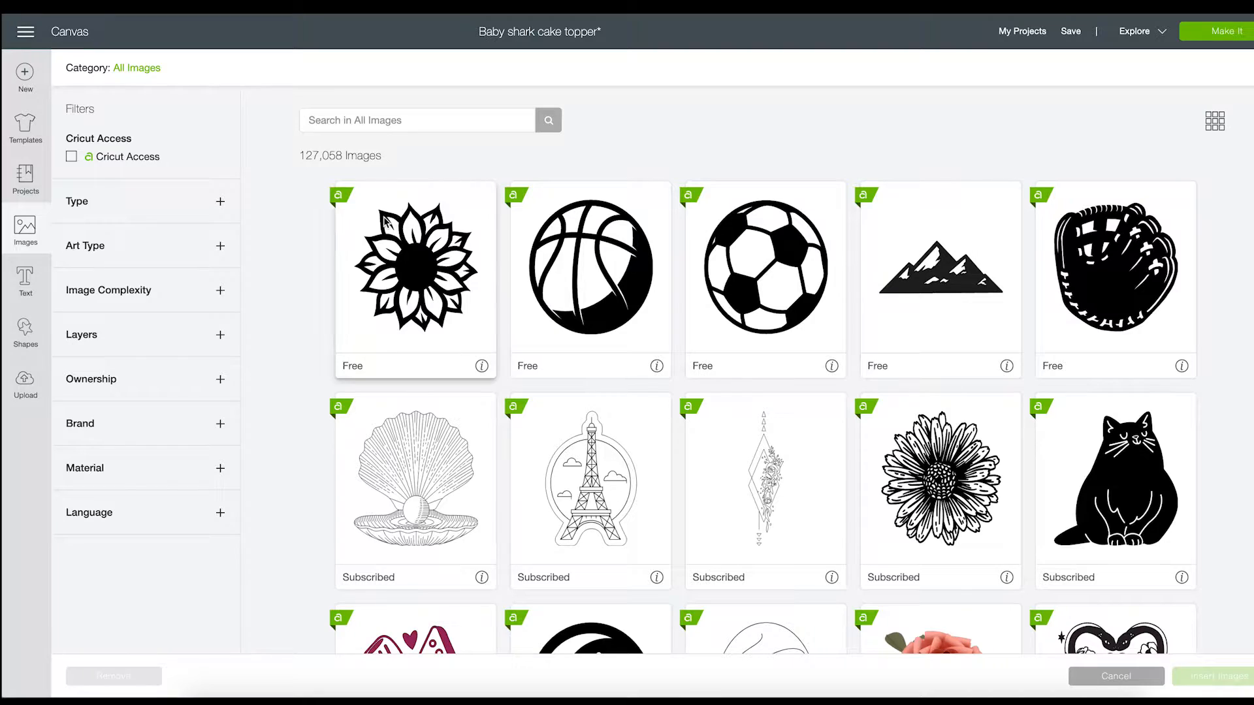
click(356, 128)
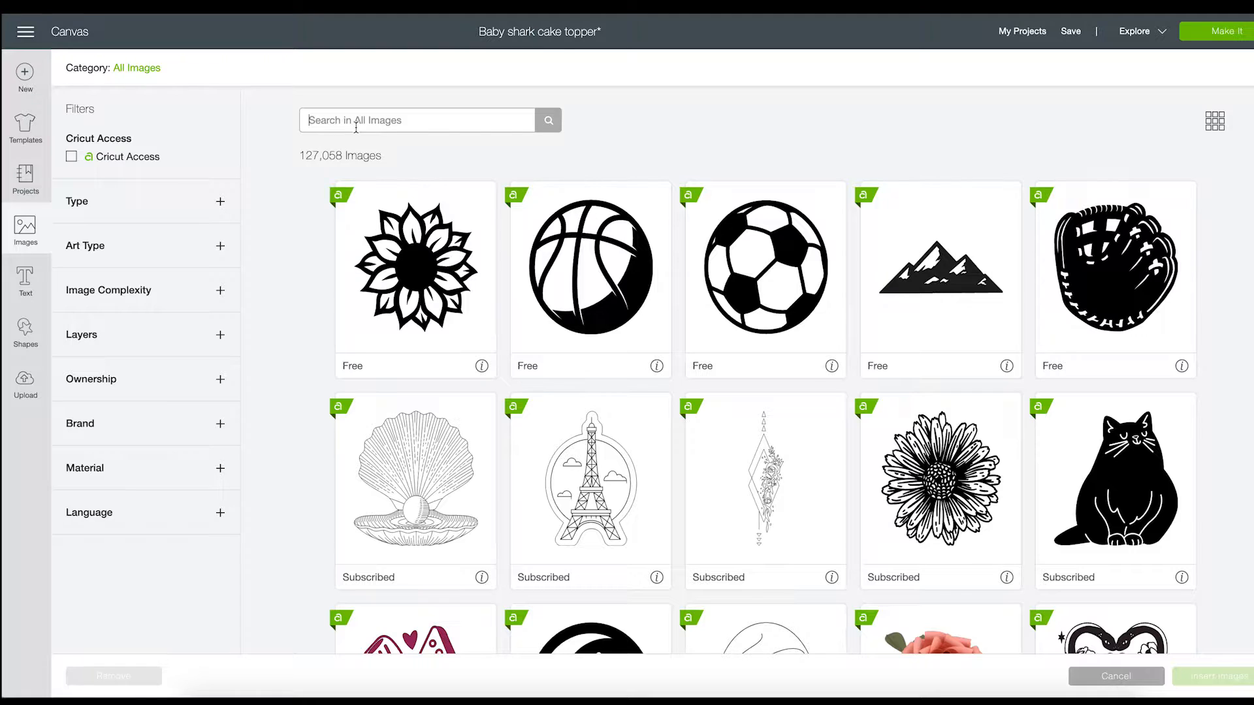
text(seaweed)
key(Return)
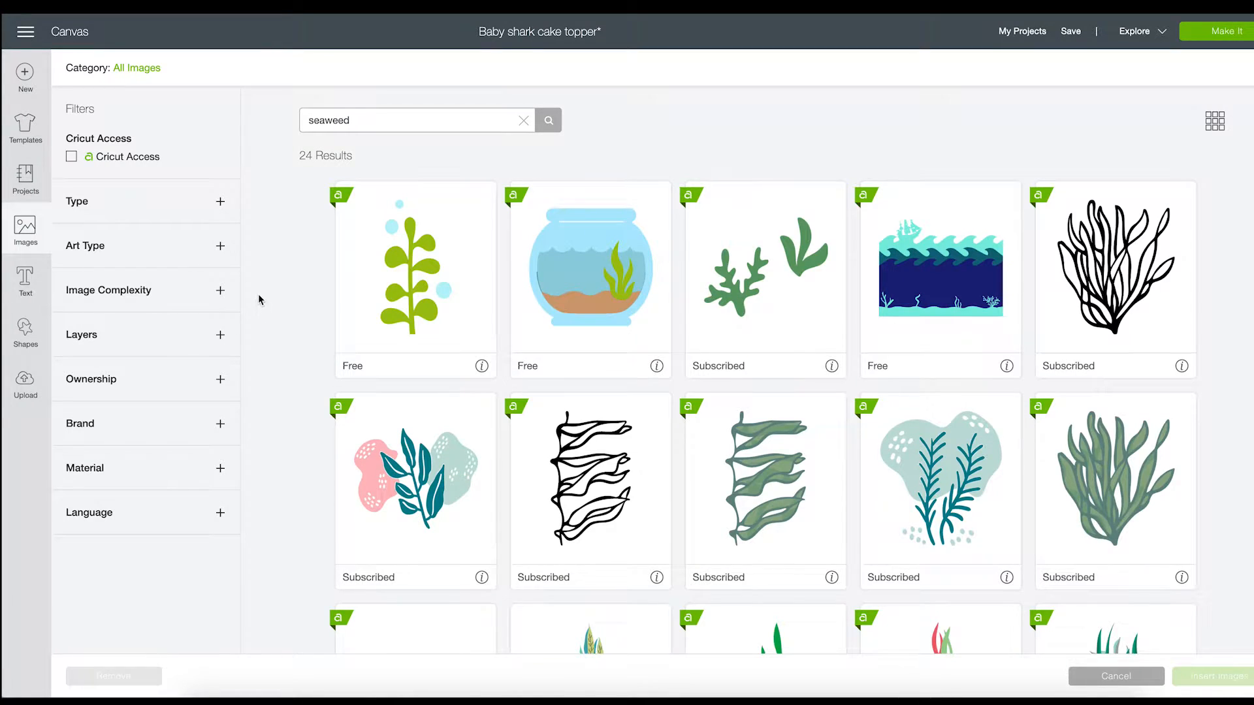
click(392, 292)
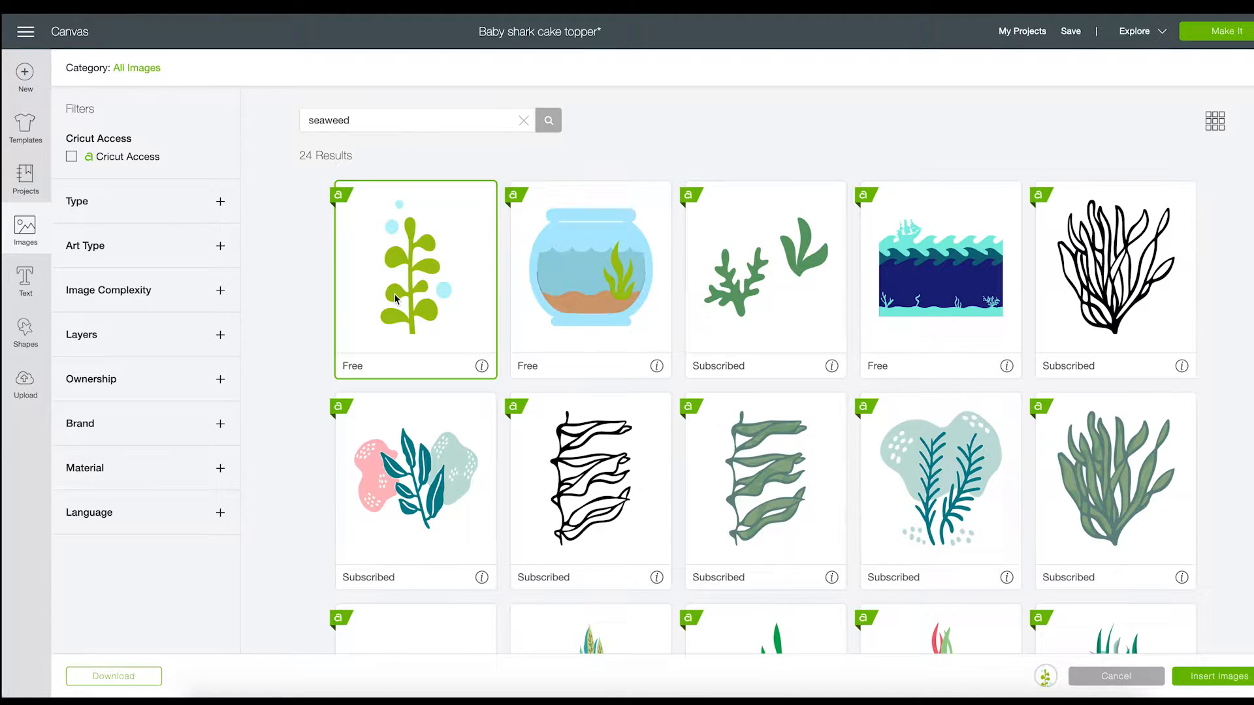
- Add the two-tone dark green branching seaweed to the selection and insert both images into the design
scroll(394, 292, down, 3)
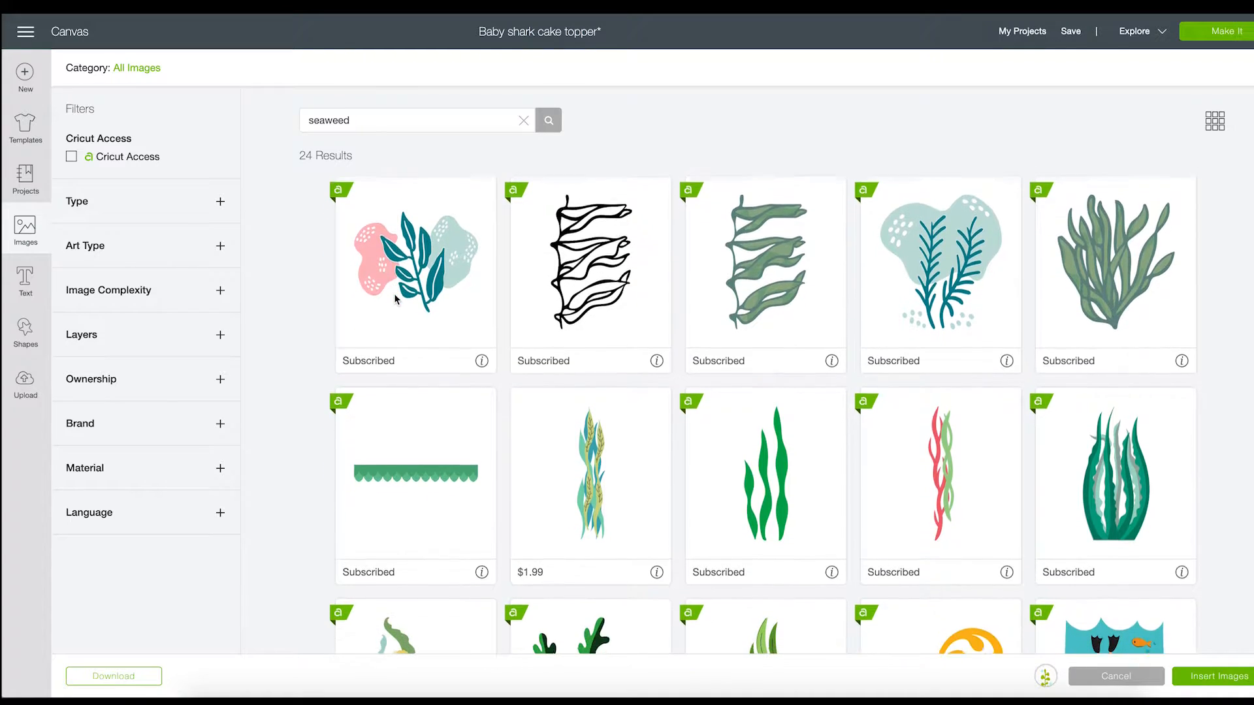
scroll(394, 293, down, 3)
scroll(396, 299, down, 3)
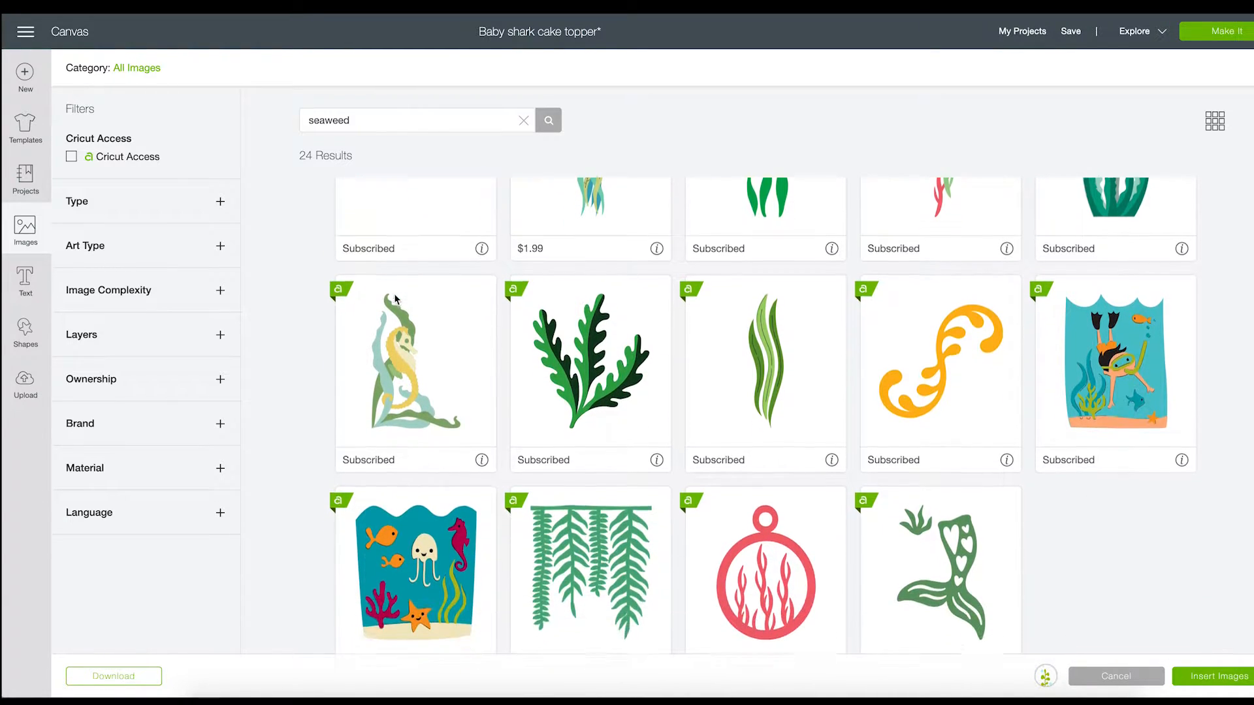
click(556, 350)
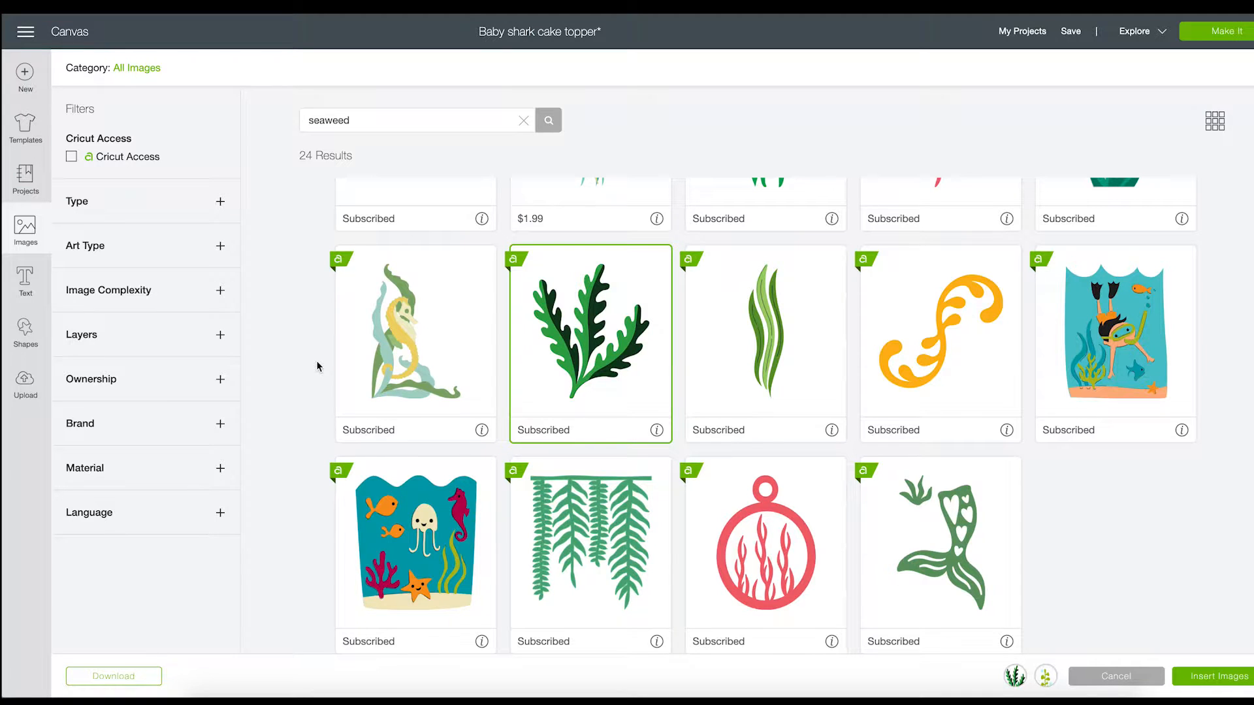
scroll(312, 378, up, 10)
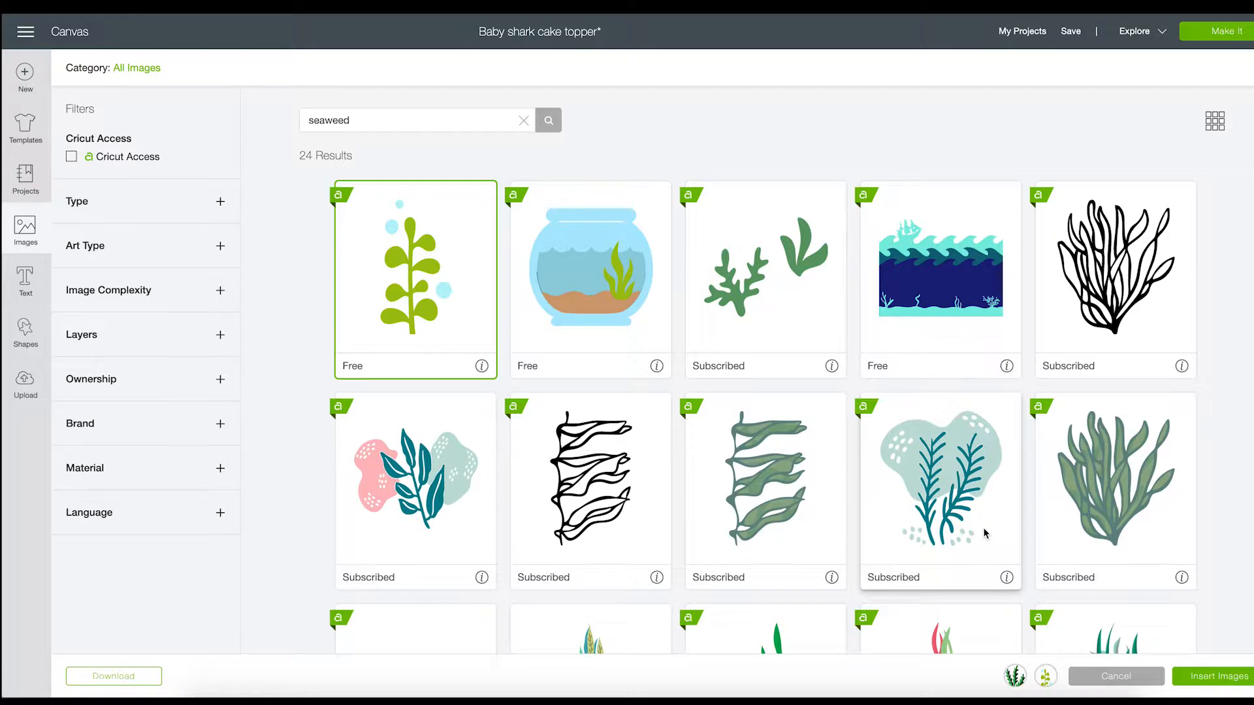
click(1218, 676)
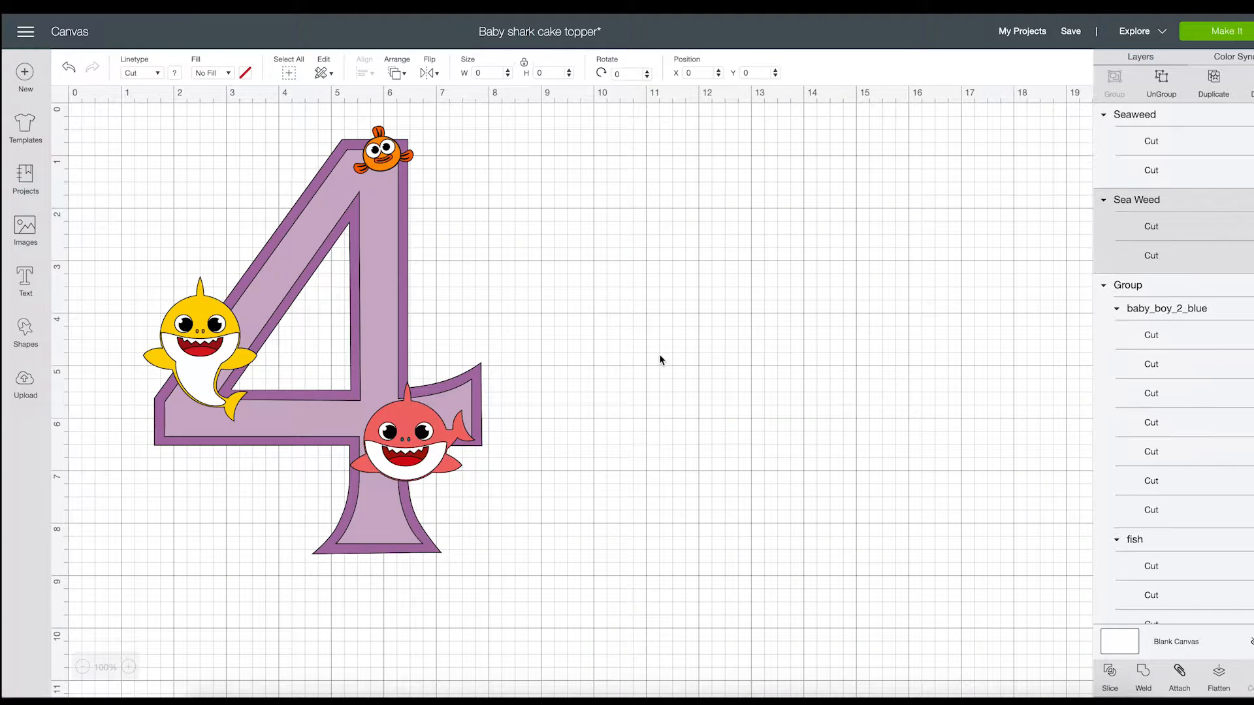
- Move the bubble seaweed to about X 11.04, Y 2.21 and the dark seaweed beside the coral shark at about X 7.42, Y 4.47
drag(193, 270, 693, 307)
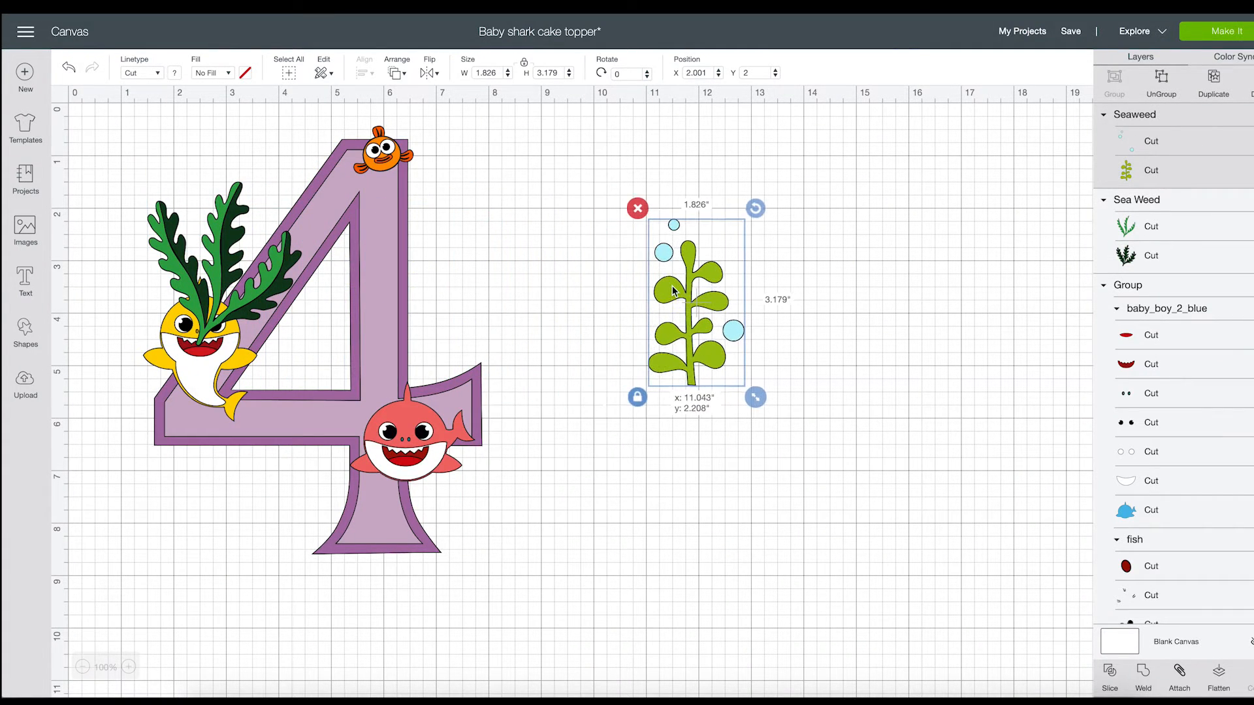
drag(227, 258, 534, 397)
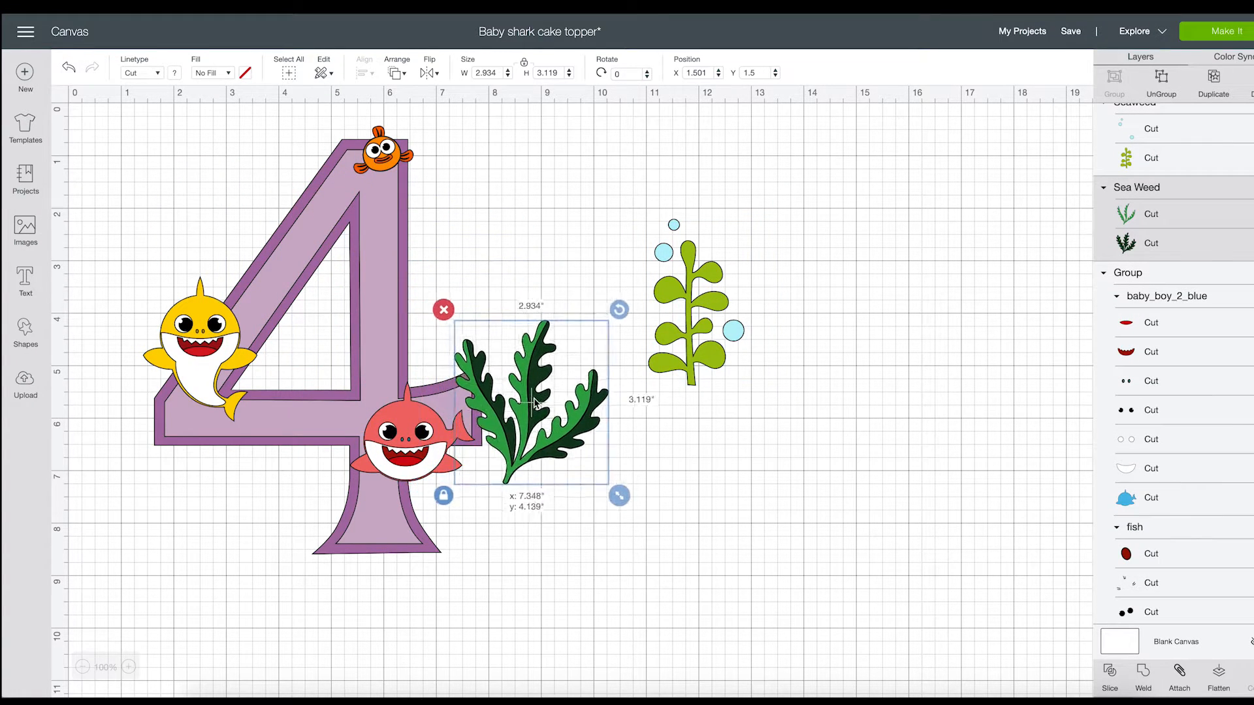
scroll(748, 328, down, 1)
- Duplicate the dark green seaweed and separate the two copies
click(1215, 91)
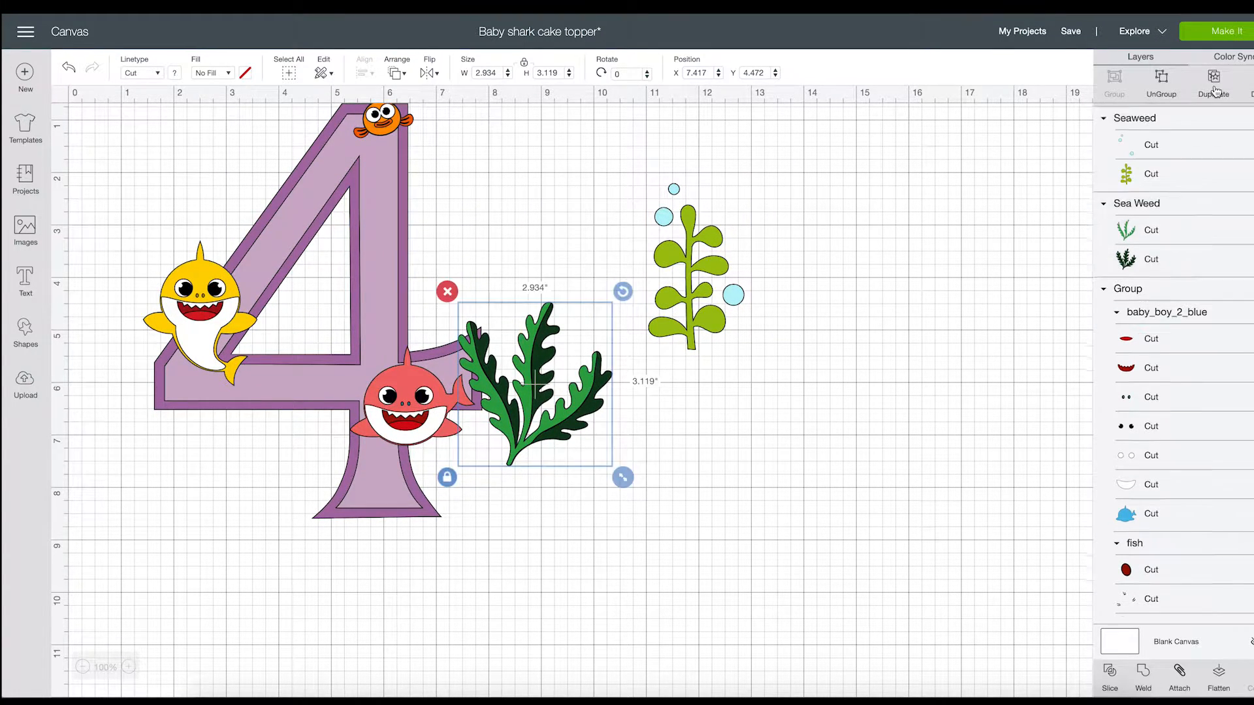
drag(516, 379, 542, 422)
click(480, 269)
- Move one dark seaweed above the 4's right crossbar and send it behind the number
drag(480, 270, 453, 239)
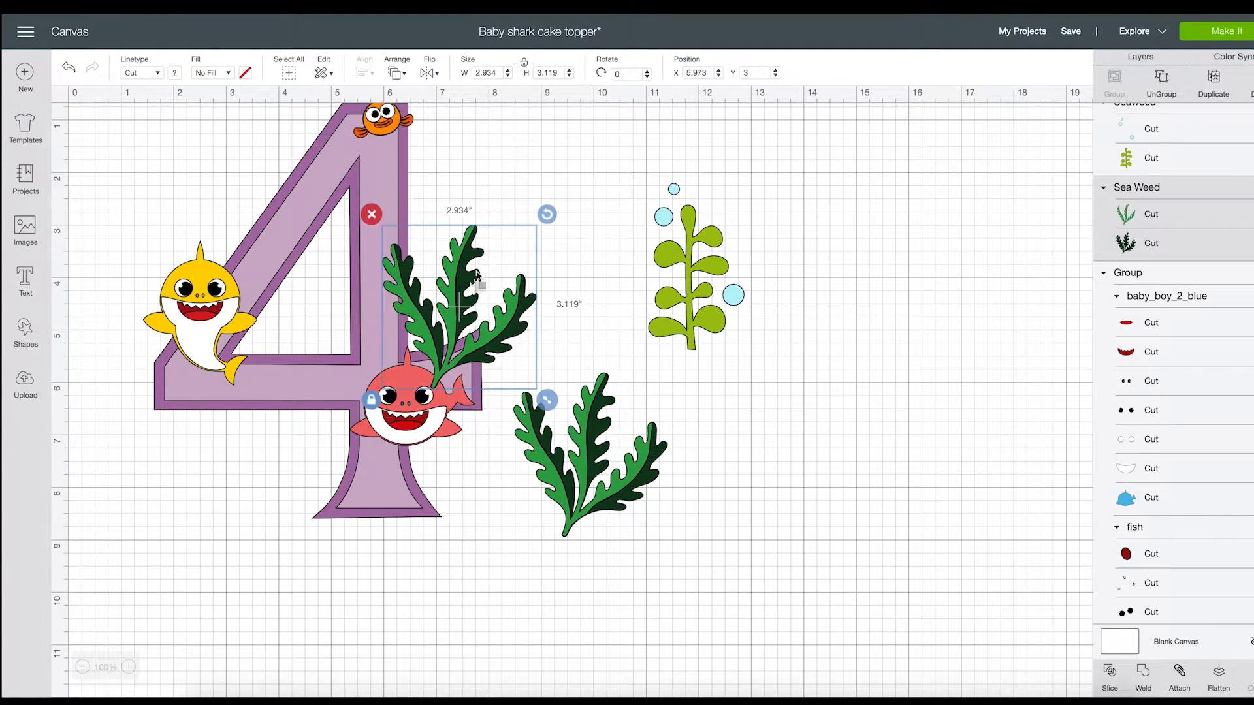
click(395, 73)
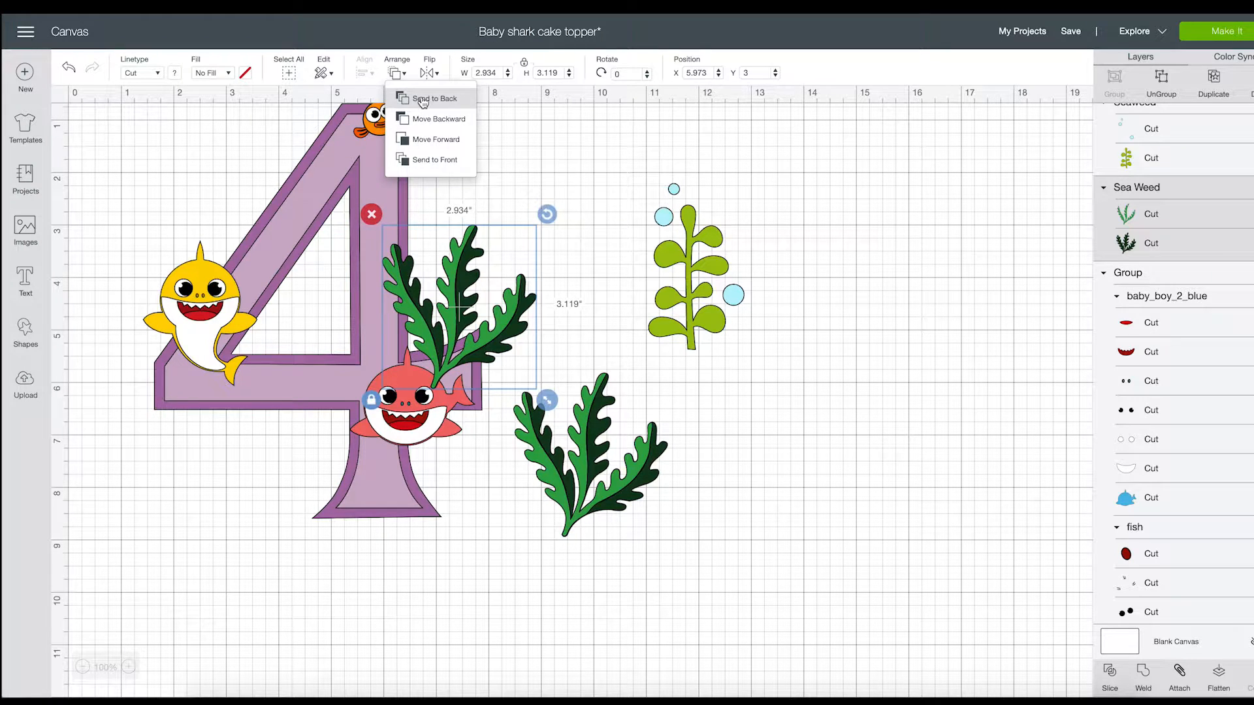
click(425, 120)
drag(487, 295, 487, 263)
- Move the other dark seaweed to the yellow shark, at about X 0.72, Y 3.35, and send it to the back
drag(585, 506, 193, 367)
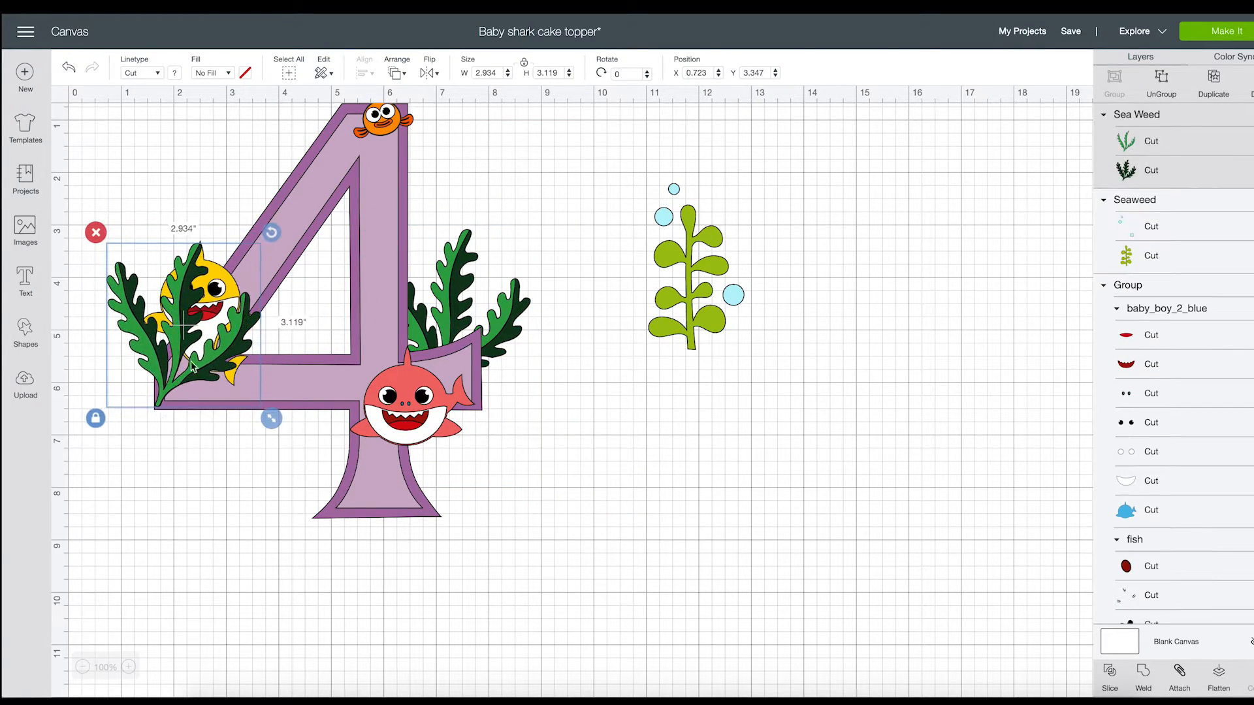
click(394, 72)
click(428, 96)
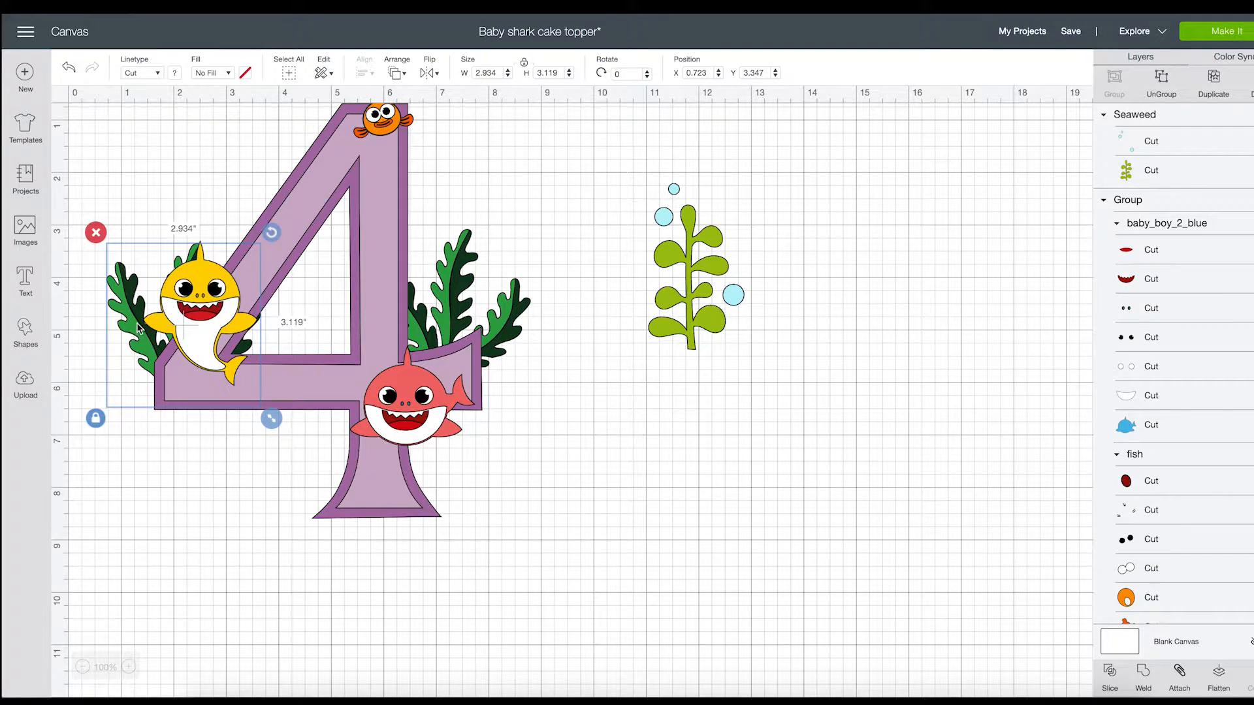
- Rotate the seaweed behind the yellow shark to about 341° and reposition it at about X 0.48, Y 2.67
drag(139, 329, 123, 305)
mouse_move(251, 210)
mouse_down()
mouse_move(161, 175)
mouse_move(253, 209)
mouse_up()
mouse_move(173, 229)
mouse_down()
mouse_move(201, 217)
mouse_move(163, 234)
mouse_up()
drag(106, 281, 112, 280)
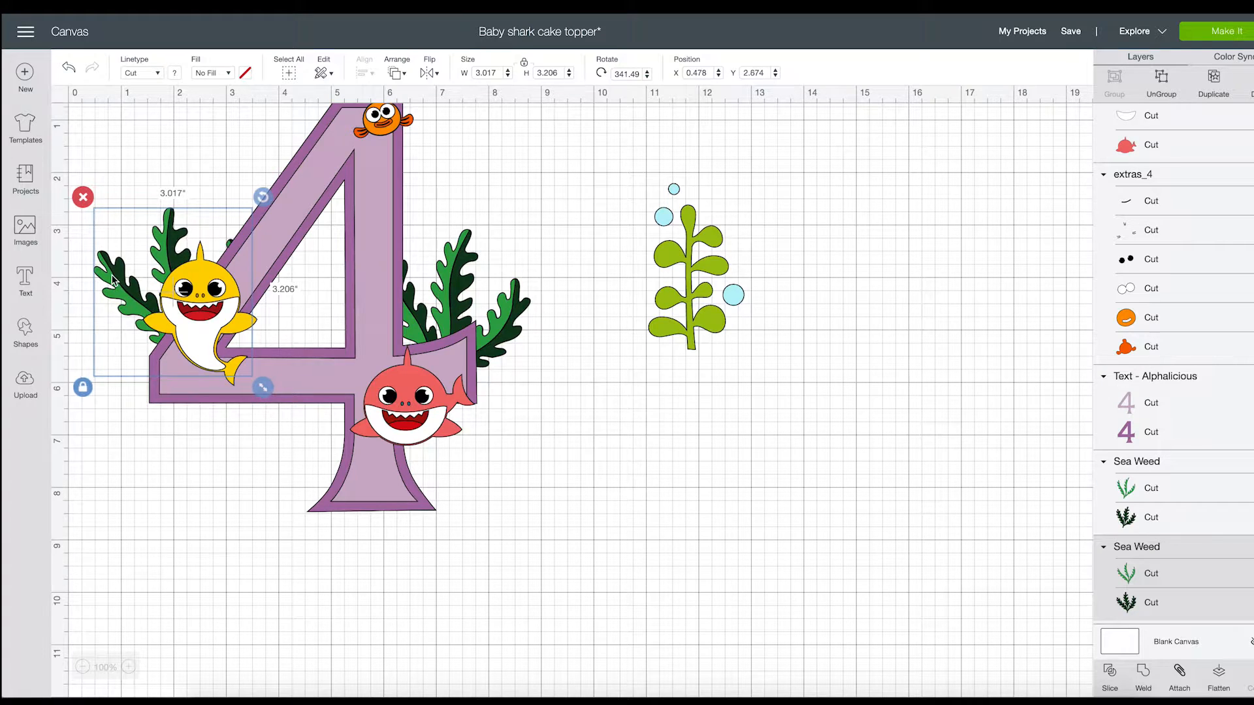
- Duplicate the light green bubble seaweed and move the copy to about X 14.11, Y 3.56
click(704, 264)
click(1207, 90)
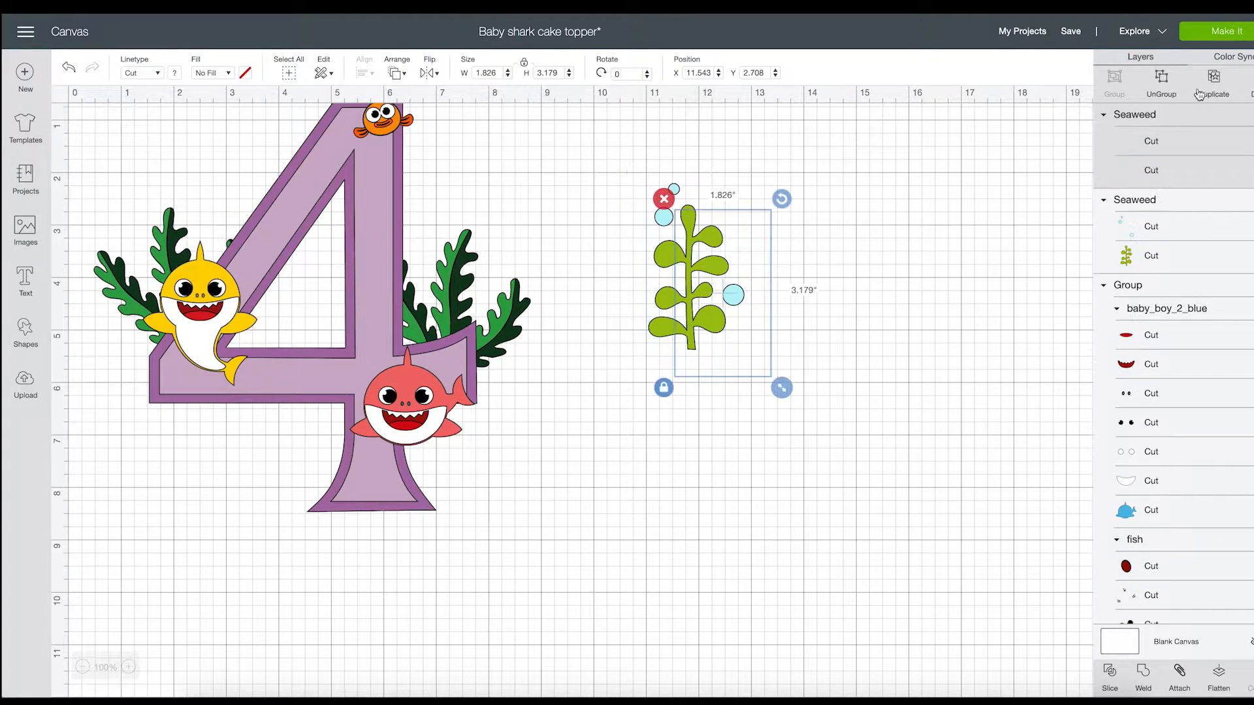
drag(740, 298, 875, 341)
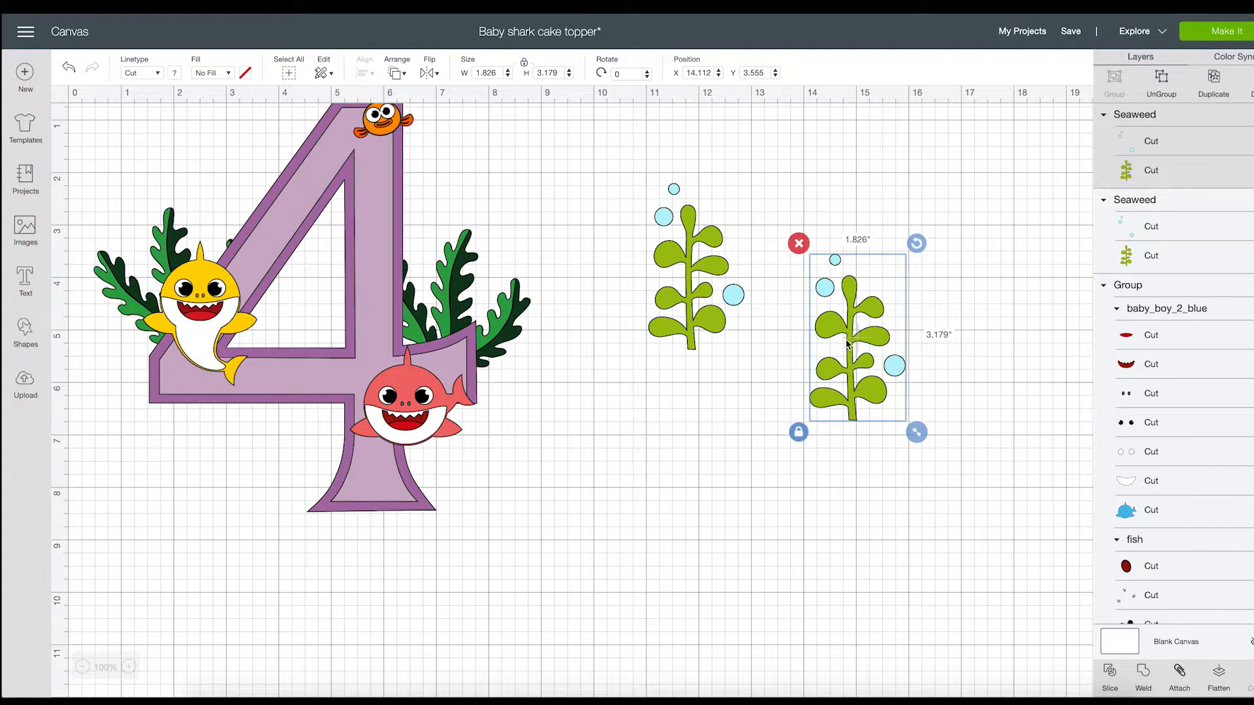
- Ungroup the copied bubble seaweed, move its bubbles onto the 4 and enlarge them to about 2.24 × 3.06 inches
scroll(805, 310, down, 1)
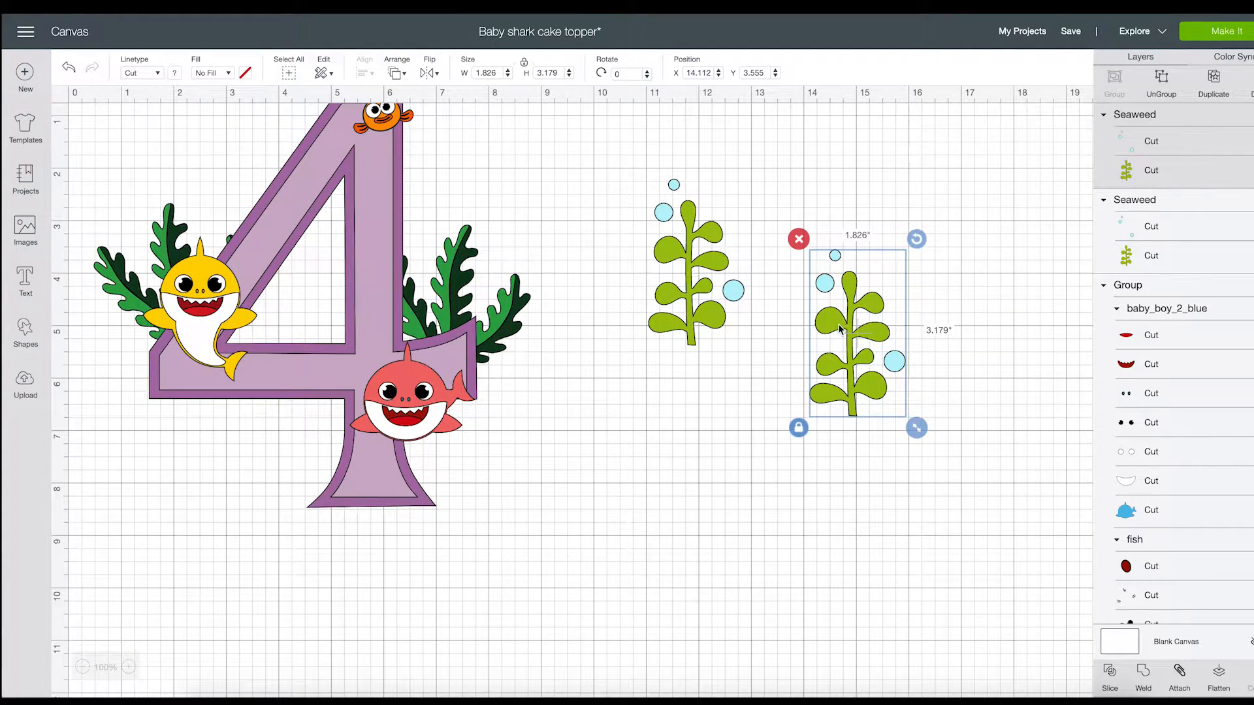
scroll(840, 329, down, 1)
click(1150, 98)
drag(869, 337, 348, 227)
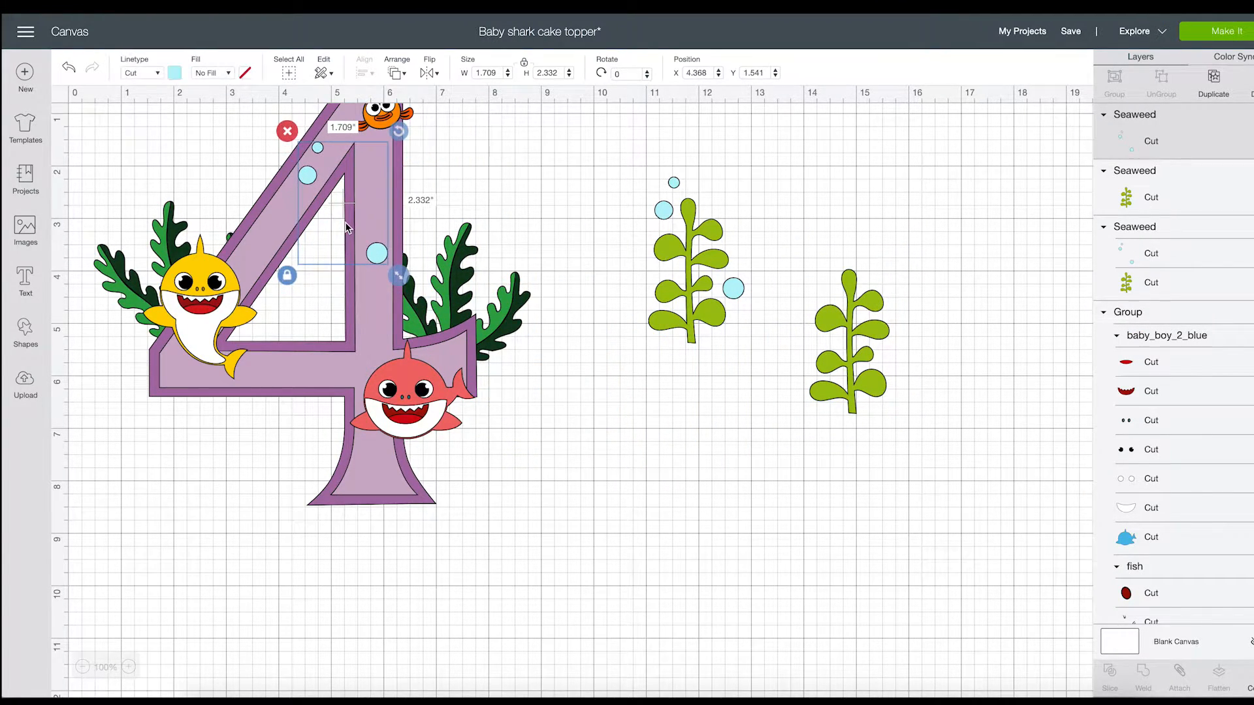
scroll(405, 287, up, 2)
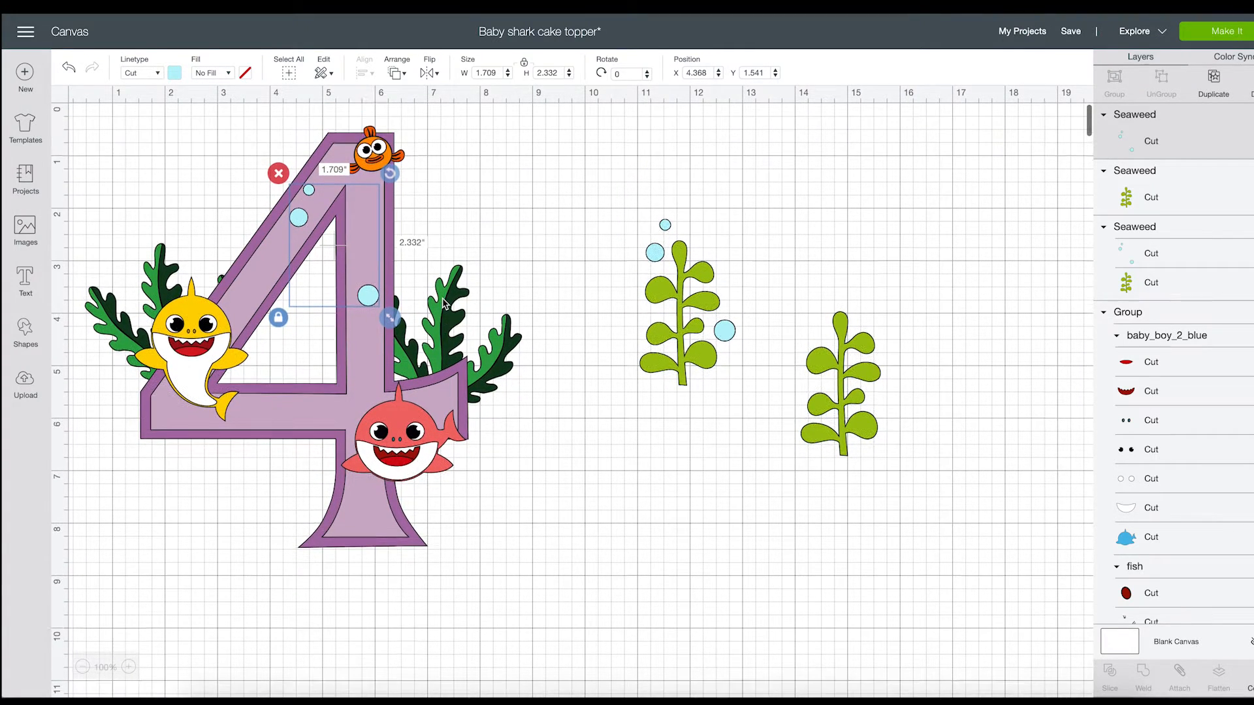
drag(391, 318, 375, 339)
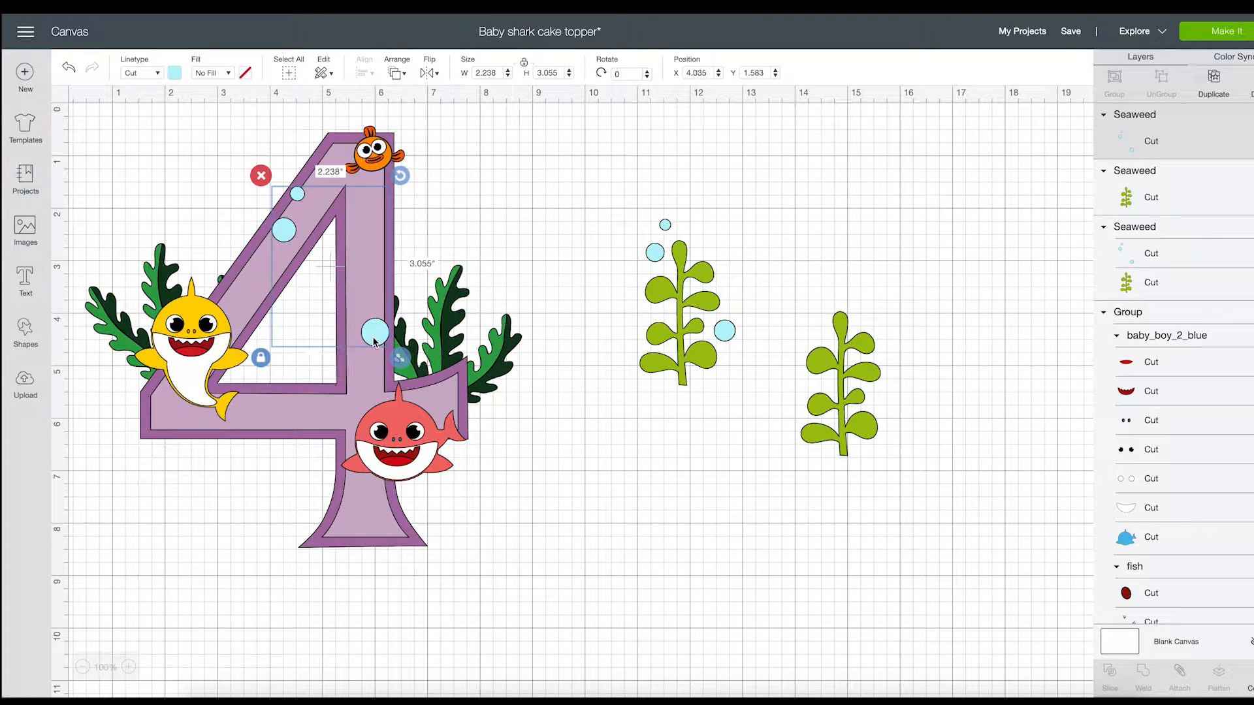
- Move the ungrouped light green seaweed above the coral shark, at about X 5.79, Y 2.76, and send it to the back
click(669, 284)
drag(844, 343, 364, 268)
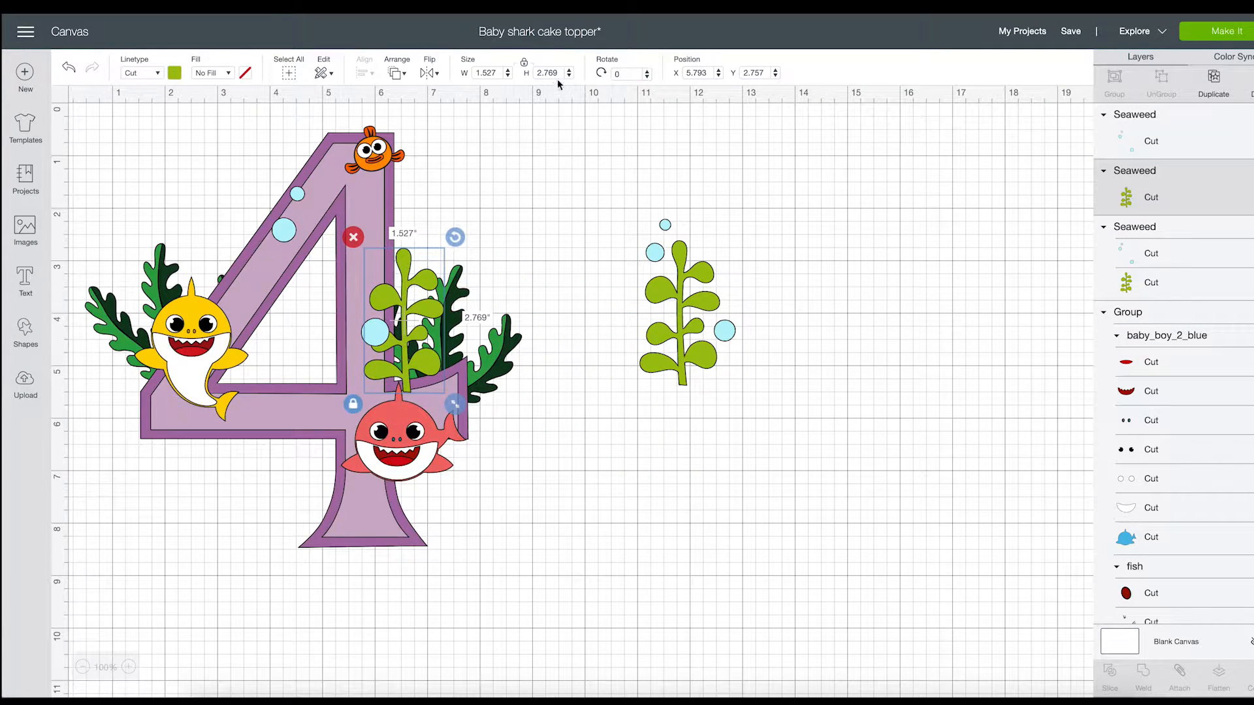
click(390, 72)
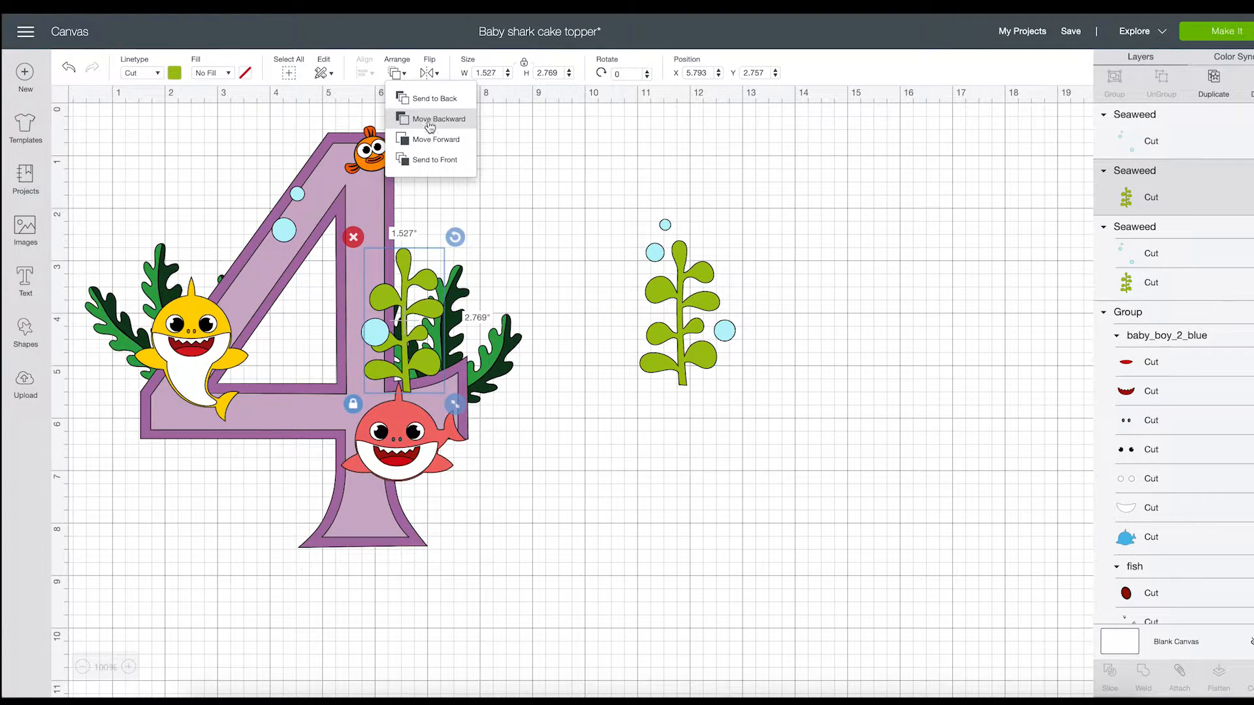
click(429, 99)
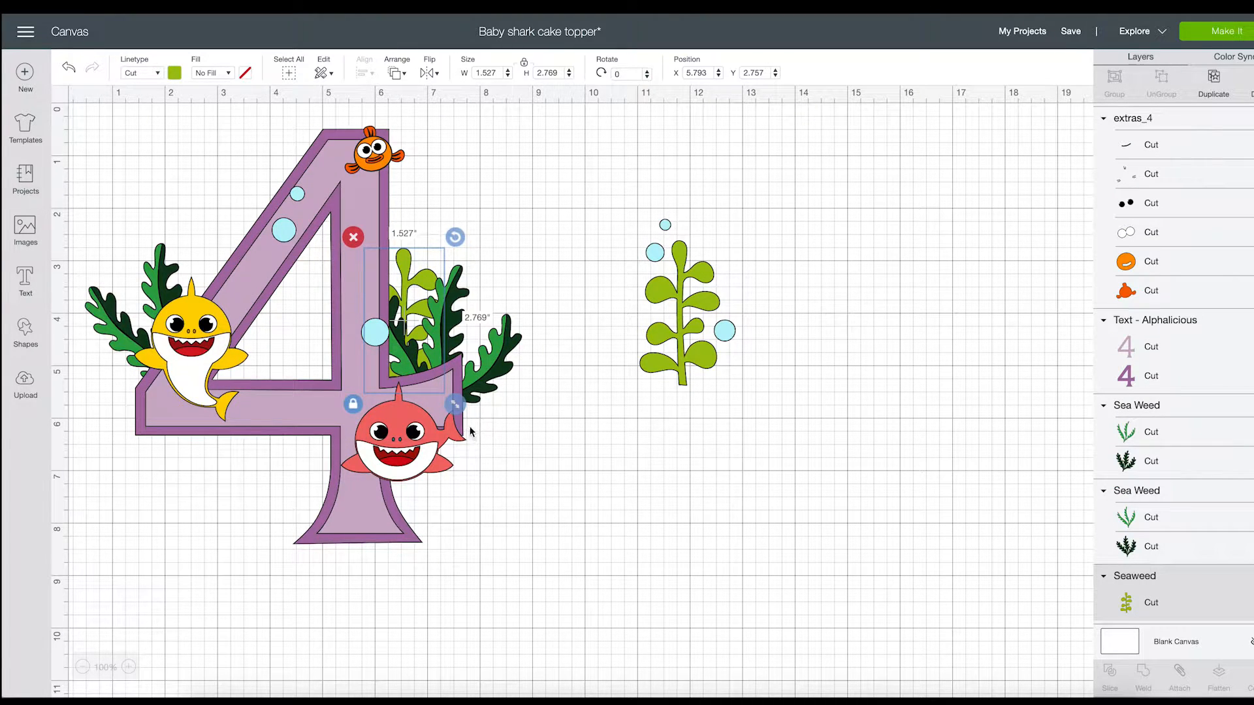
- Enlarge the light green seaweed behind the 4 and rearrange it with the dark seaweed above the right crossbar
drag(457, 406, 487, 449)
drag(420, 288, 416, 348)
drag(476, 301, 443, 250)
drag(494, 407, 495, 366)
- Lower the bubbles on the 4 and place the second bubble set at about X 13.65, Y 5.62, rotated to about 234°
drag(327, 237, 325, 289)
drag(354, 195, 370, 154)
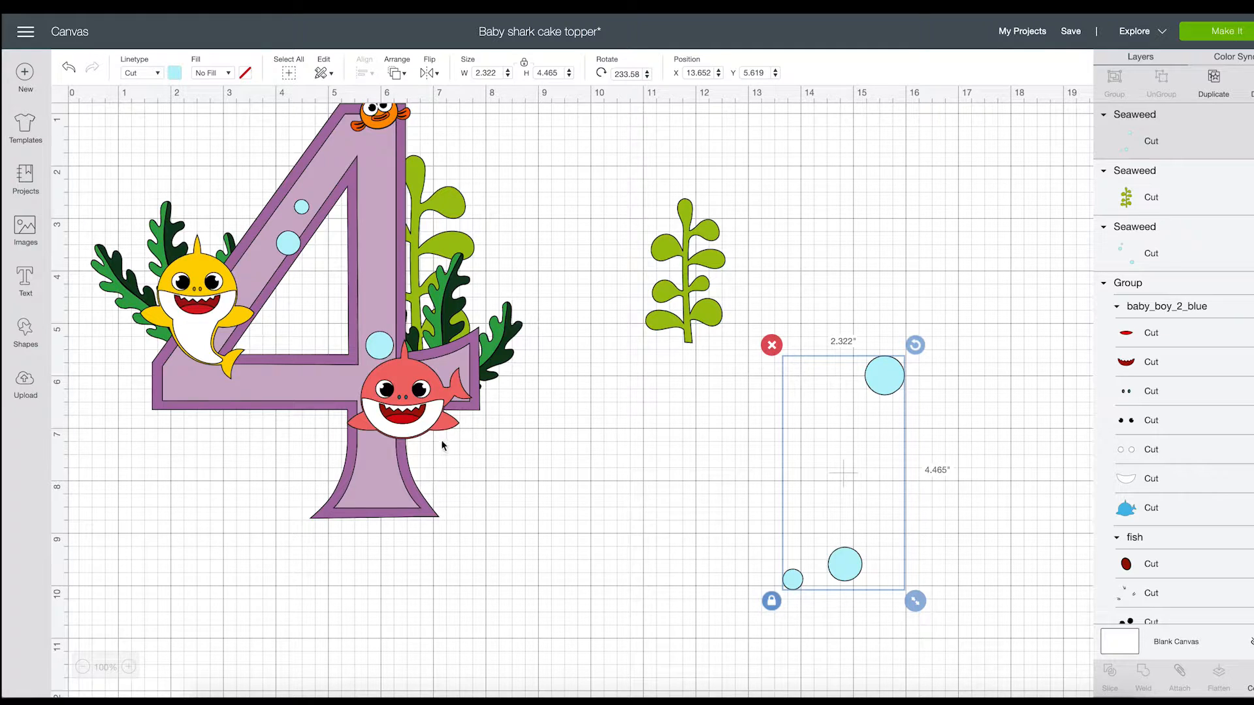
- Insert a circle shape into the design
click(23, 334)
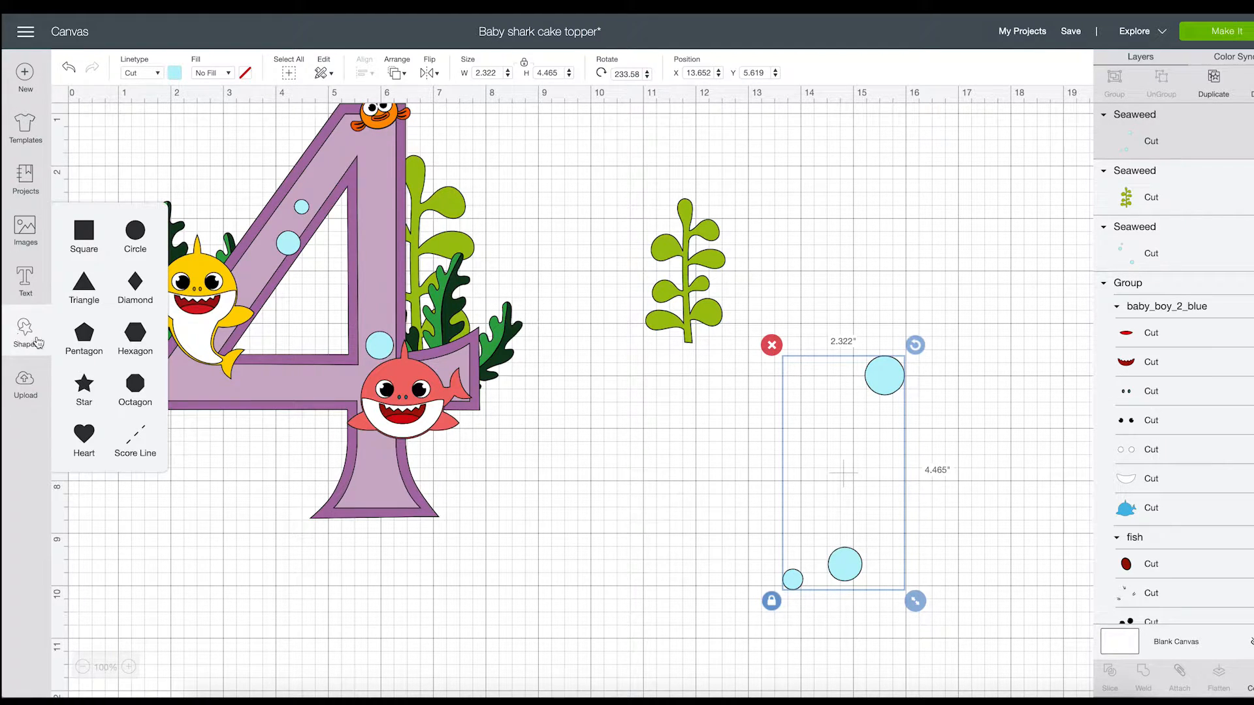
click(135, 232)
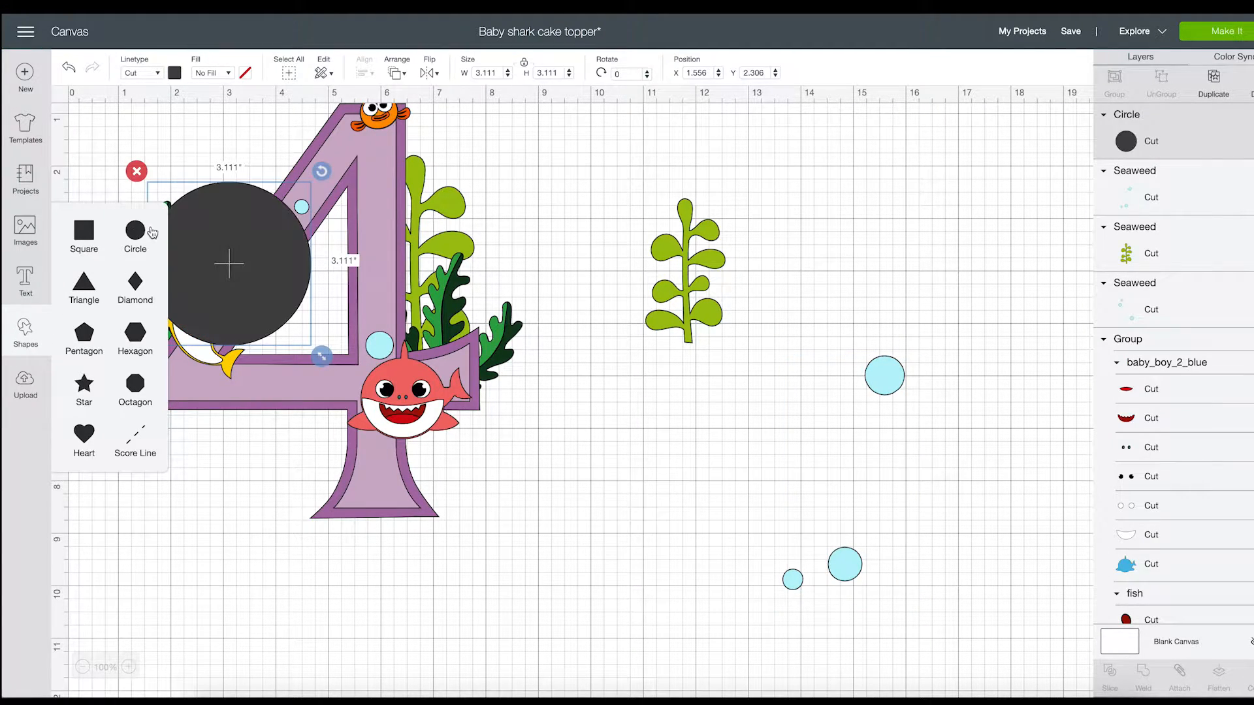
- Slice the largest bubble out of the second bubble set with the circle shape and delete all the cut-out pieces
drag(223, 277, 866, 397)
drag(932, 630, 833, 388)
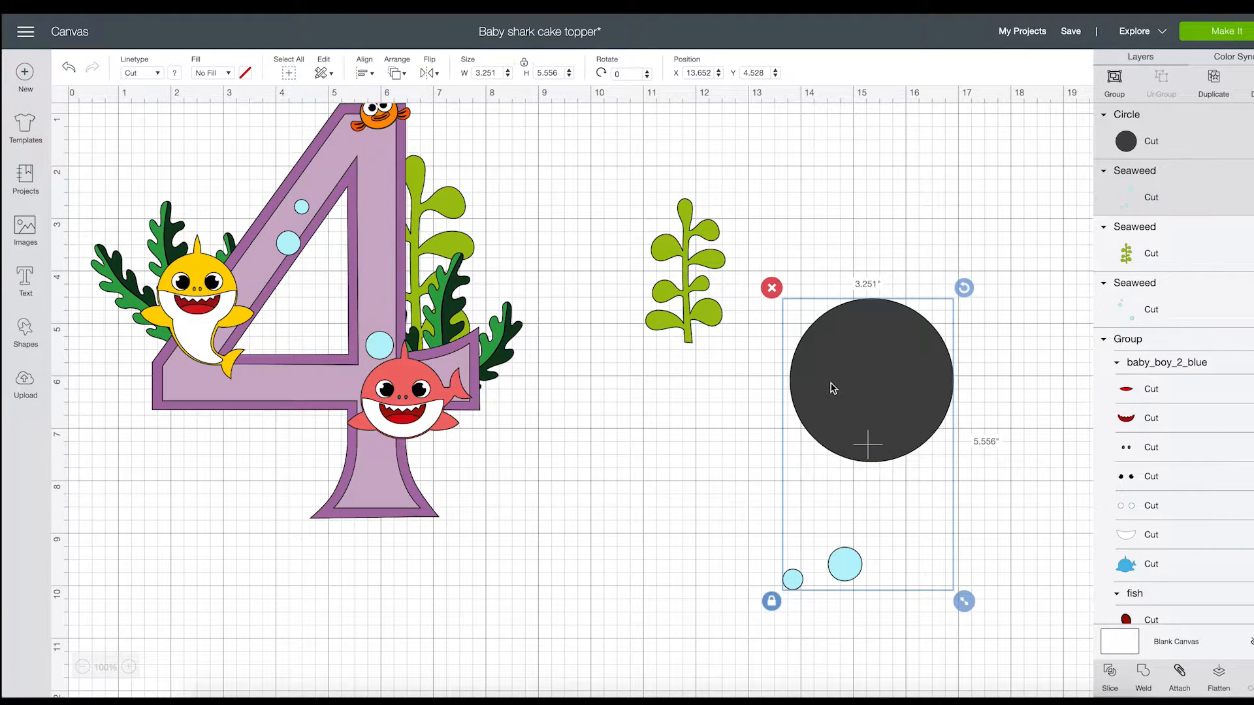
click(1109, 679)
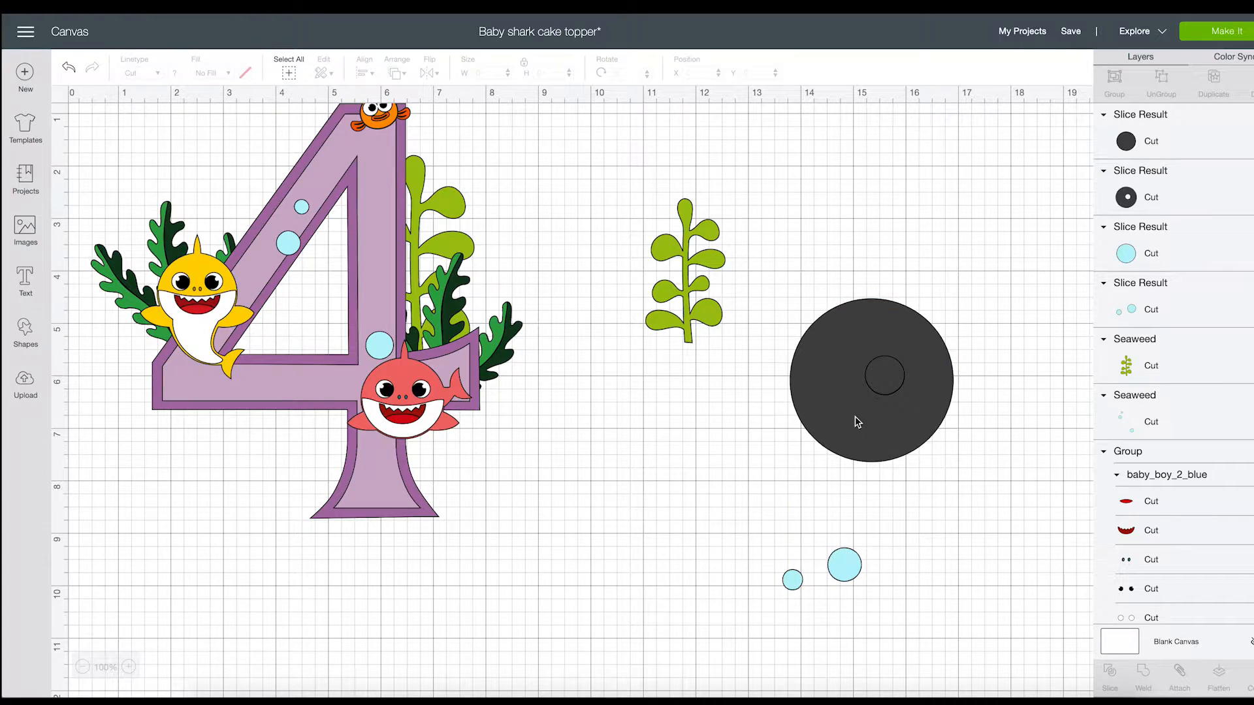
drag(813, 277, 919, 414)
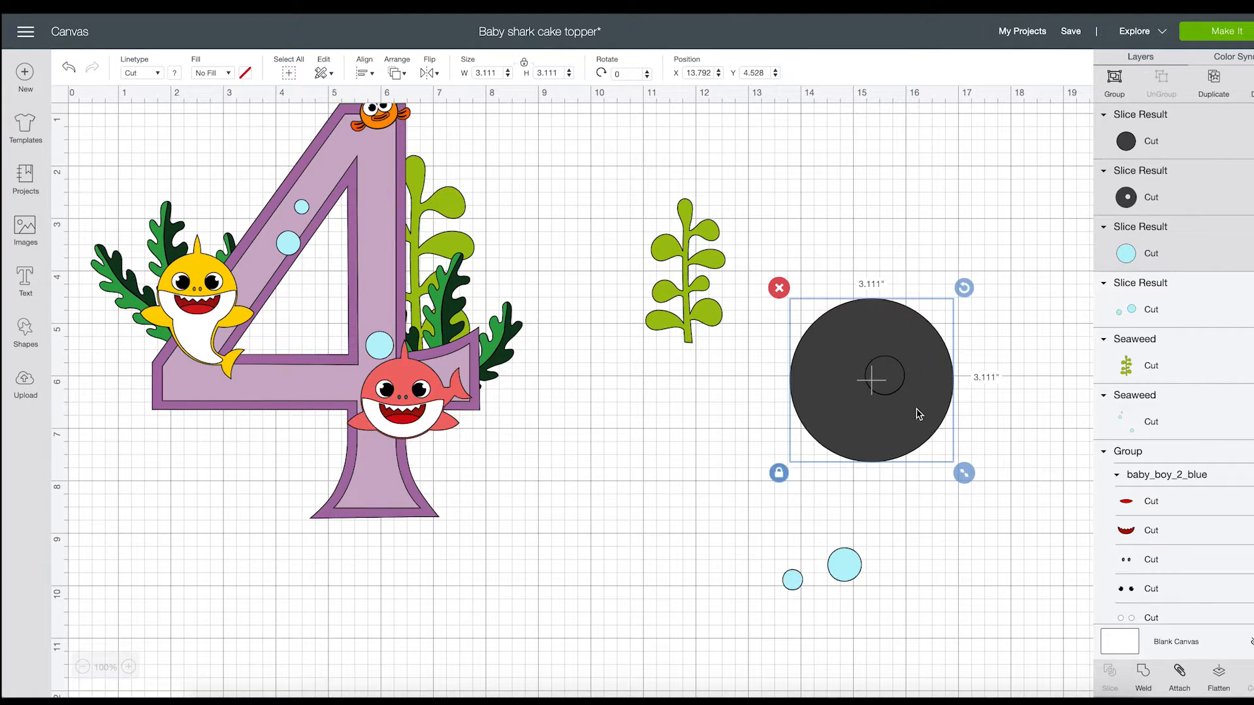
key(Delete)
- Place the remaining two bubbles near the top of the 4's stem at about X 5.63, Y 1.55, rotated to about 258° and shrunk to about 0.66" wide
drag(852, 557, 346, 154)
drag(422, 287, 398, 255)
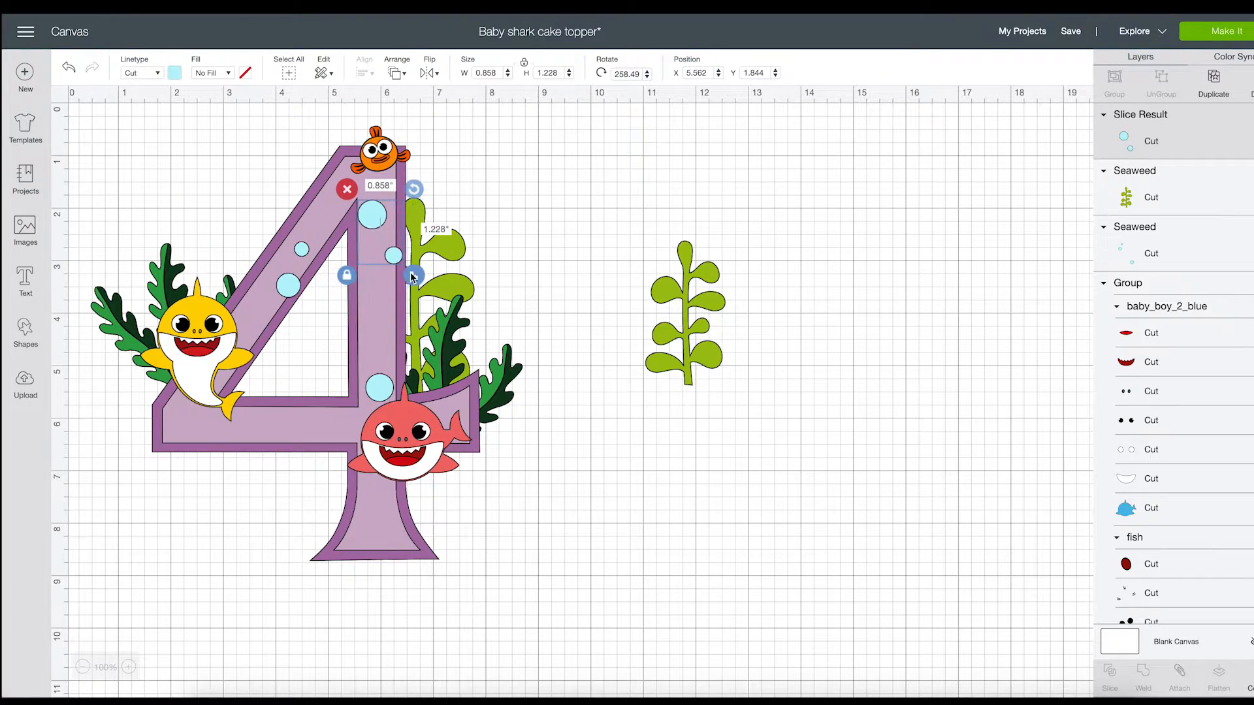
drag(371, 216, 375, 200)
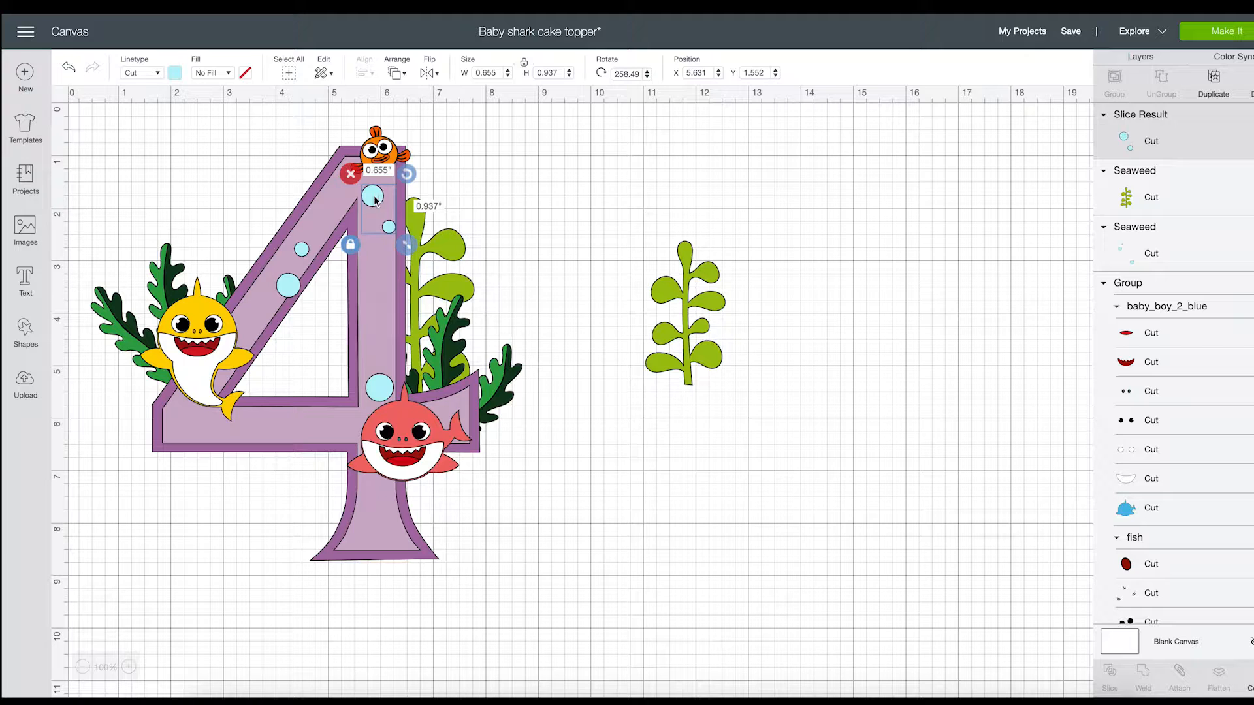
click(530, 247)
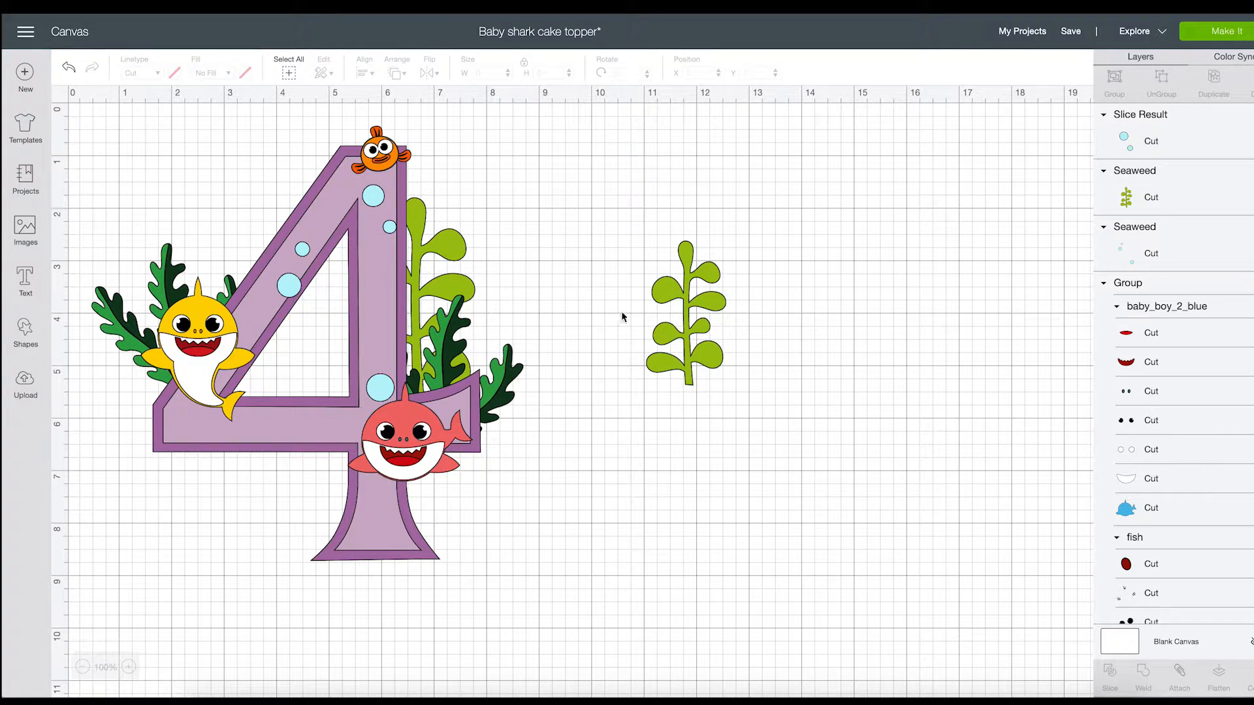
- Move the spare light green seaweed above the yellow shark and send it to the back, behind the 4
drag(691, 298, 243, 265)
click(397, 72)
click(413, 98)
drag(229, 217, 232, 225)
click(632, 299)
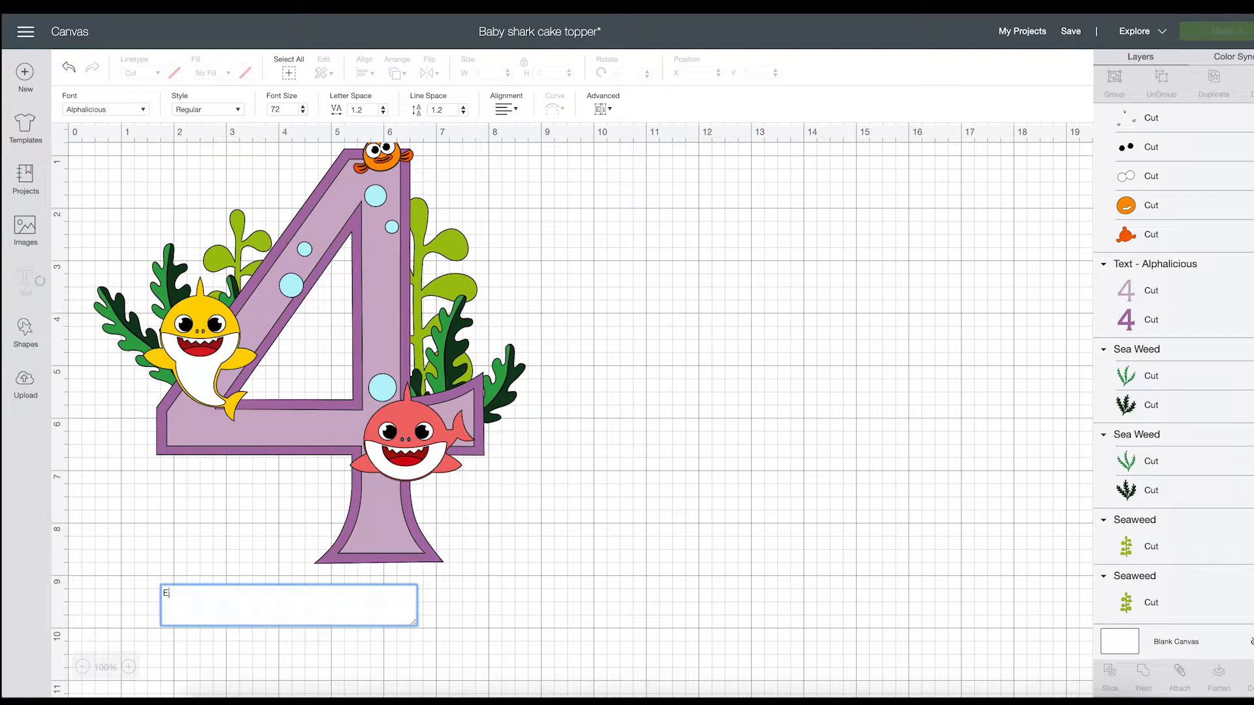
- Add a text with the child's first name in capitals and place it beside the 4 at about X 10.47, Y 4.60
text(ELISA)
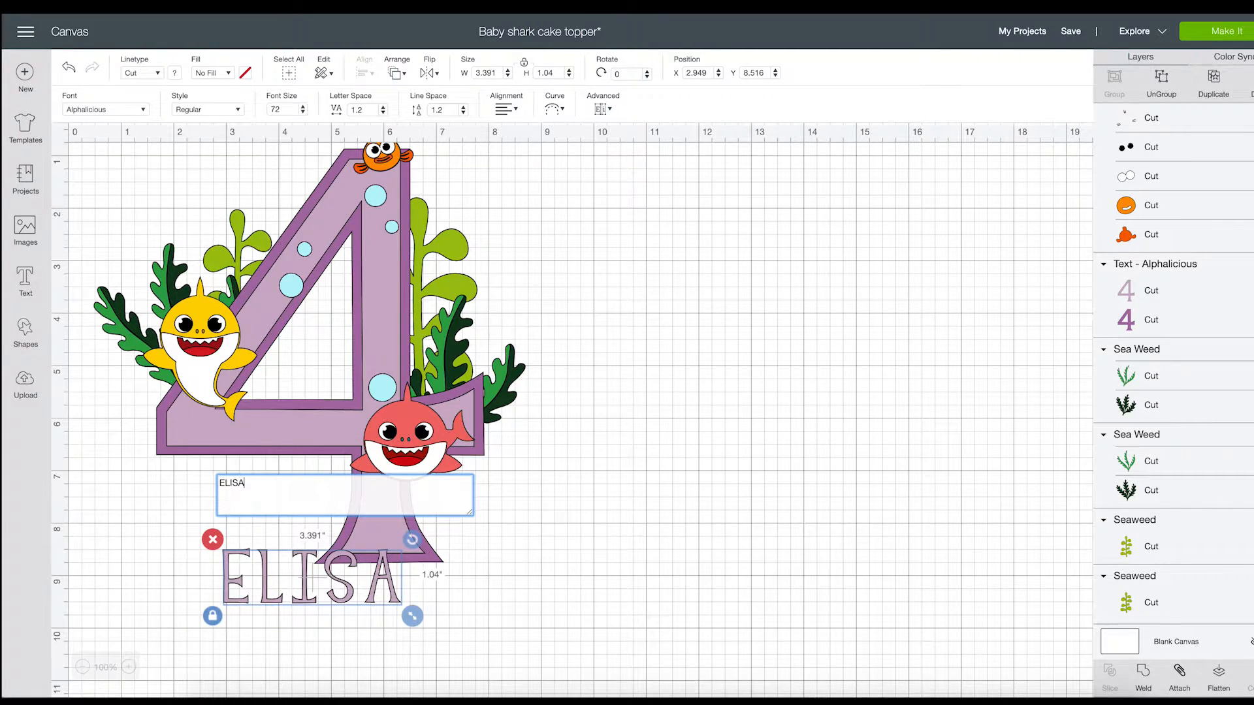
text(BETH)
drag(410, 587, 737, 504)
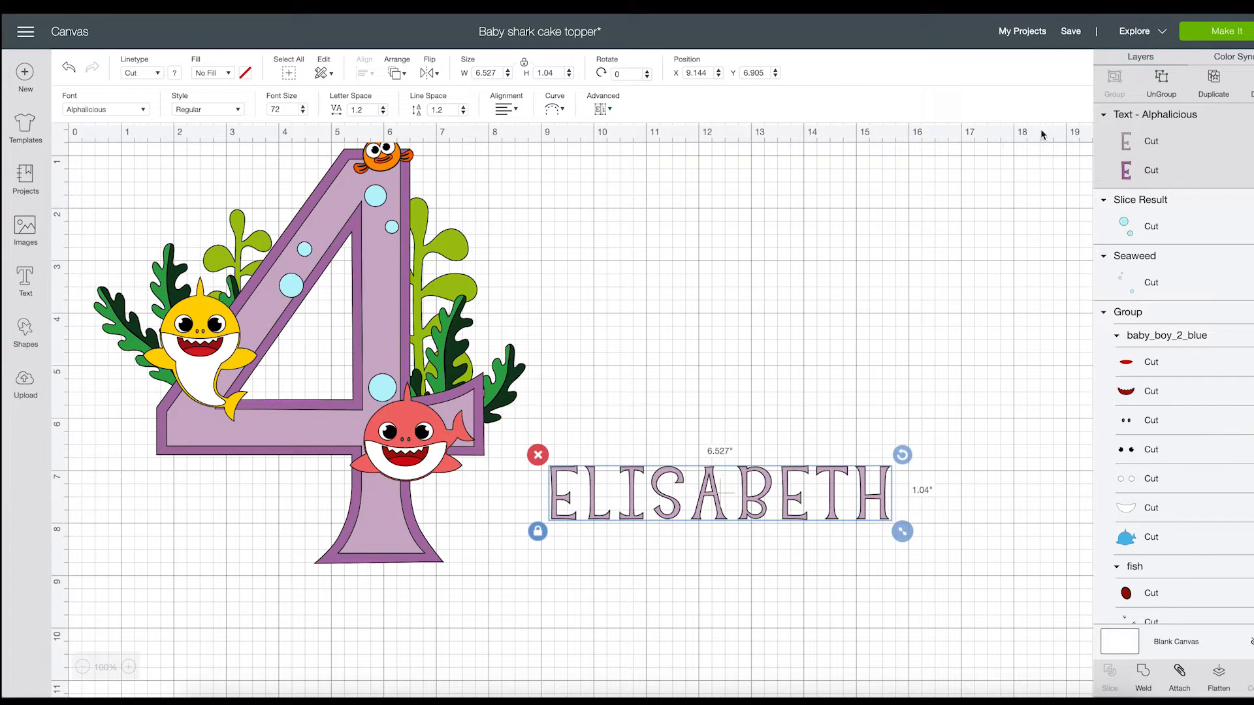
drag(552, 466, 620, 364)
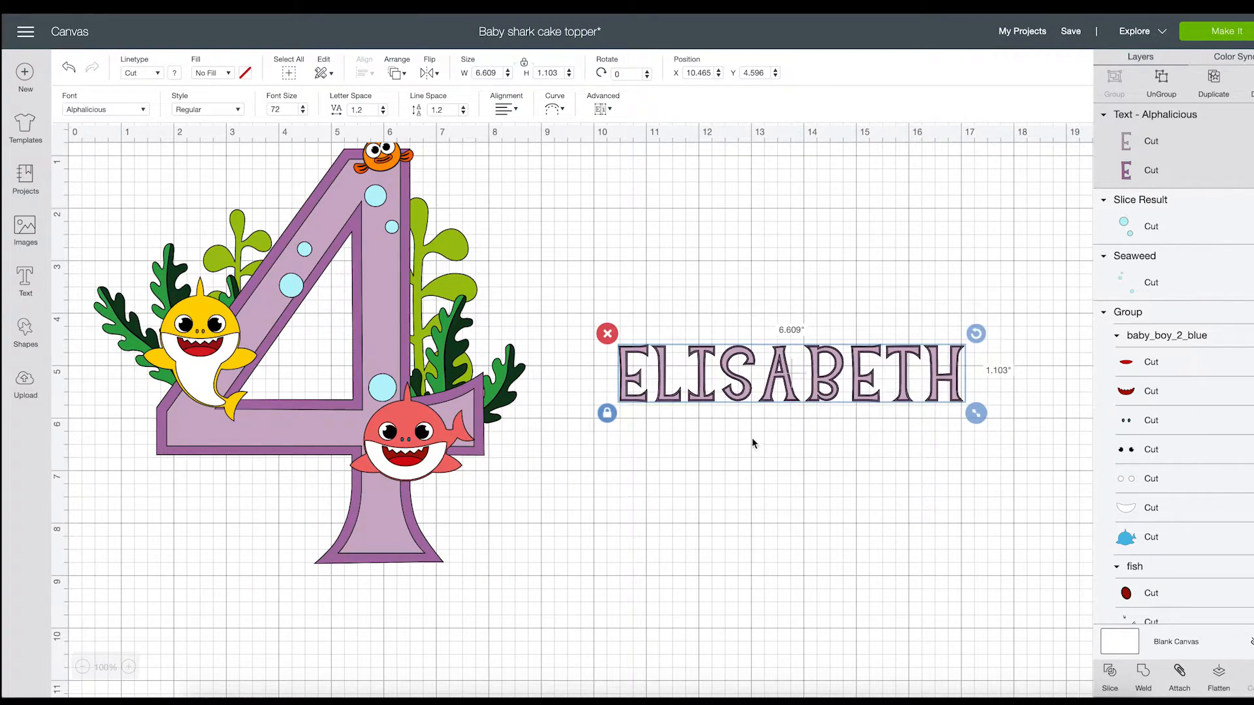
- Change the name's font to Boink Com and enlarge it to about 9.66" wide, beside the foot of the 4
click(104, 109)
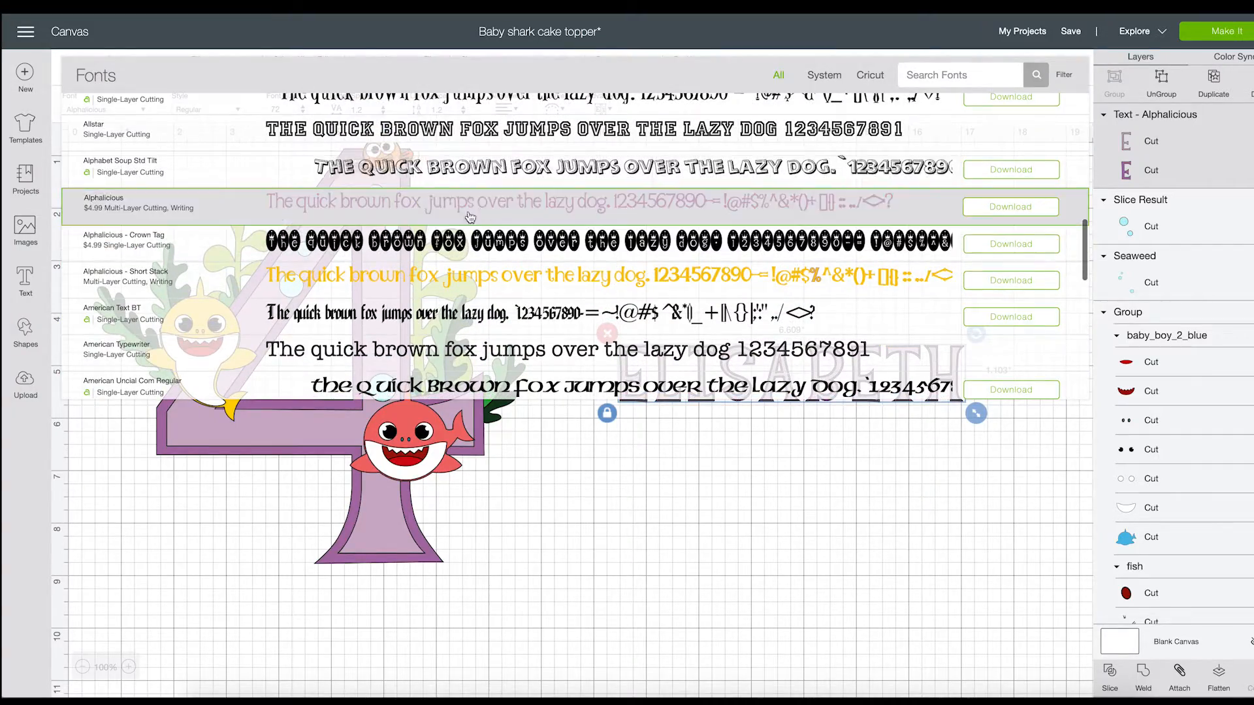
scroll(346, 243, down, 15)
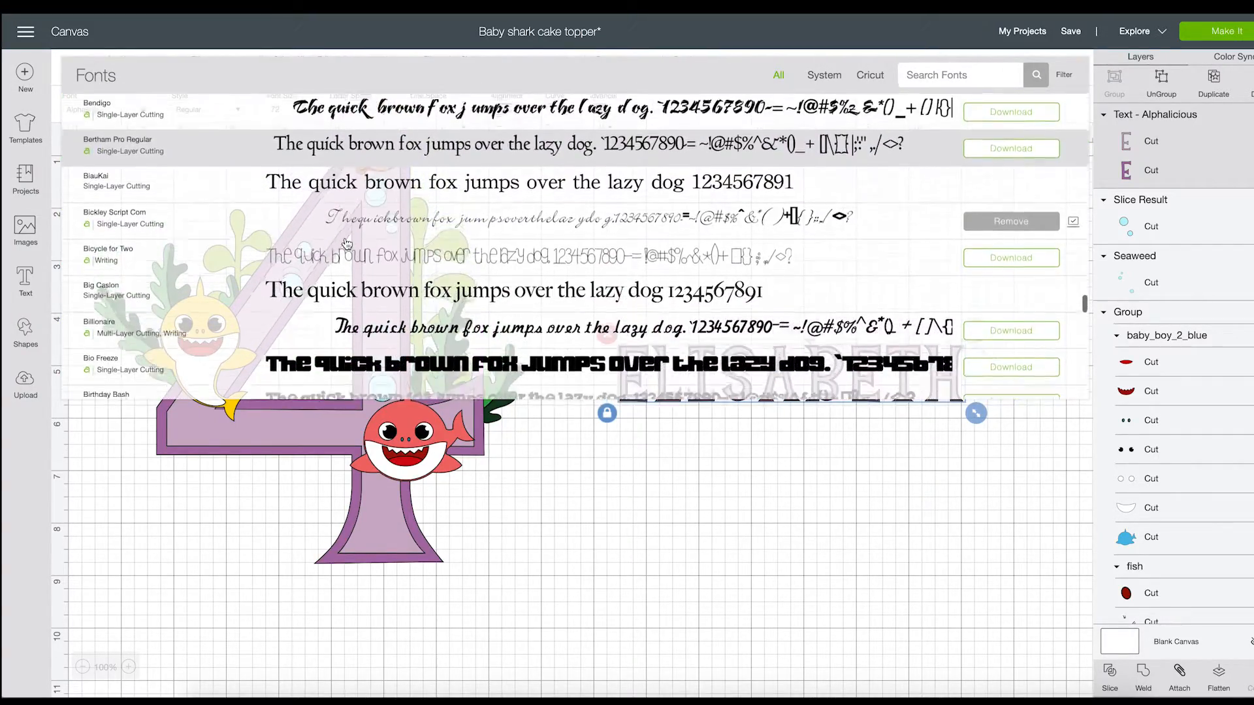
scroll(347, 243, down, 4)
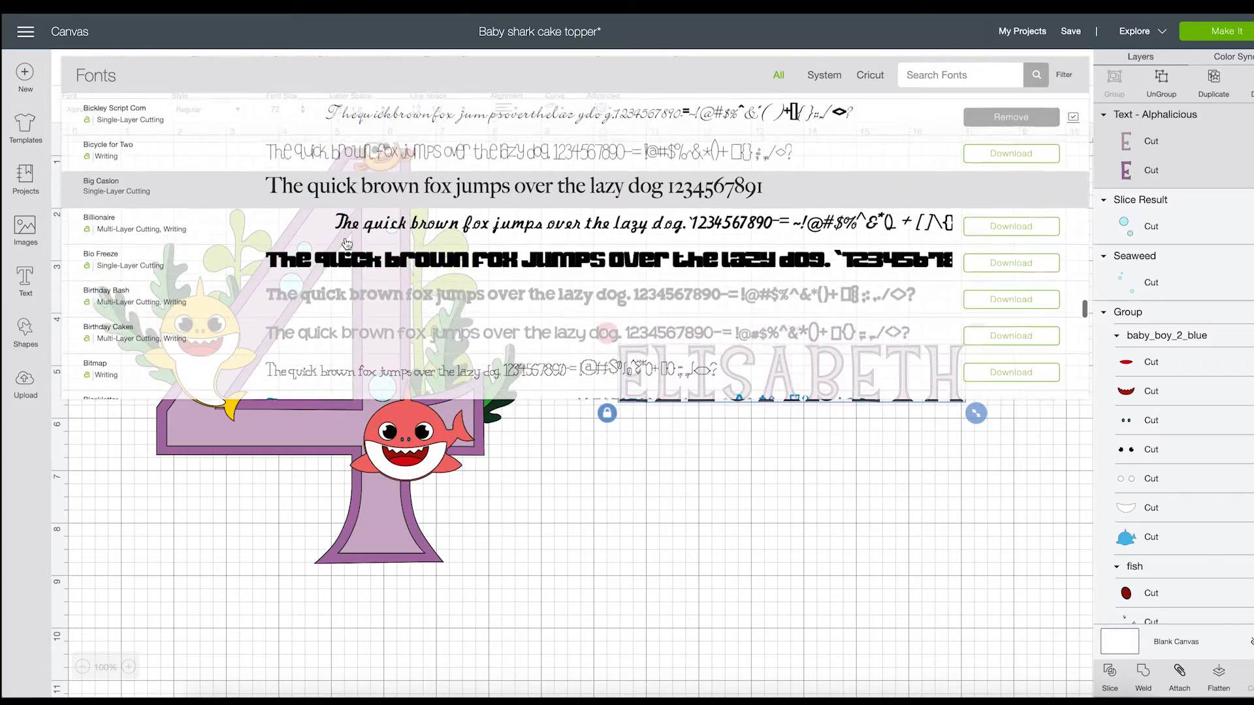
scroll(347, 243, down, 5)
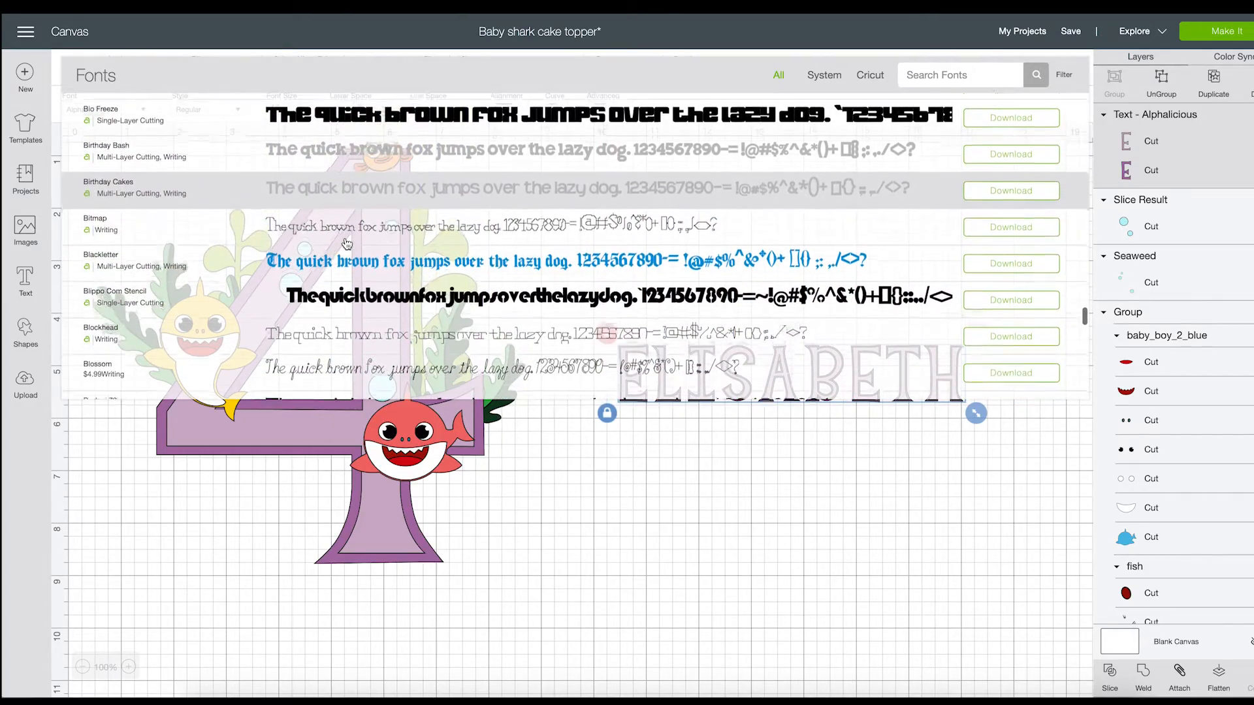
scroll(347, 244, down, 5)
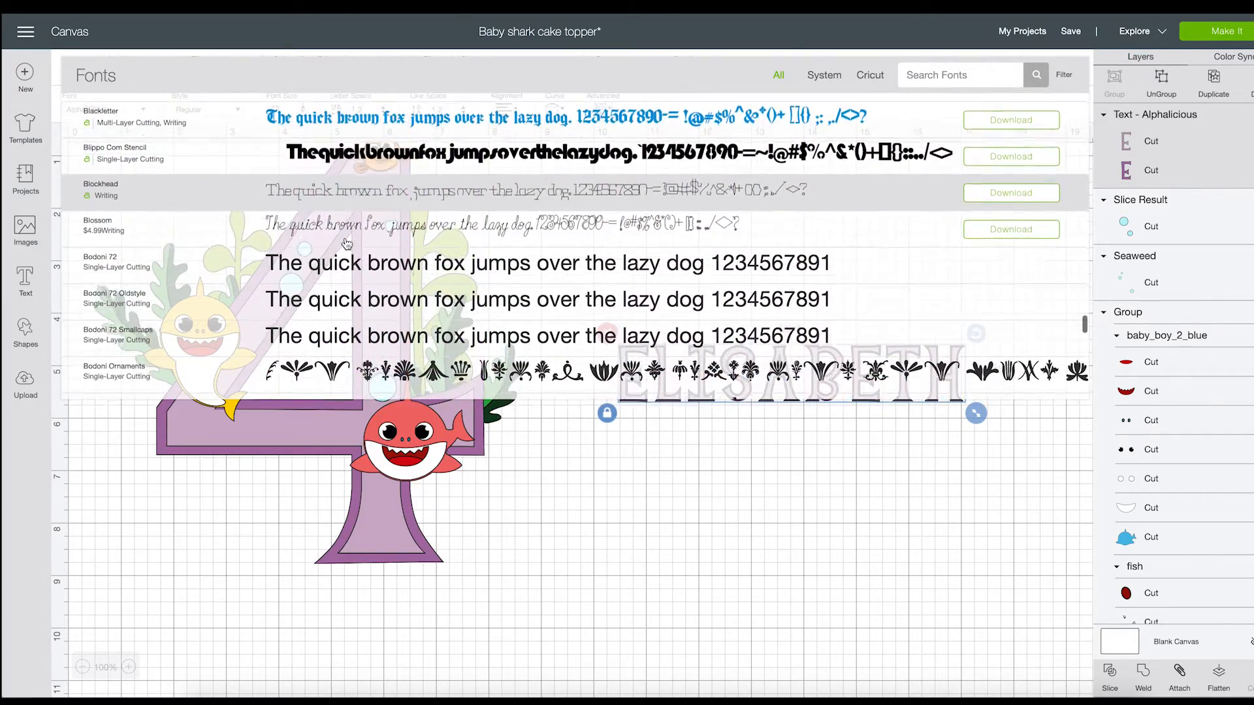
scroll(346, 243, down, 3)
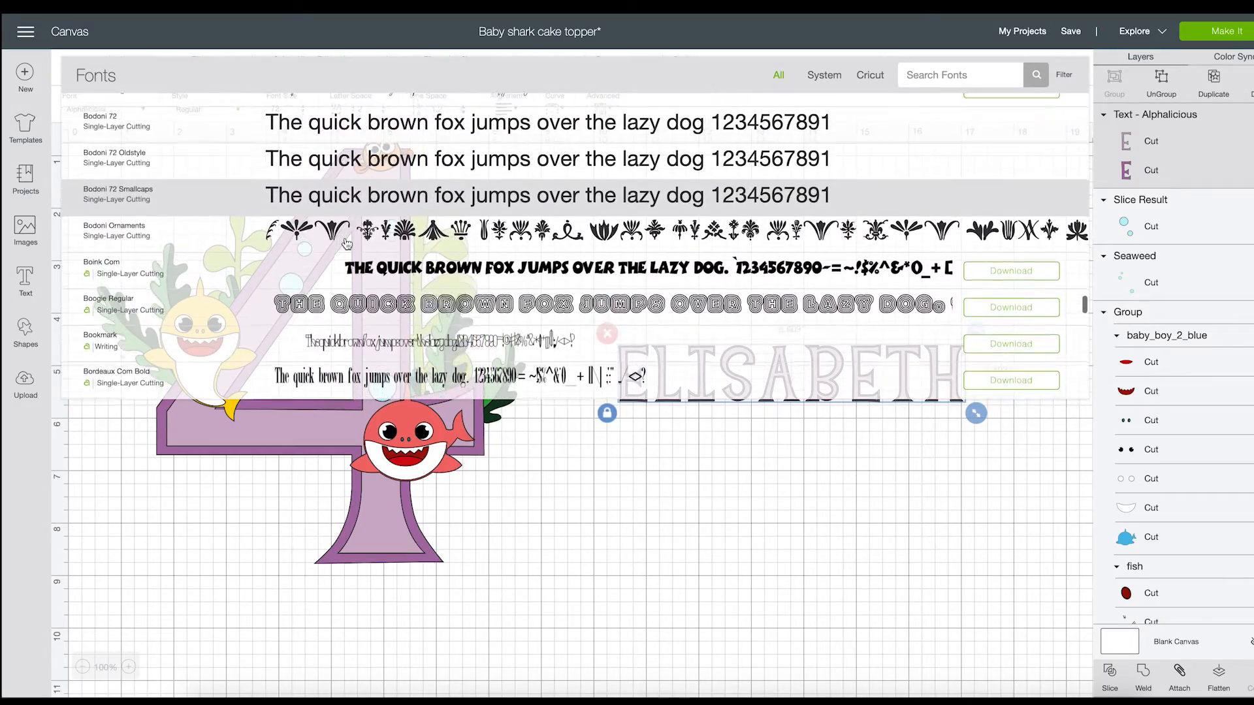
click(347, 243)
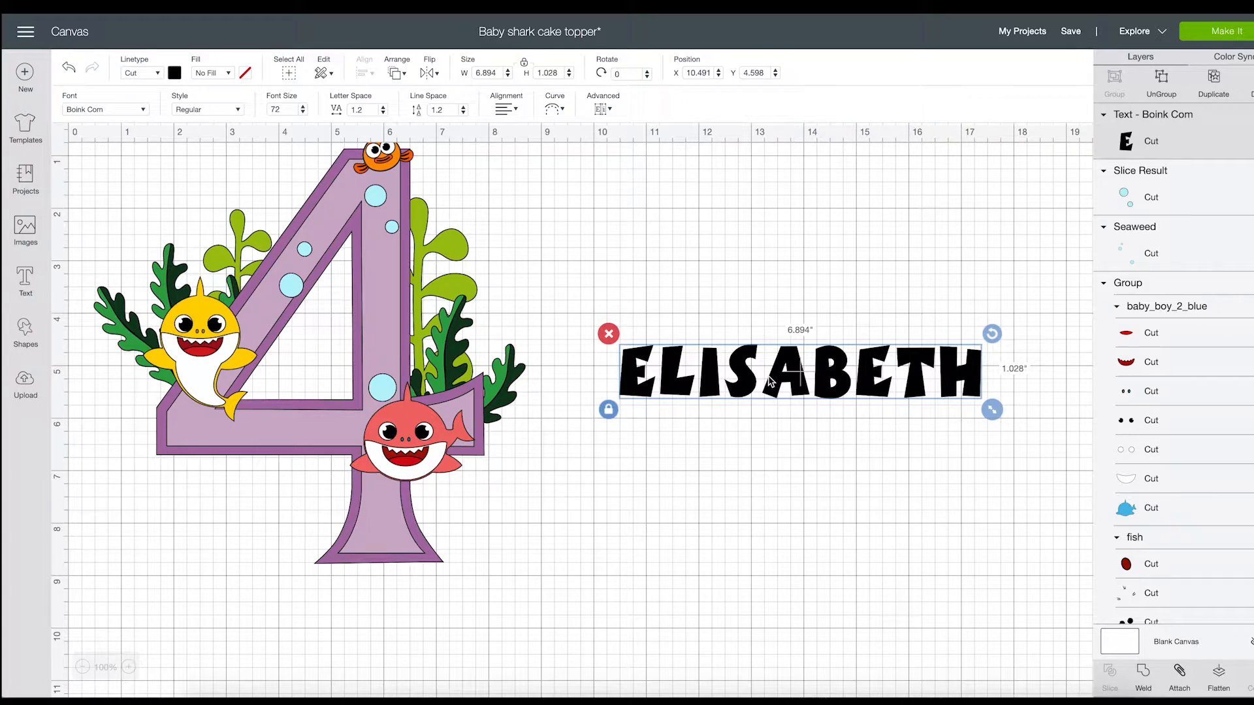
drag(797, 377, 751, 495)
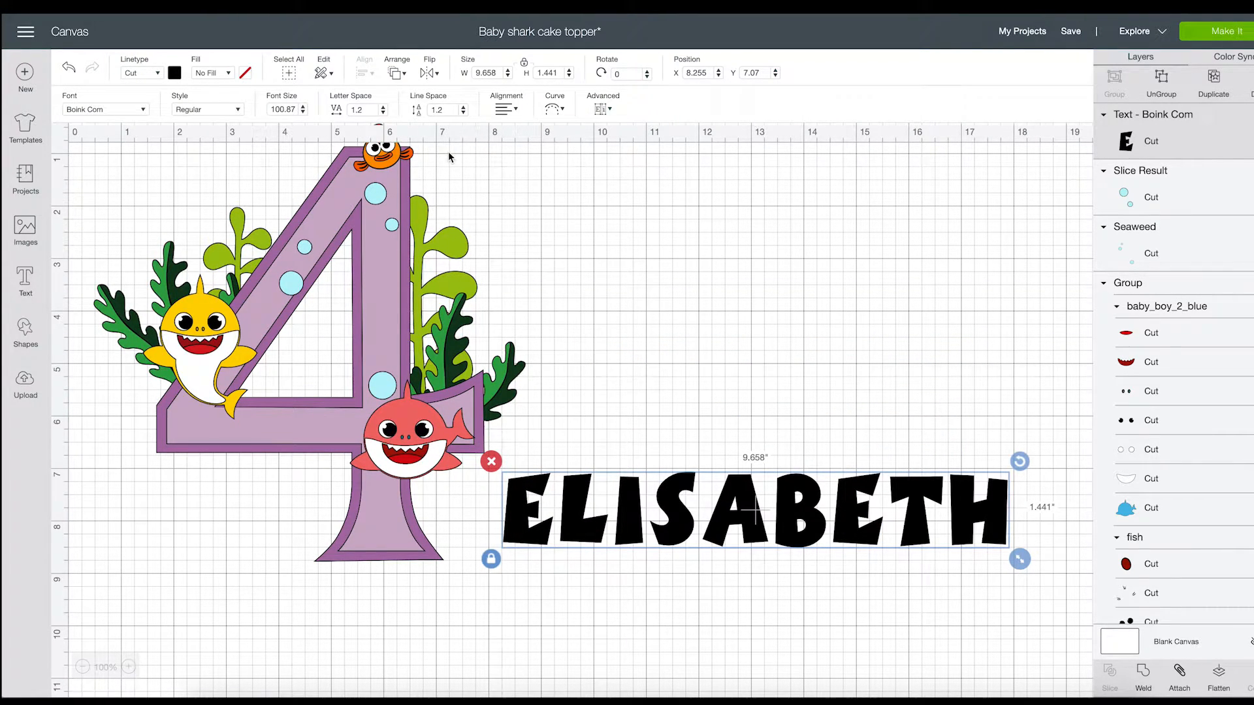
- Reduce the name's letter spacing to -0.2
click(383, 113)
click(383, 113)
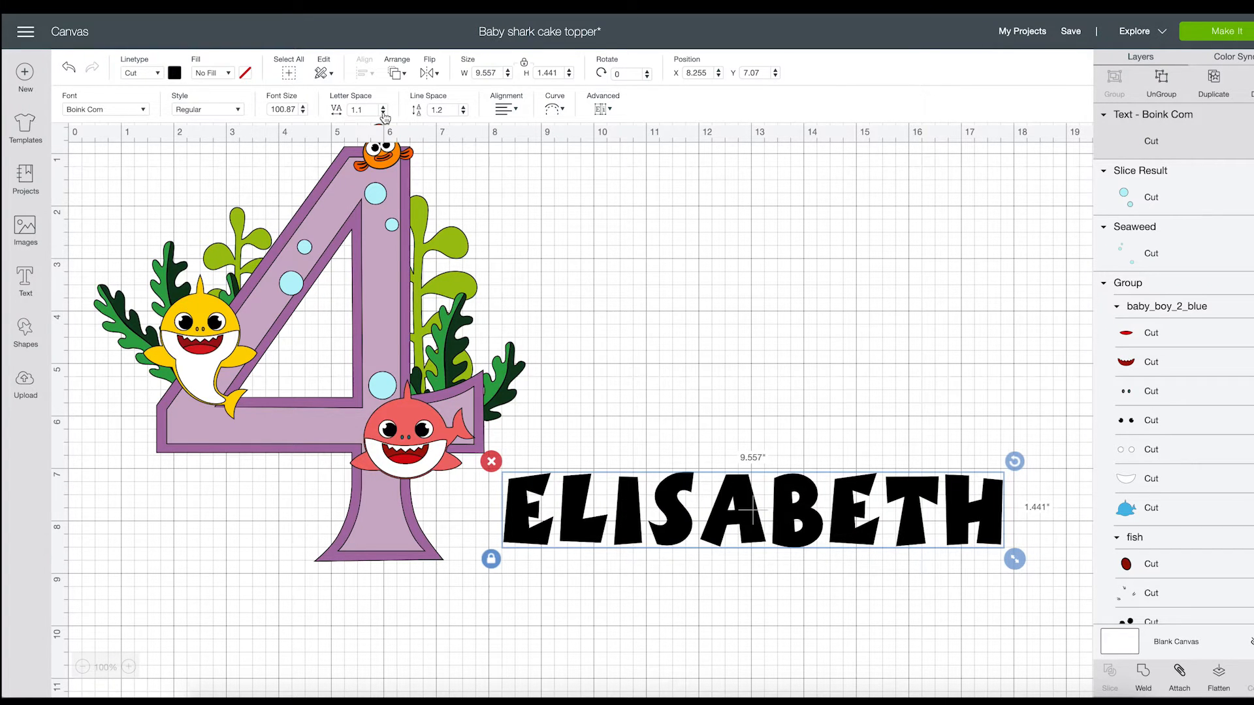
click(383, 114)
click(383, 114)
click(383, 114)
click(382, 113)
click(383, 114)
click(383, 114)
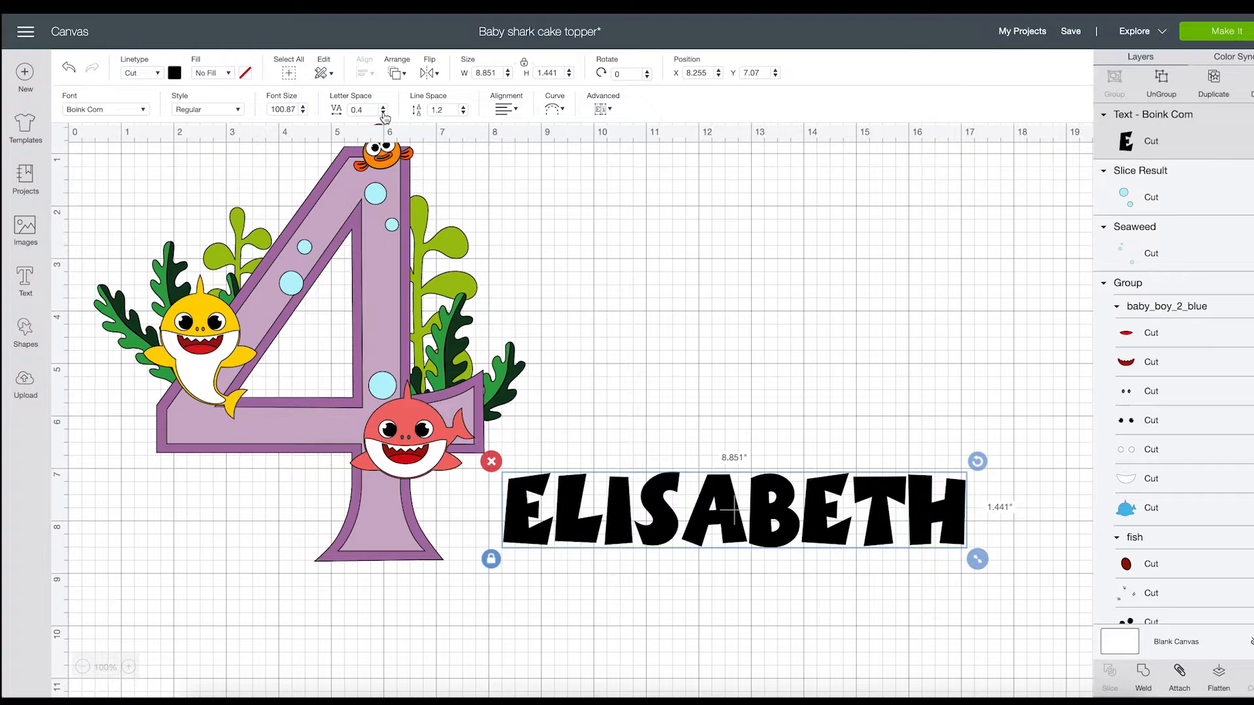
click(383, 114)
click(382, 114)
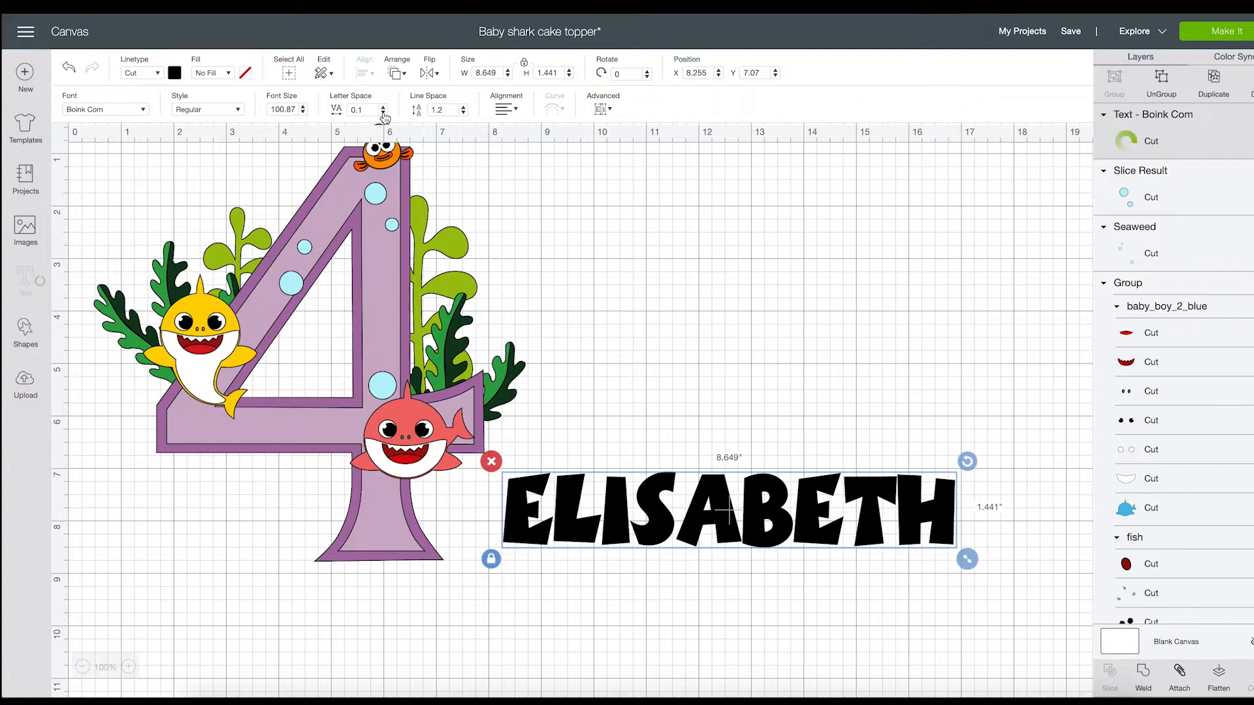
click(382, 113)
click(383, 114)
click(383, 113)
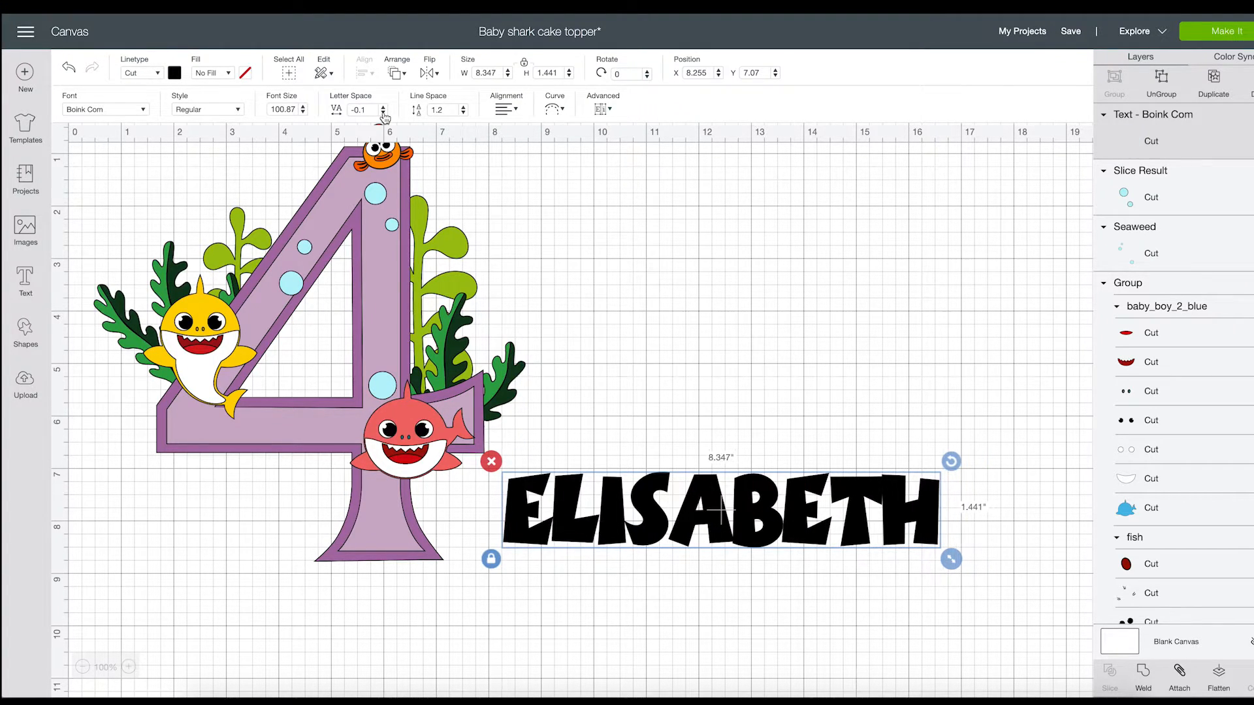
click(383, 114)
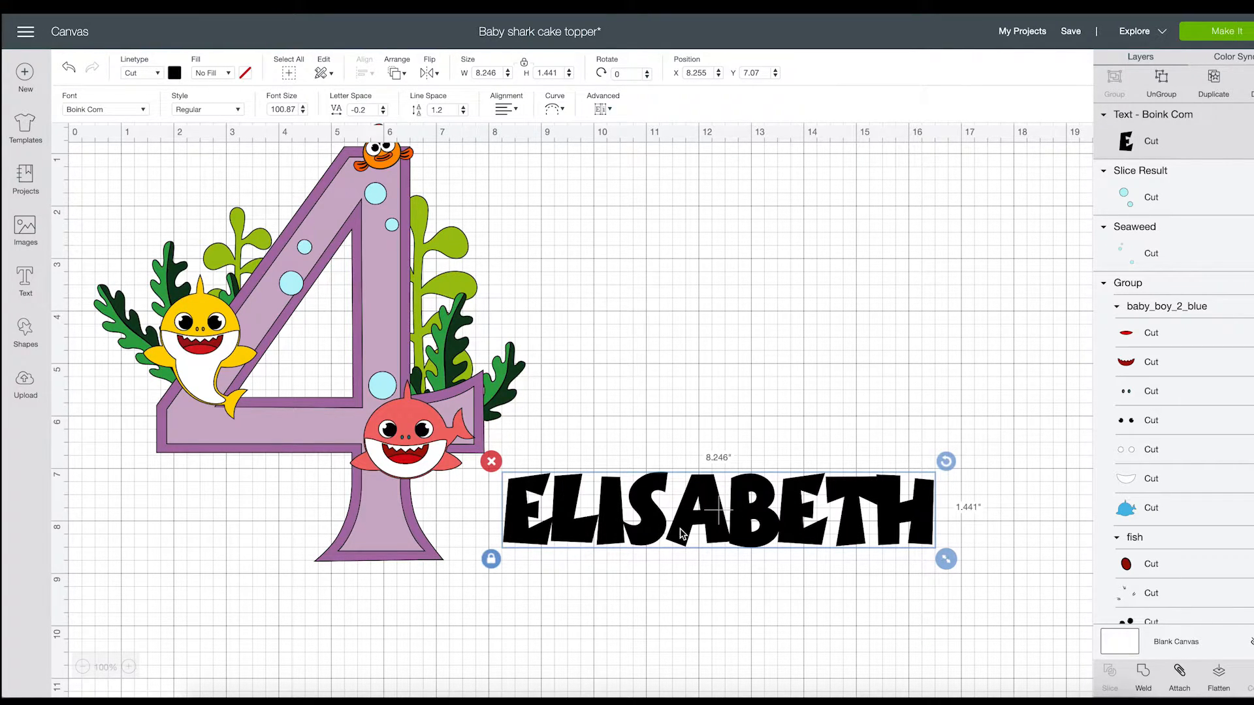
- Ungroup the name into separate letters and shift individual letters closer together so that neighbouring letters overlap
click(1162, 82)
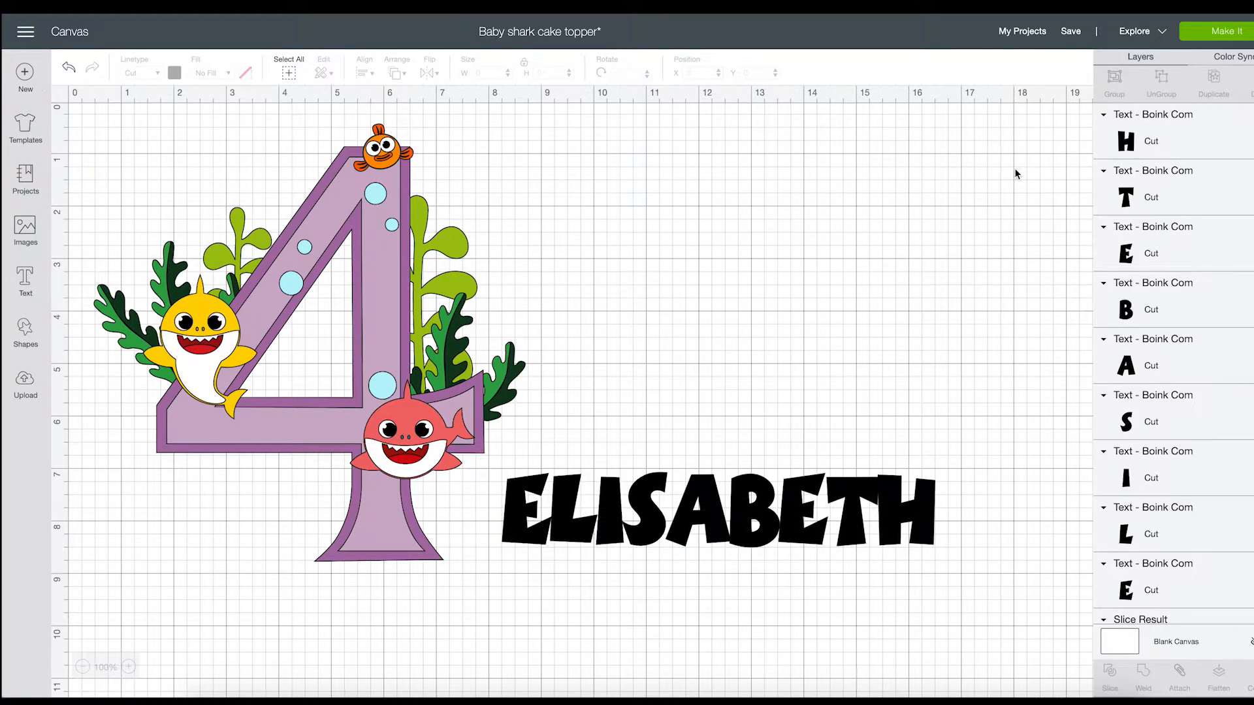
click(650, 503)
drag(647, 502, 647, 502)
click(715, 469)
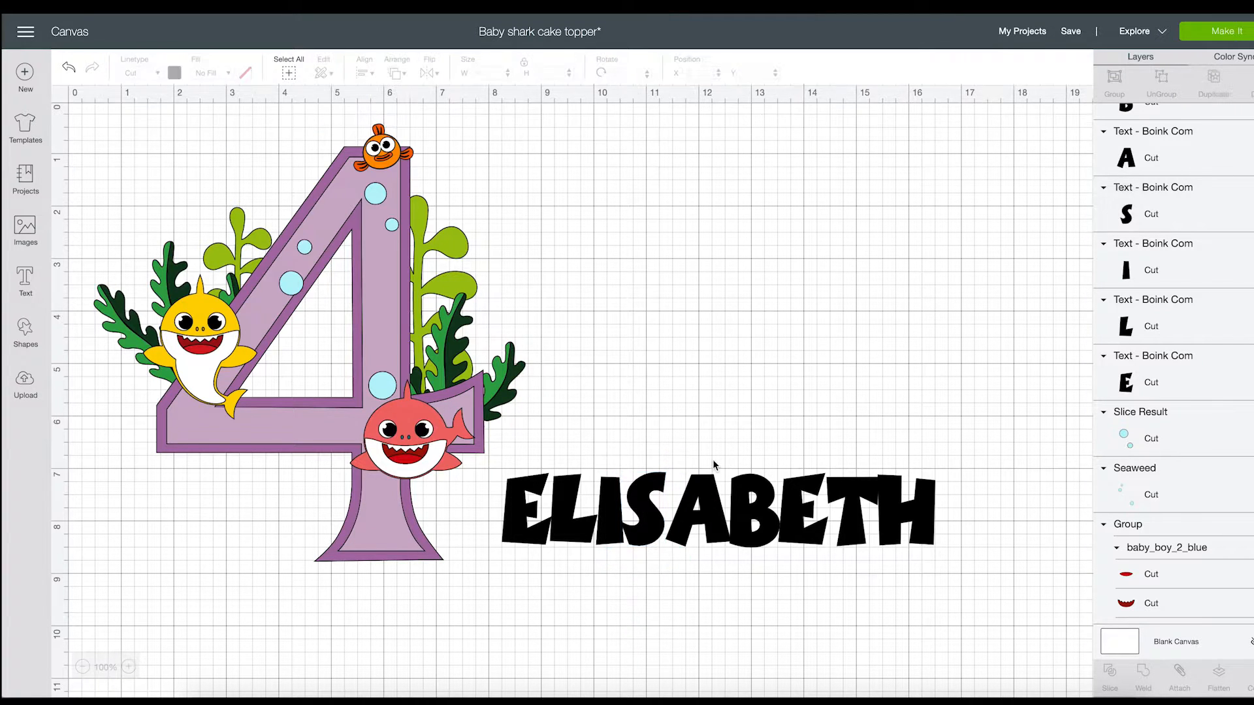
click(702, 497)
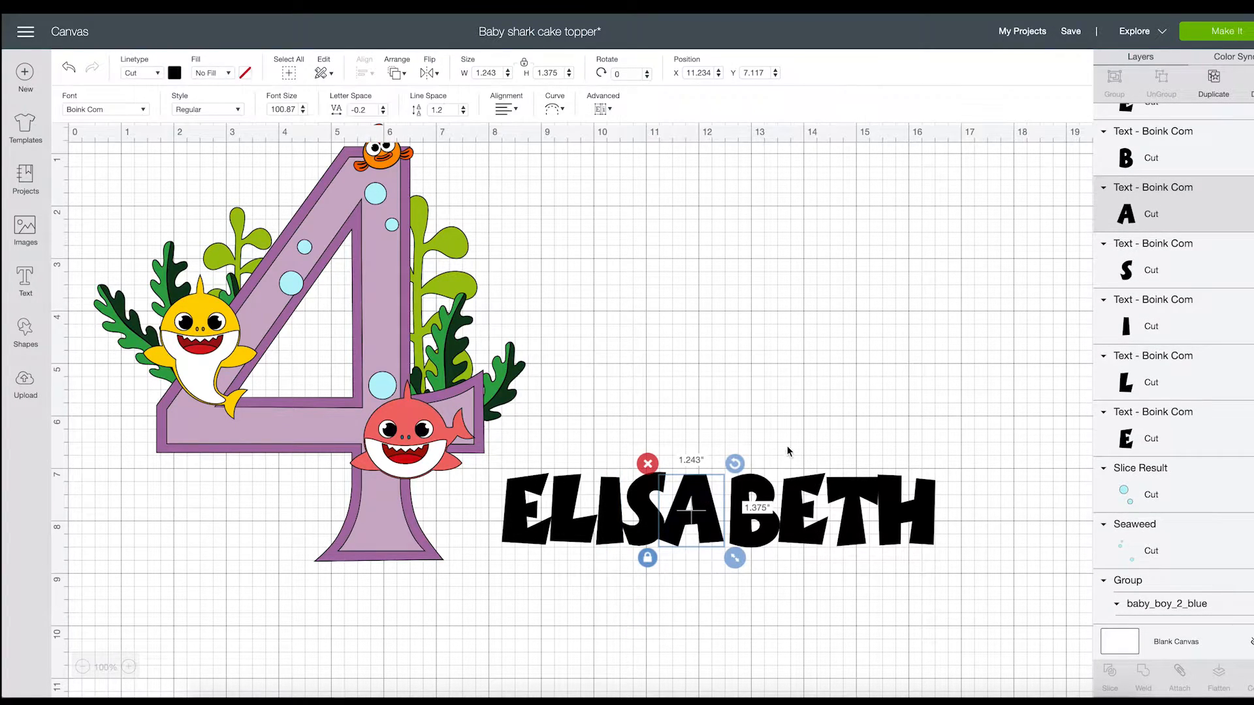
click(789, 452)
click(758, 494)
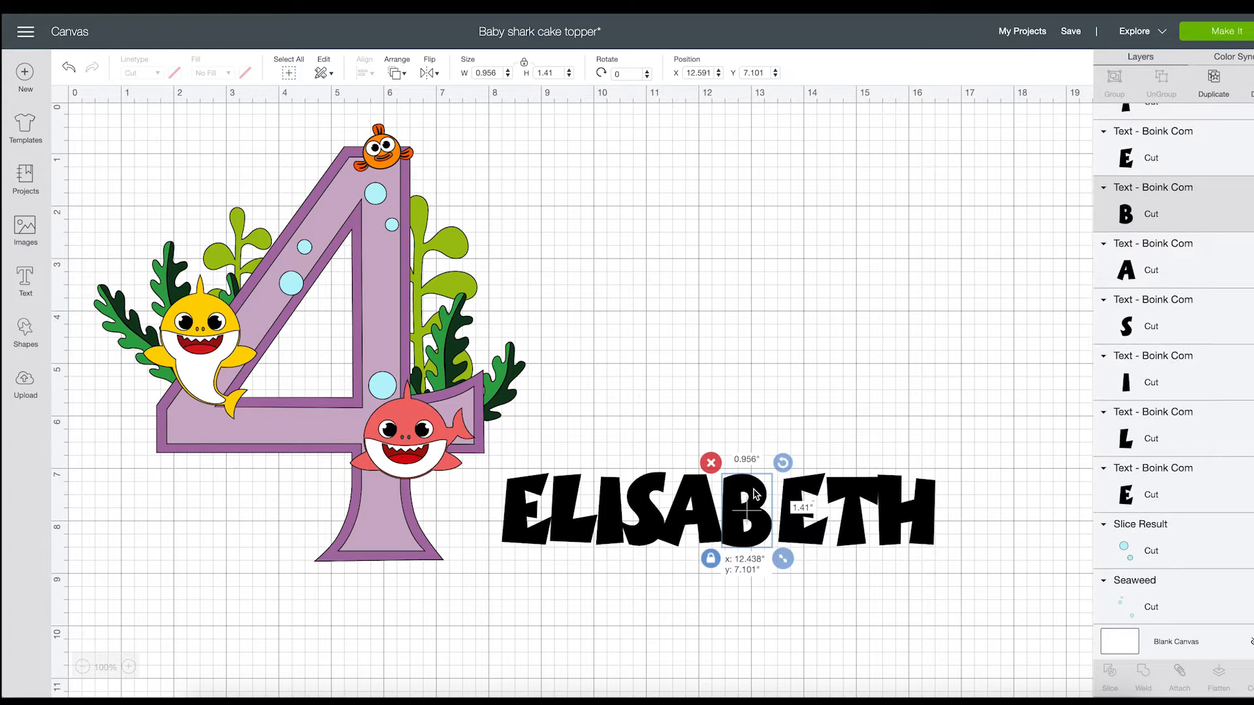
click(797, 490)
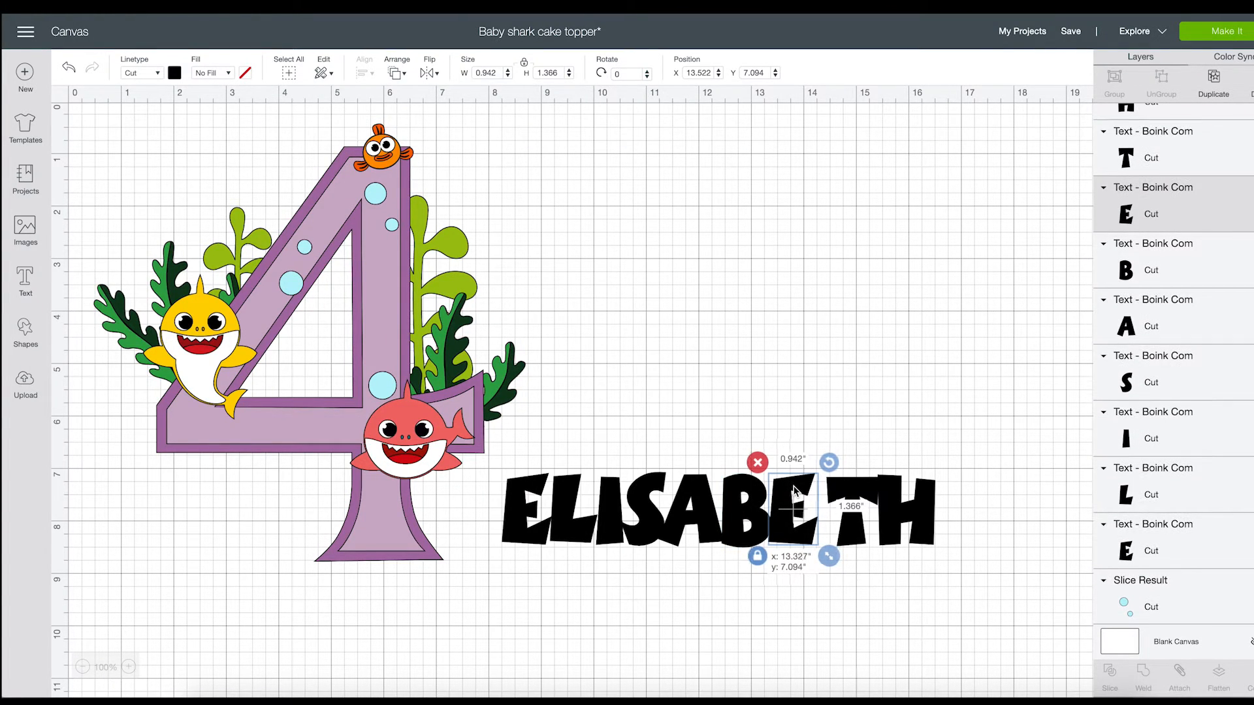
click(856, 493)
drag(853, 491, 852, 492)
drag(928, 496, 913, 495)
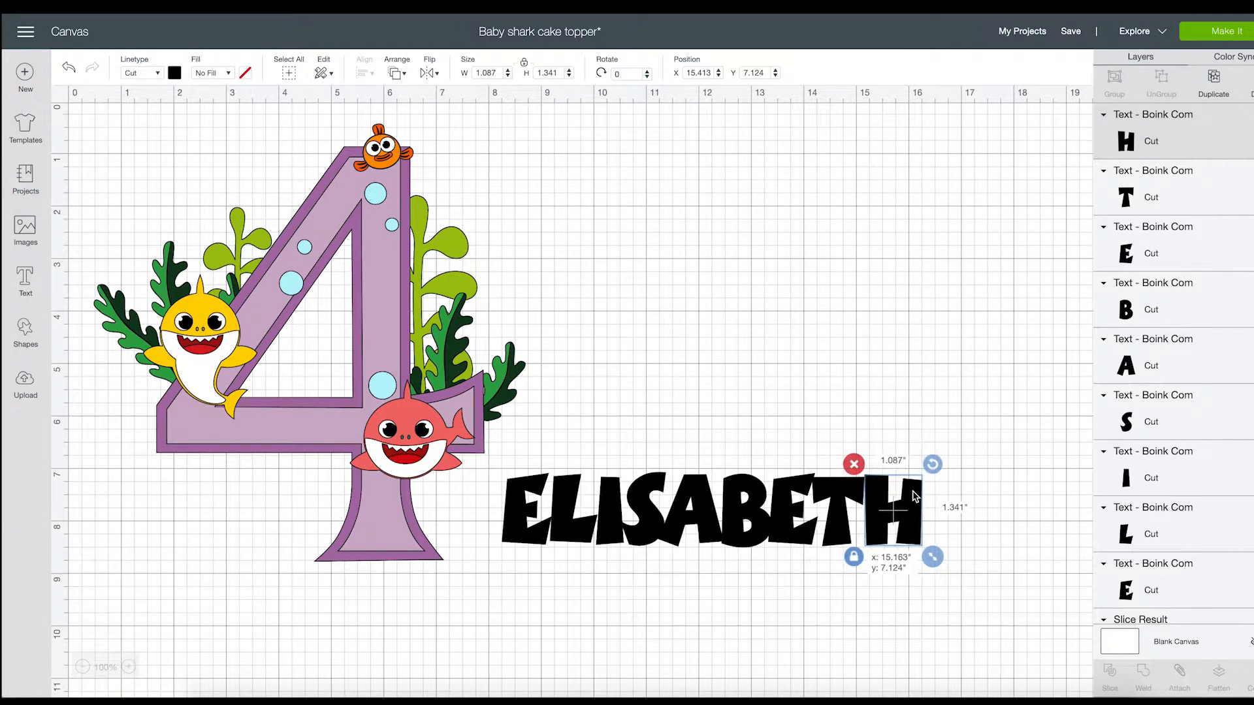
click(961, 484)
- Weld all the letters of the name into one shape and move it up to about X 8.34, Y 6.49
drag(946, 574, 486, 488)
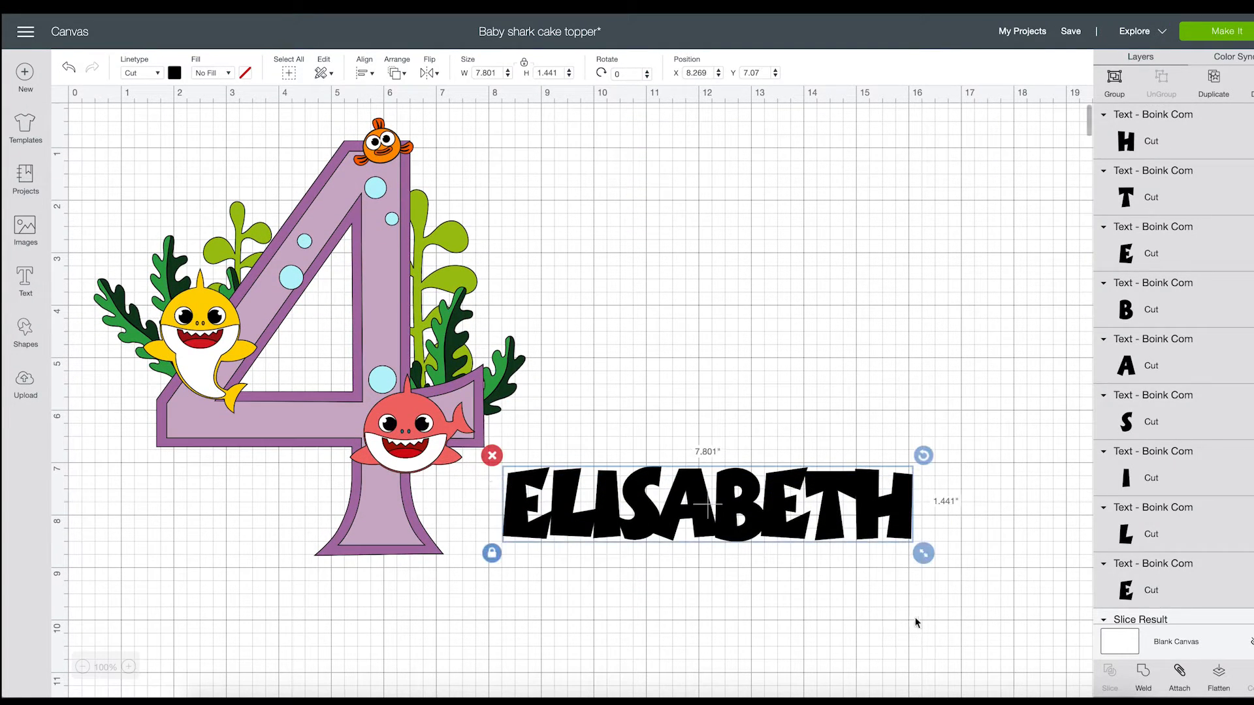
click(1142, 675)
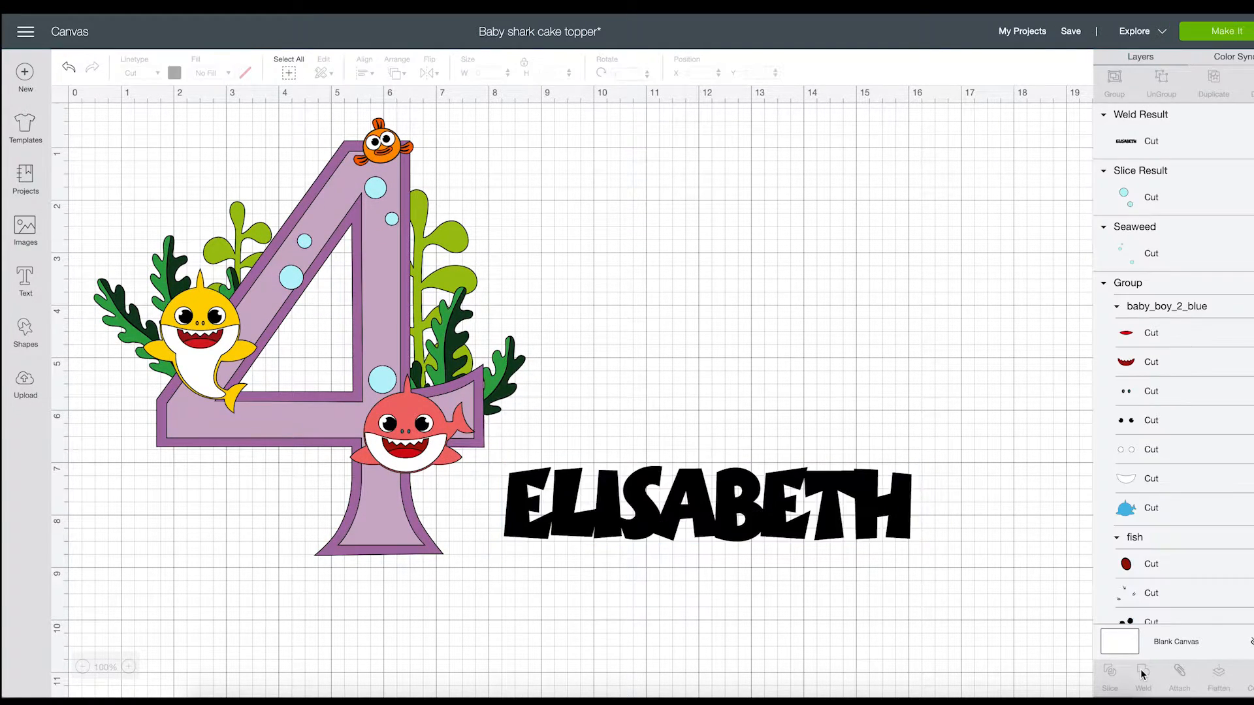
mouse_move(736, 497)
mouse_down()
mouse_move(791, 527)
mouse_move(731, 477)
mouse_up()
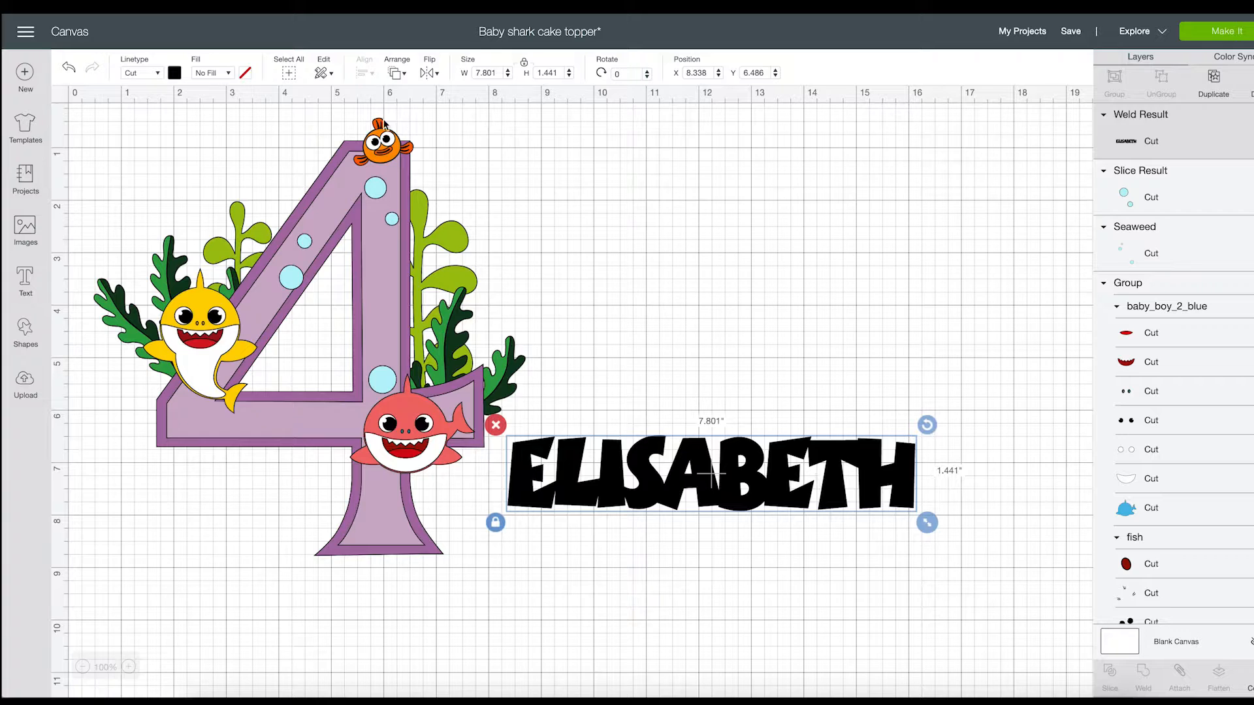
- Recolour the welded name salmon pink from the material colors and duplicate it
click(175, 73)
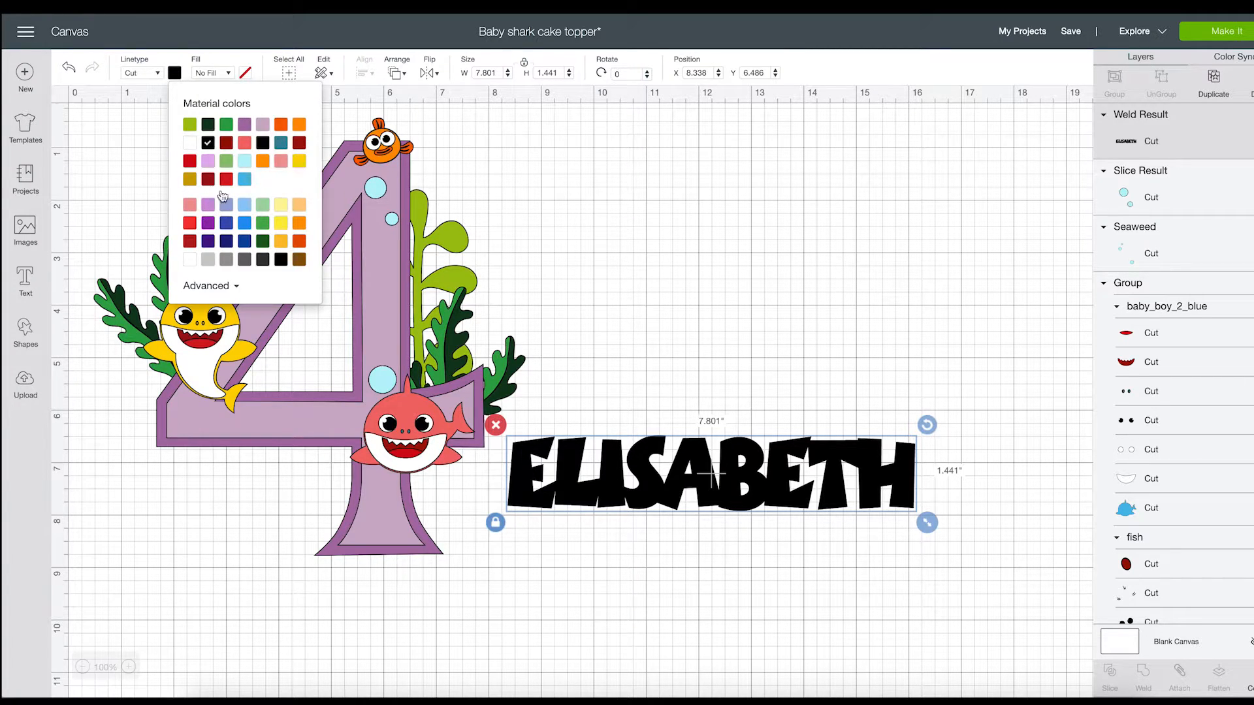
click(281, 161)
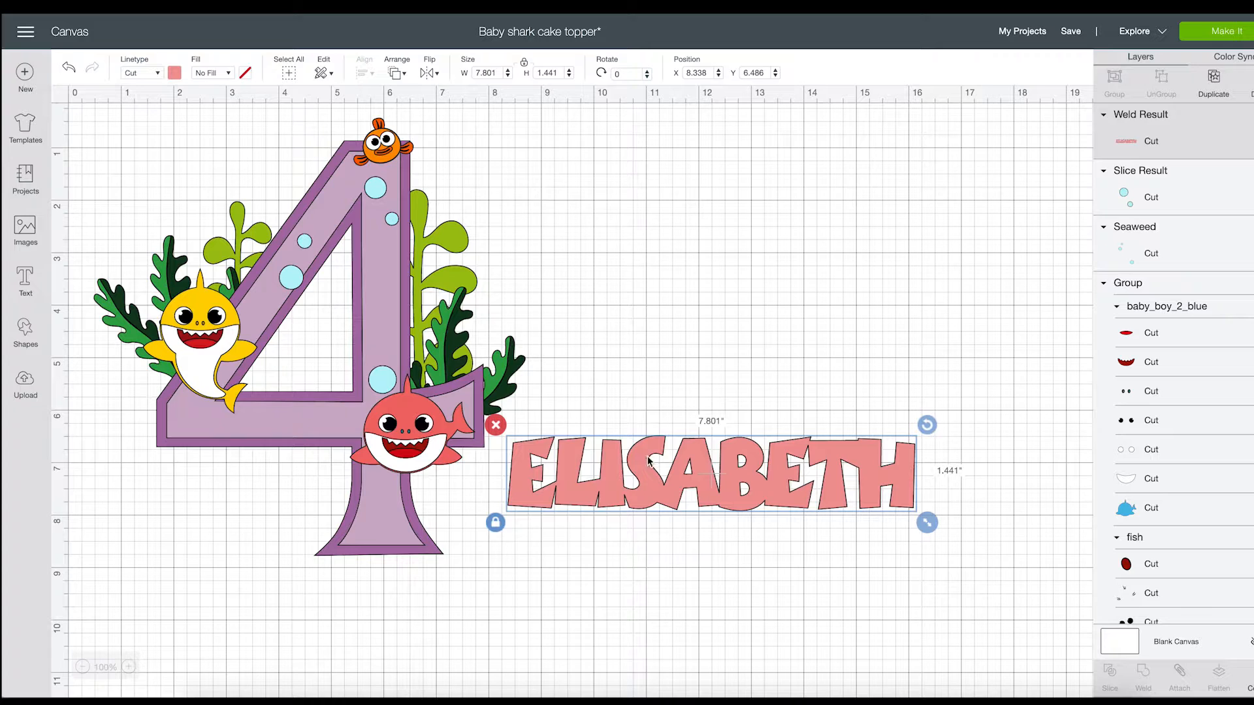
click(1204, 94)
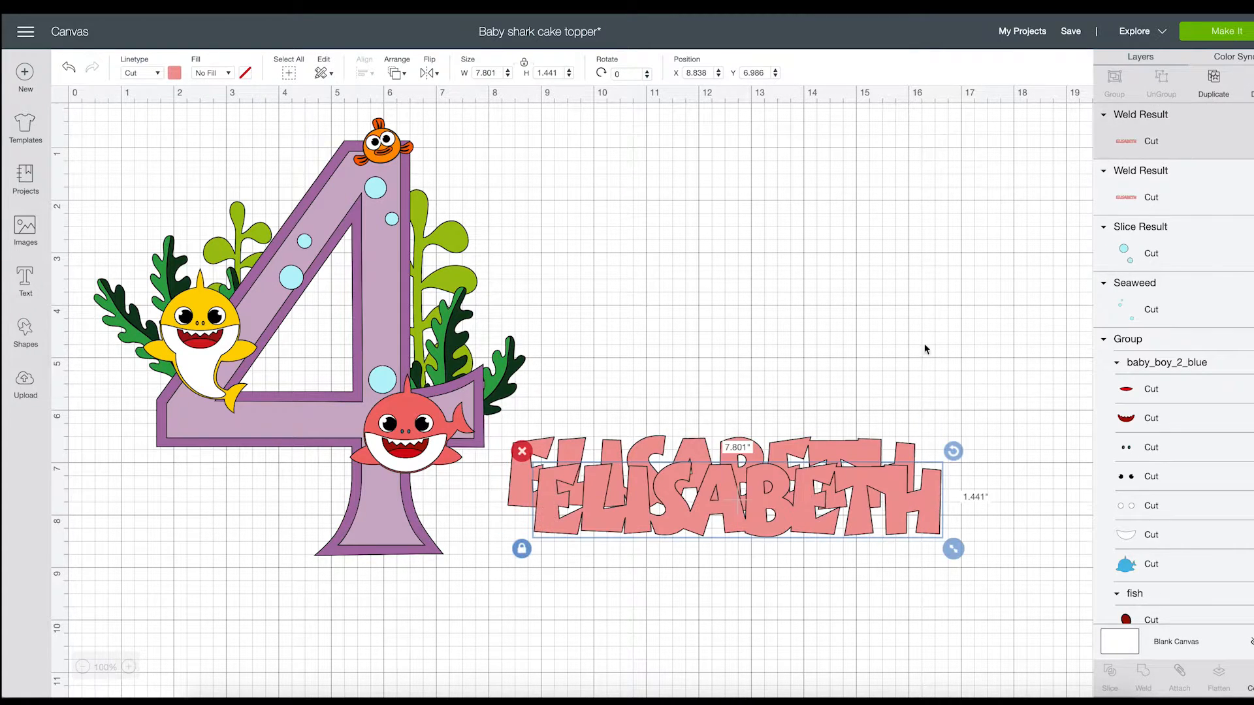
- Recolour the duplicated name bright red and place it over the pink original at about X 8.199, Y 6.25
drag(841, 486, 830, 436)
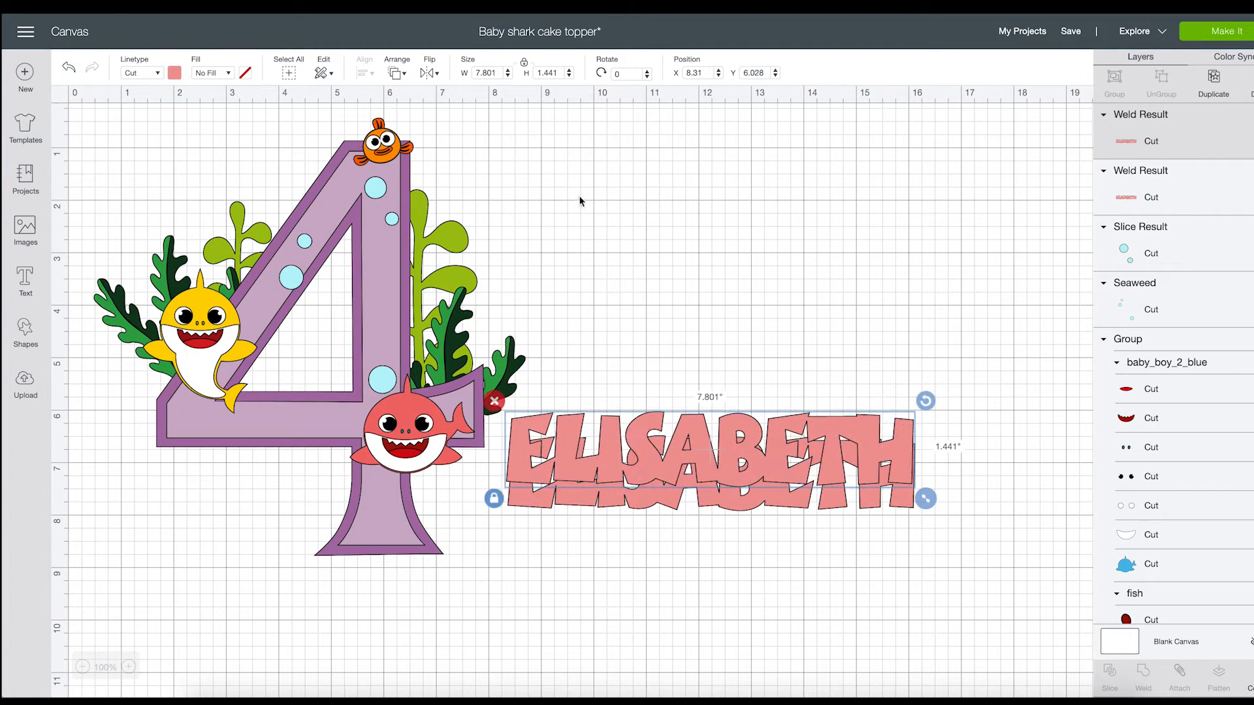
click(175, 73)
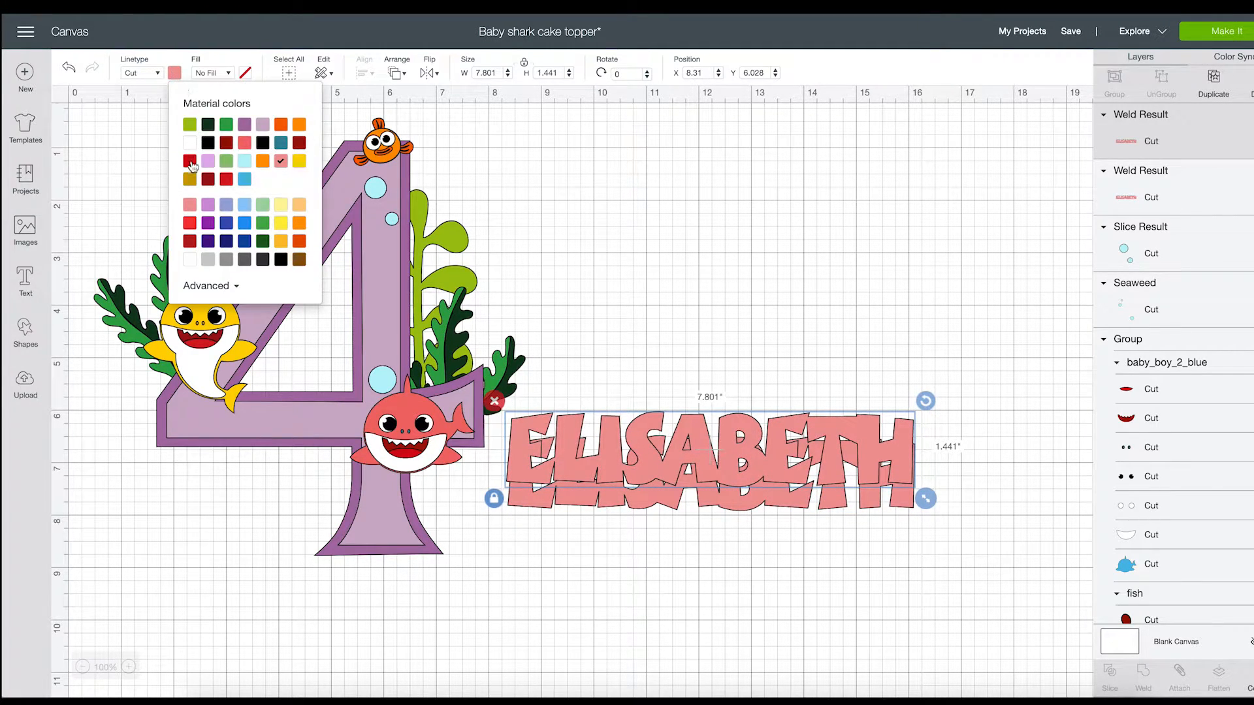
click(190, 224)
drag(705, 455, 700, 468)
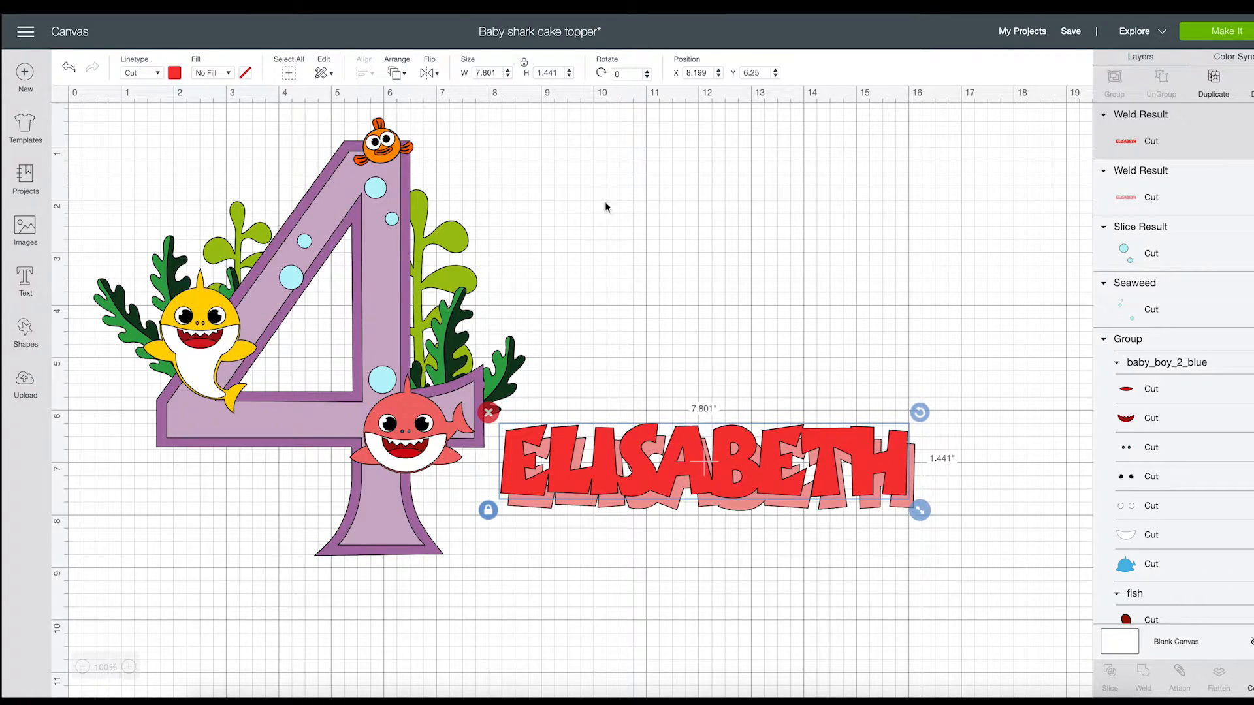
- Send the red name to the back and move the pink name over it to about X 8.241, Y 6.375
click(394, 73)
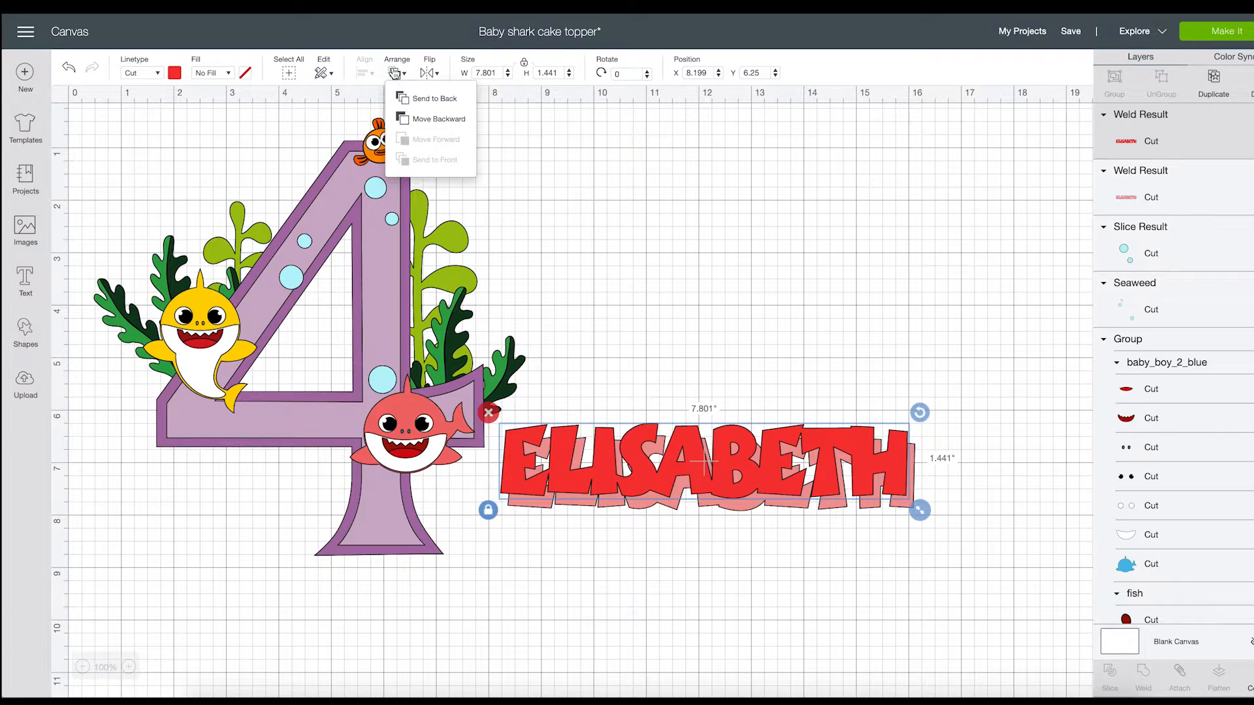
click(416, 99)
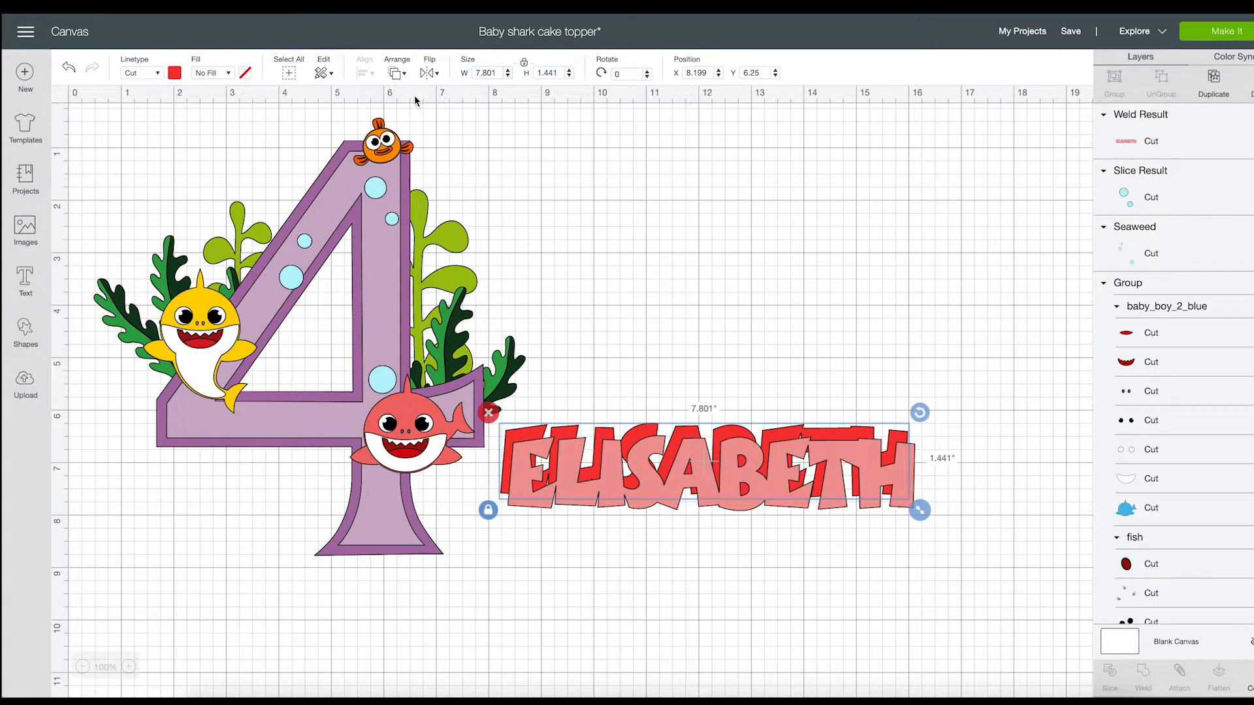
drag(745, 466, 741, 463)
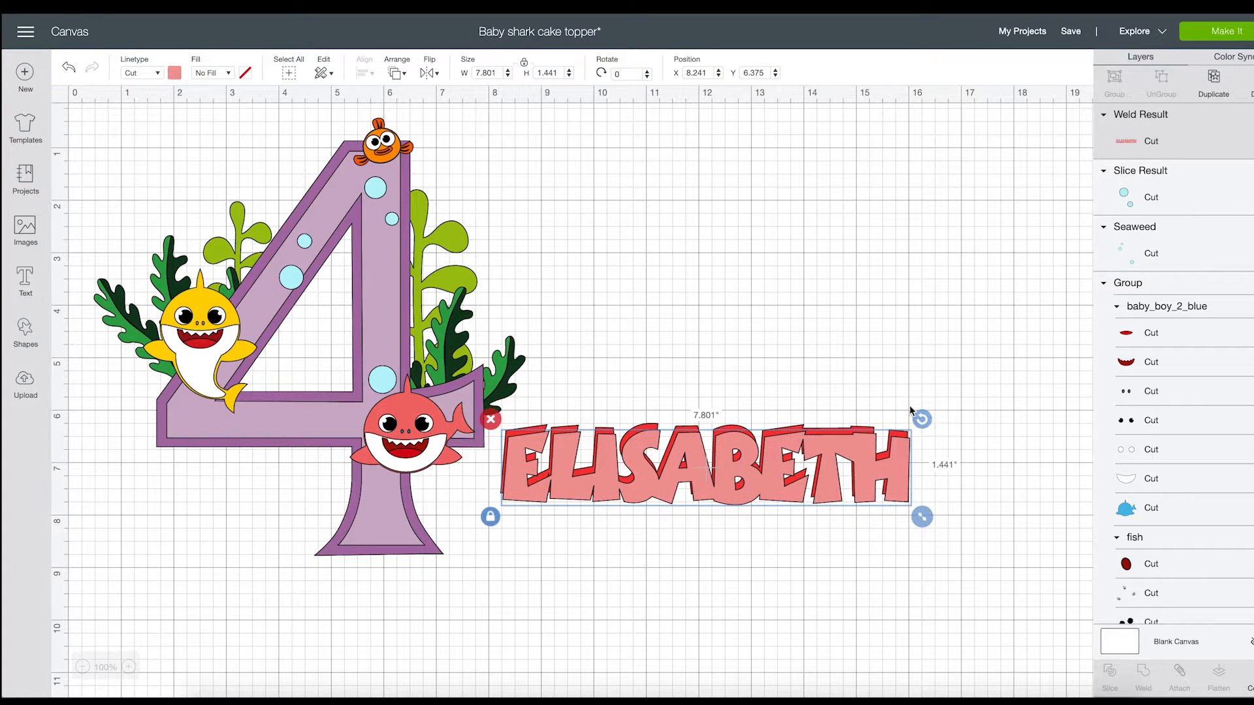
- Enlarge the red backing name to about 8.315 in wide and centre the pink name over it
click(855, 425)
click(864, 429)
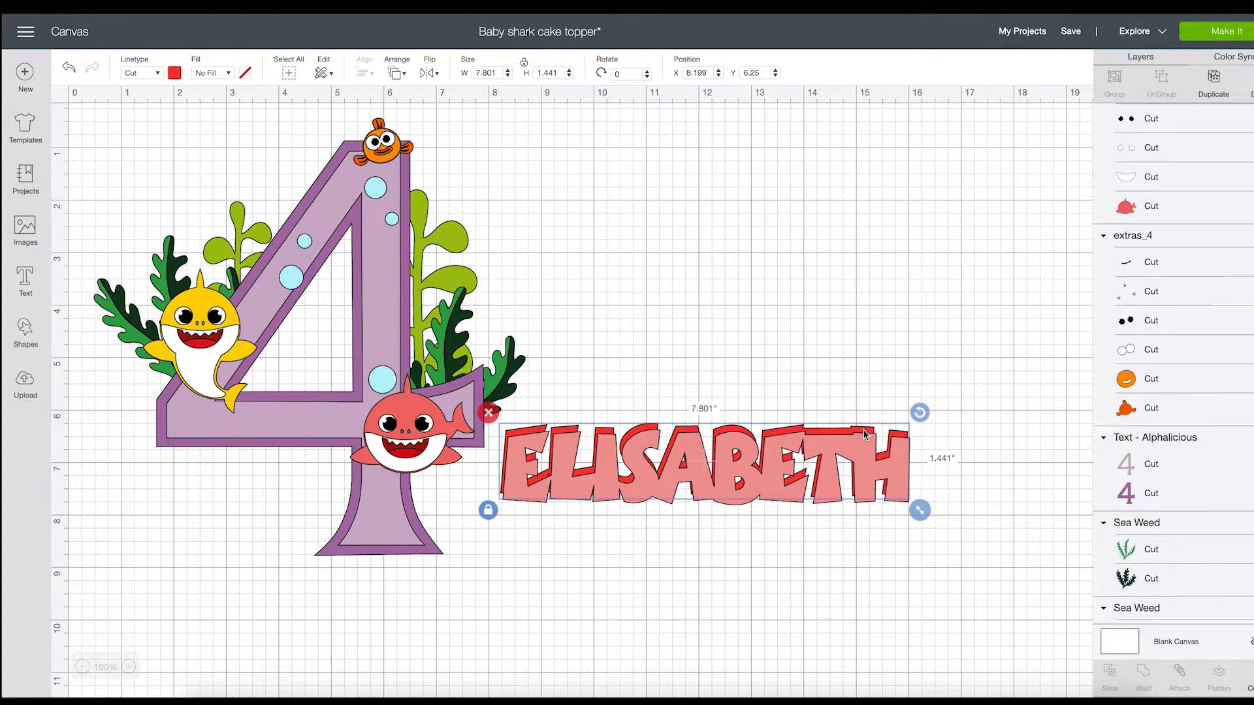
scroll(874, 471, up, 1)
drag(915, 523, 941, 520)
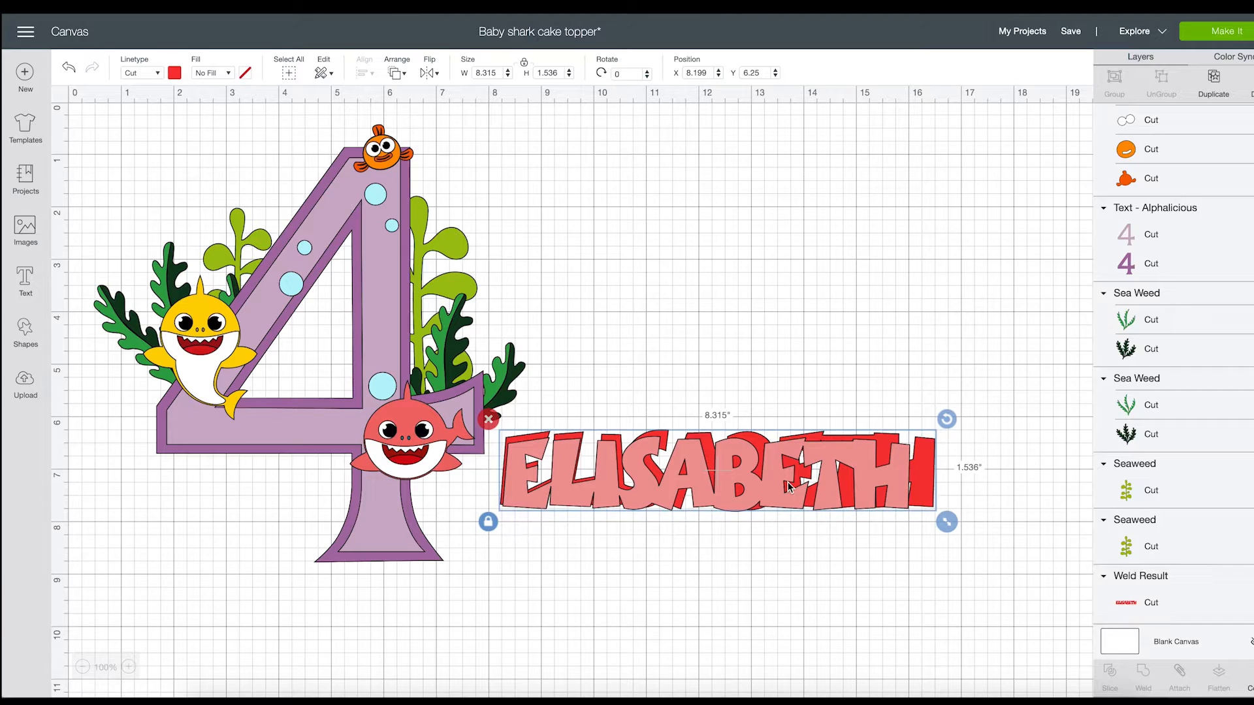
click(800, 485)
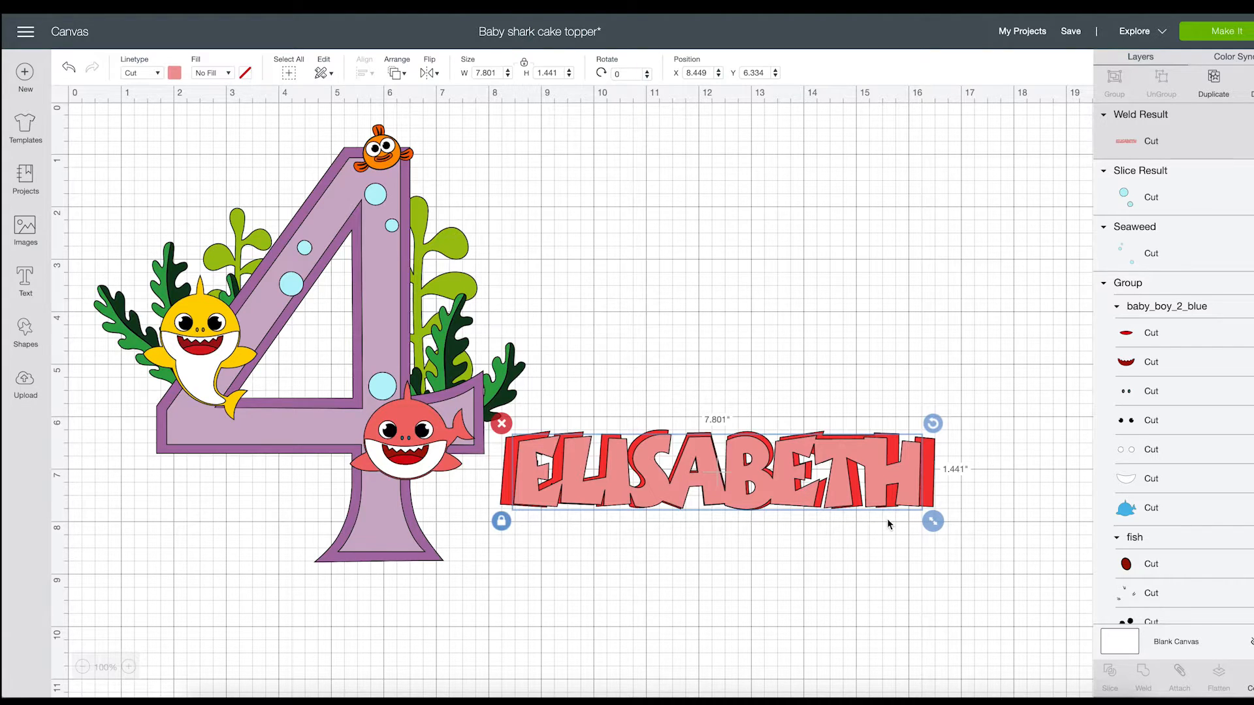
scroll(888, 525, up, 1)
- Unlock the red name's proportions and stretch it to about 8.01 by 1.605 in as an even border around the pink name
click(931, 494)
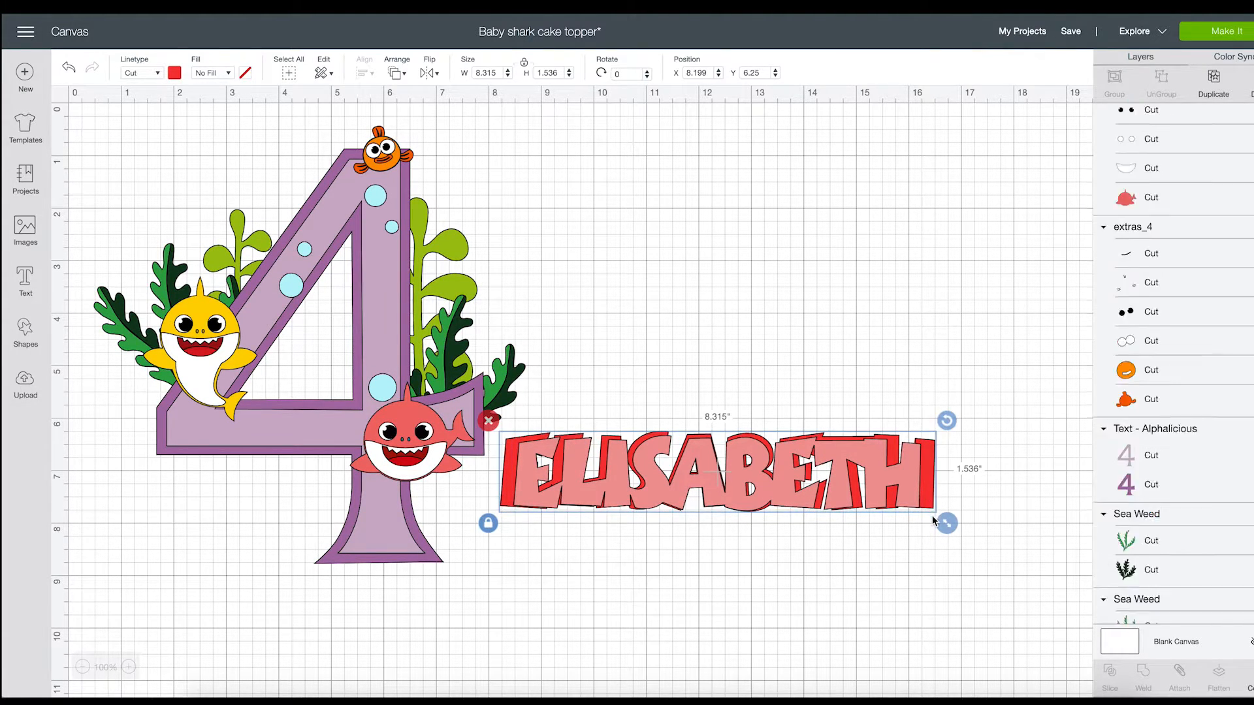
scroll(489, 524, down, 1)
click(489, 523)
drag(946, 523, 945, 527)
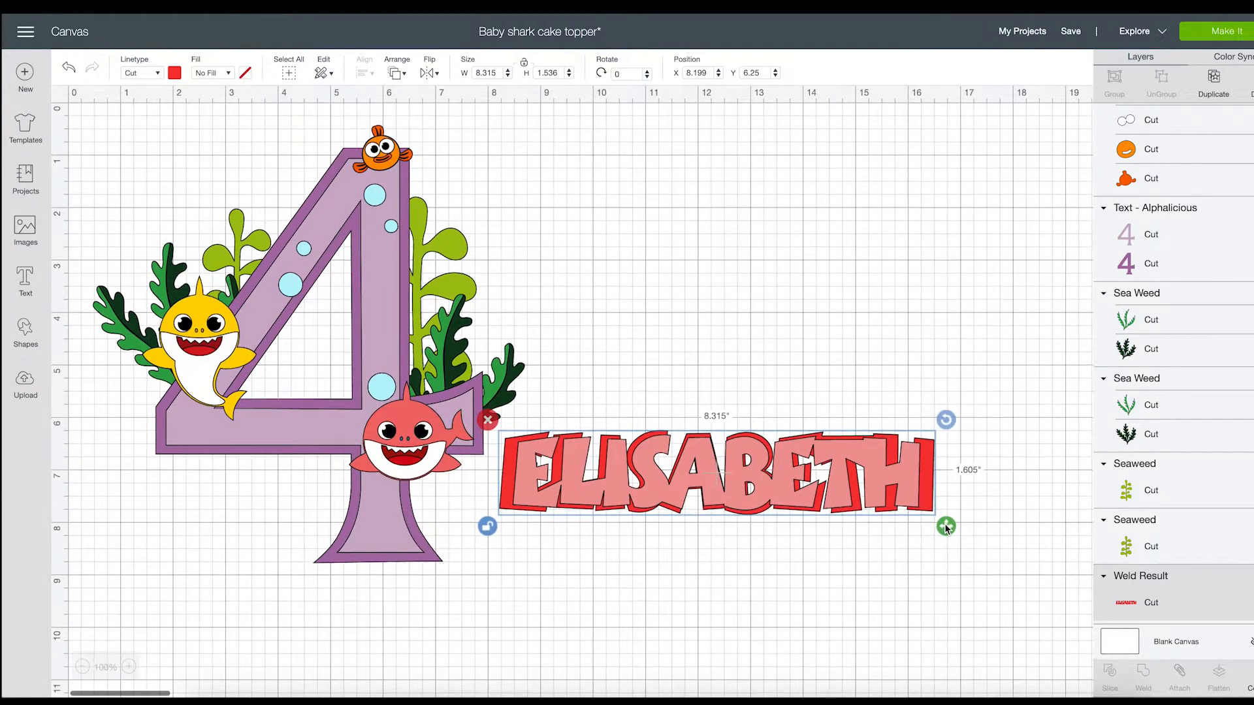
drag(926, 477, 928, 476)
drag(946, 525, 928, 501)
click(1003, 483)
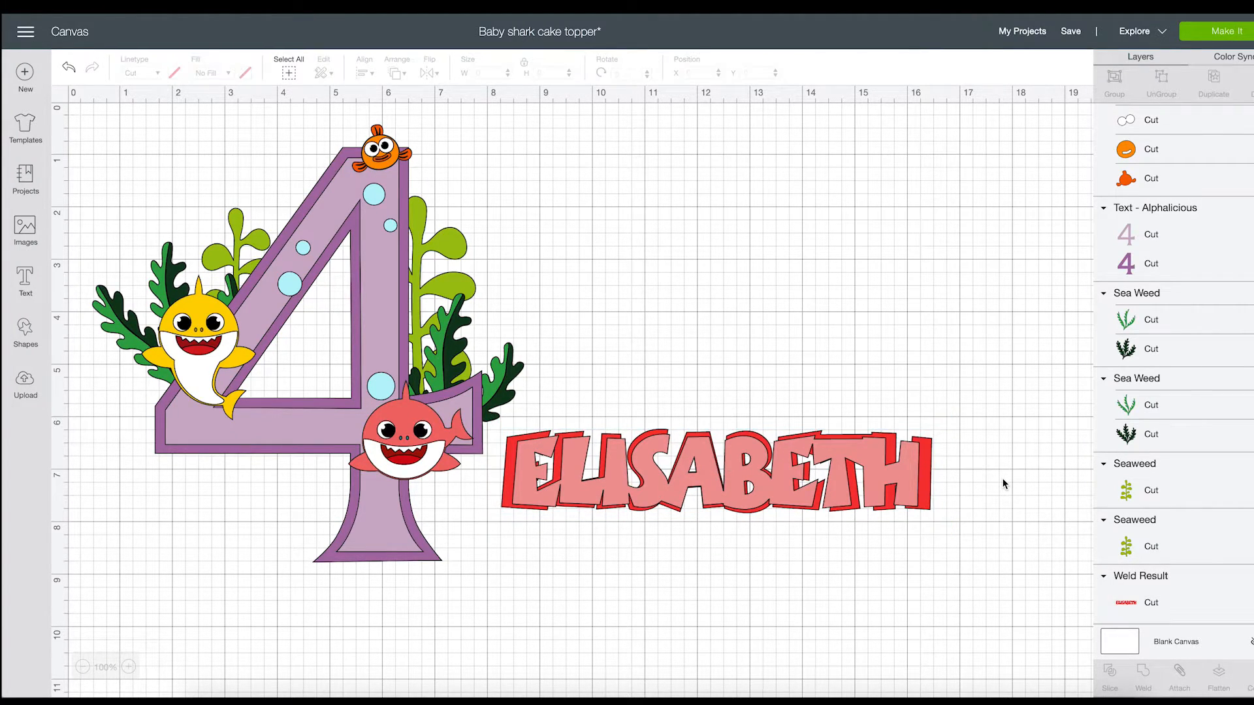
click(509, 469)
mouse_move(940, 526)
mouse_down()
mouse_move(923, 486)
mouse_move(934, 521)
mouse_up()
click(965, 480)
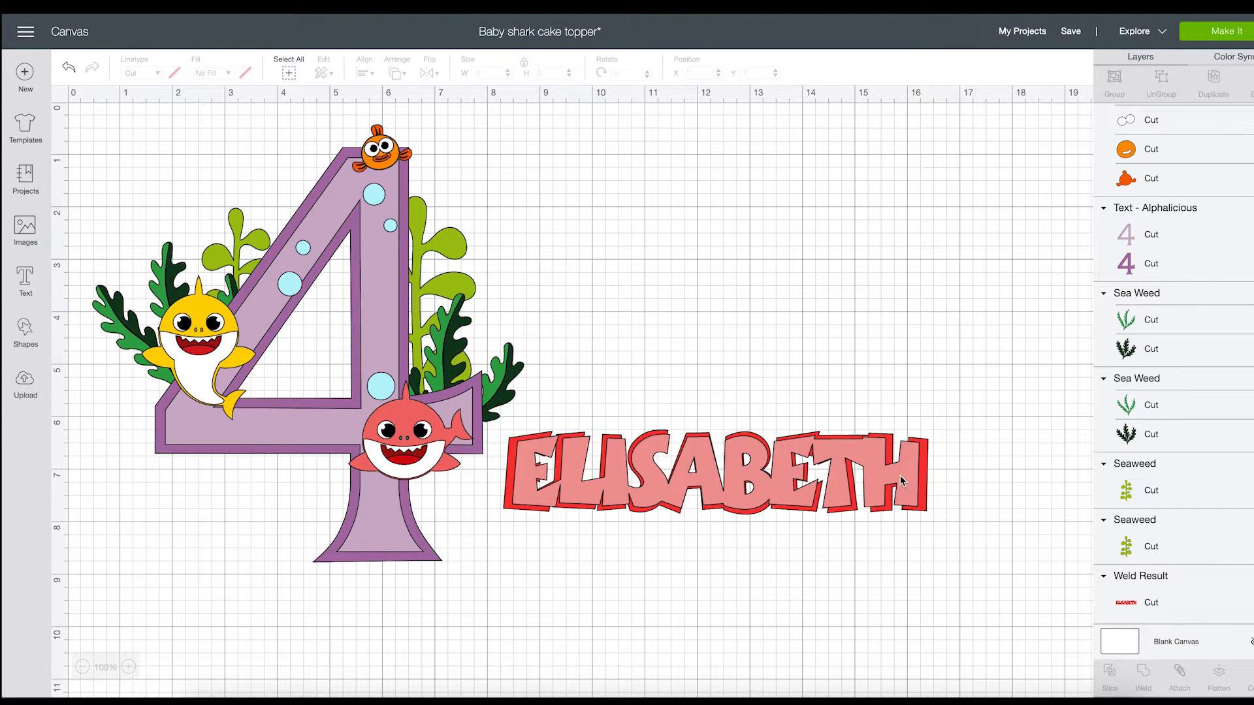
- Group the two name layers and move them over the base of the number 4 at about X 1.033, Y 7.181
drag(907, 545, 653, 432)
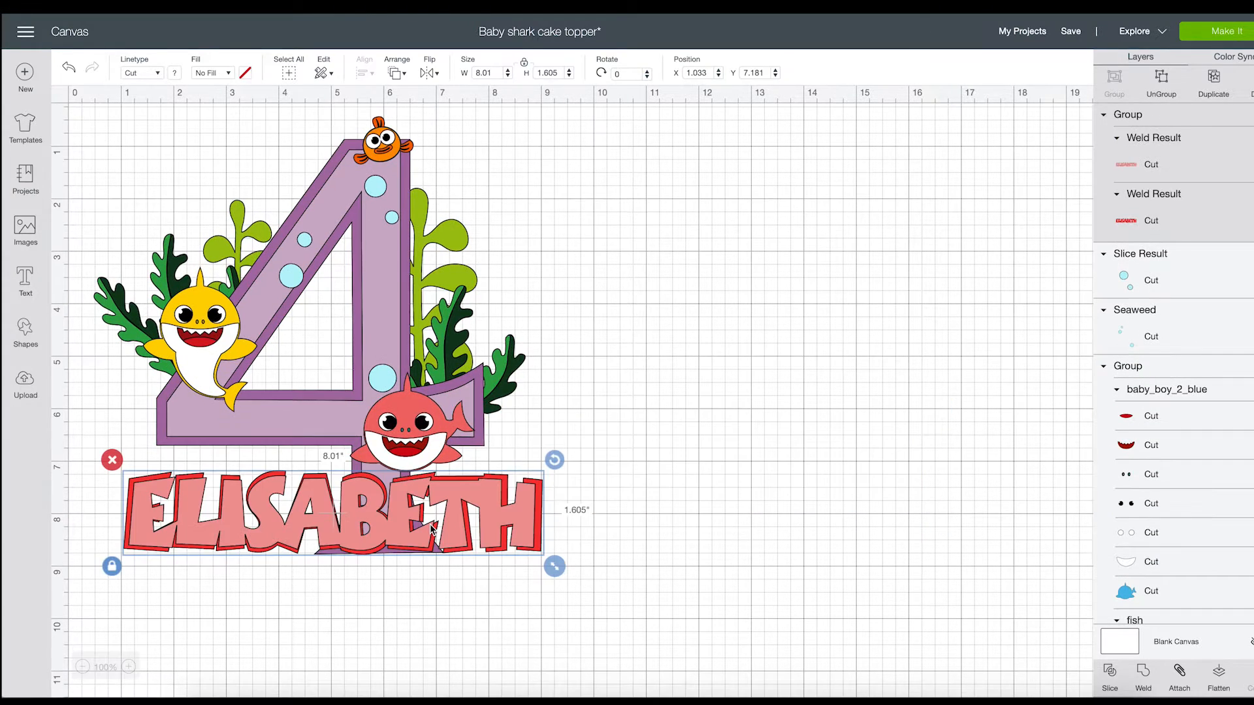
click(565, 362)
click(484, 520)
- Shift the pink shark further along the 4's crossbar and nudge the name group to about X 0.949, Y 7.195
drag(477, 490, 441, 598)
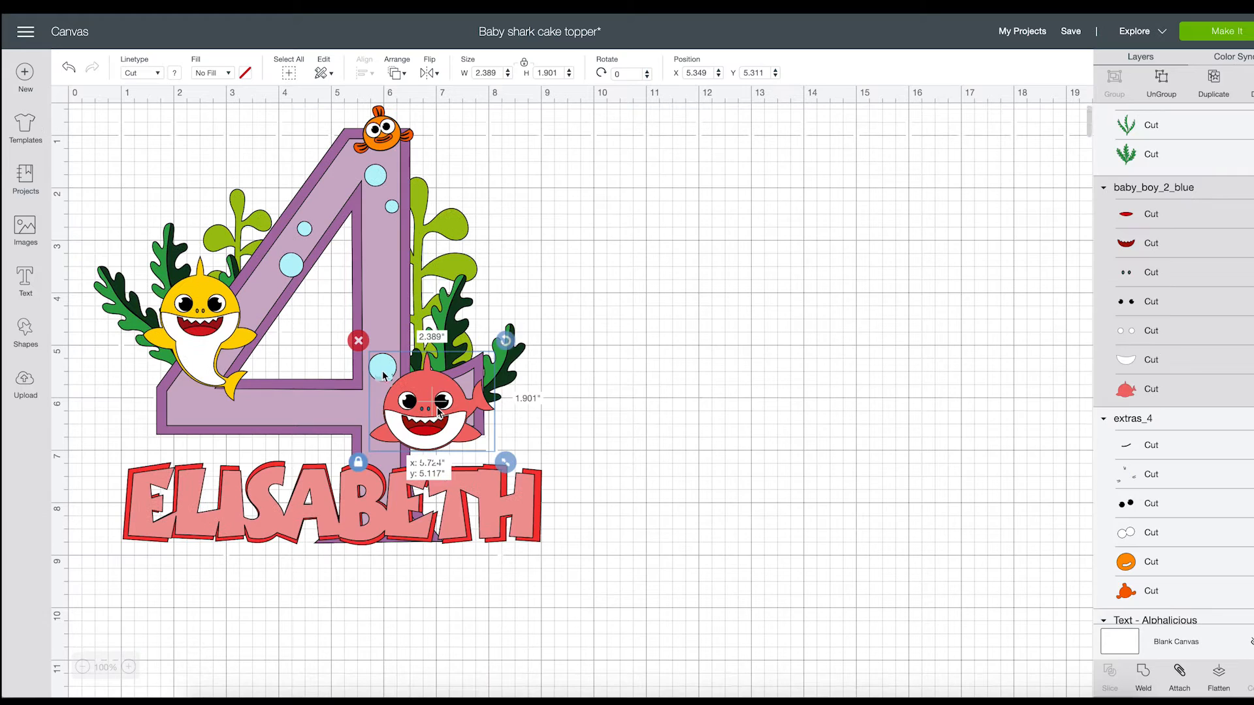
click(384, 371)
scroll(383, 366, down, 1)
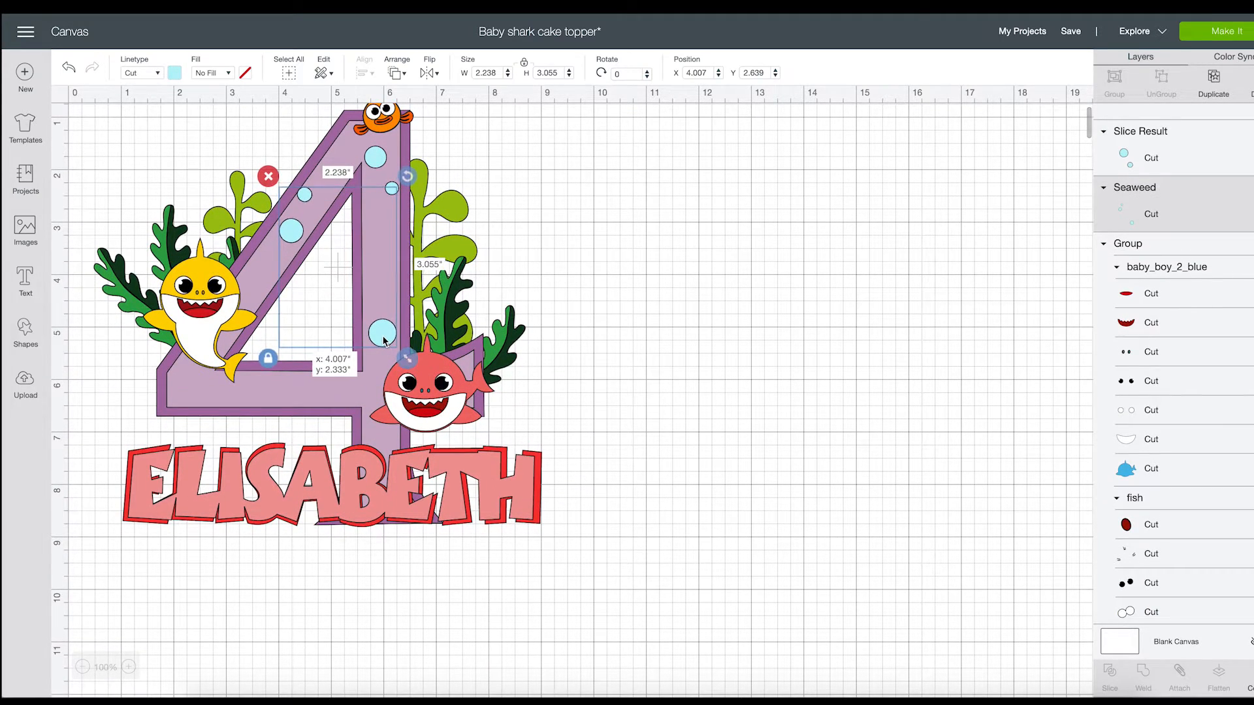
drag(449, 408, 448, 401)
drag(467, 501, 463, 500)
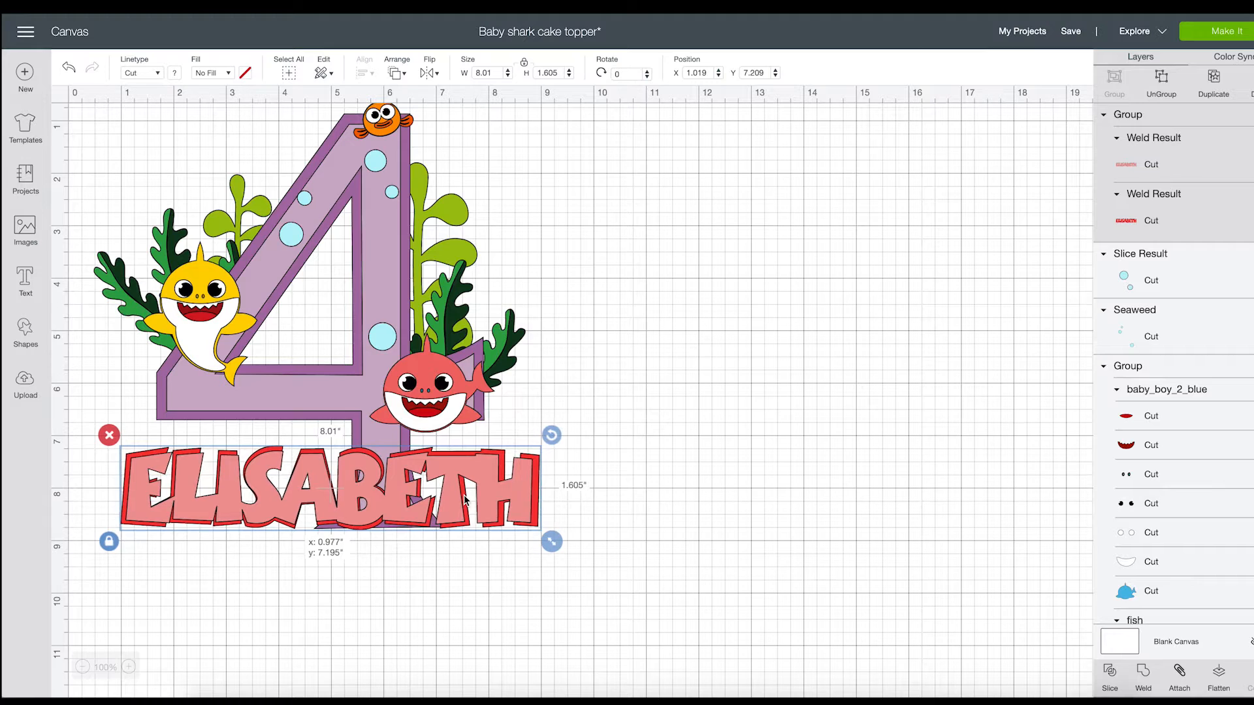
scroll(465, 500, down, 1)
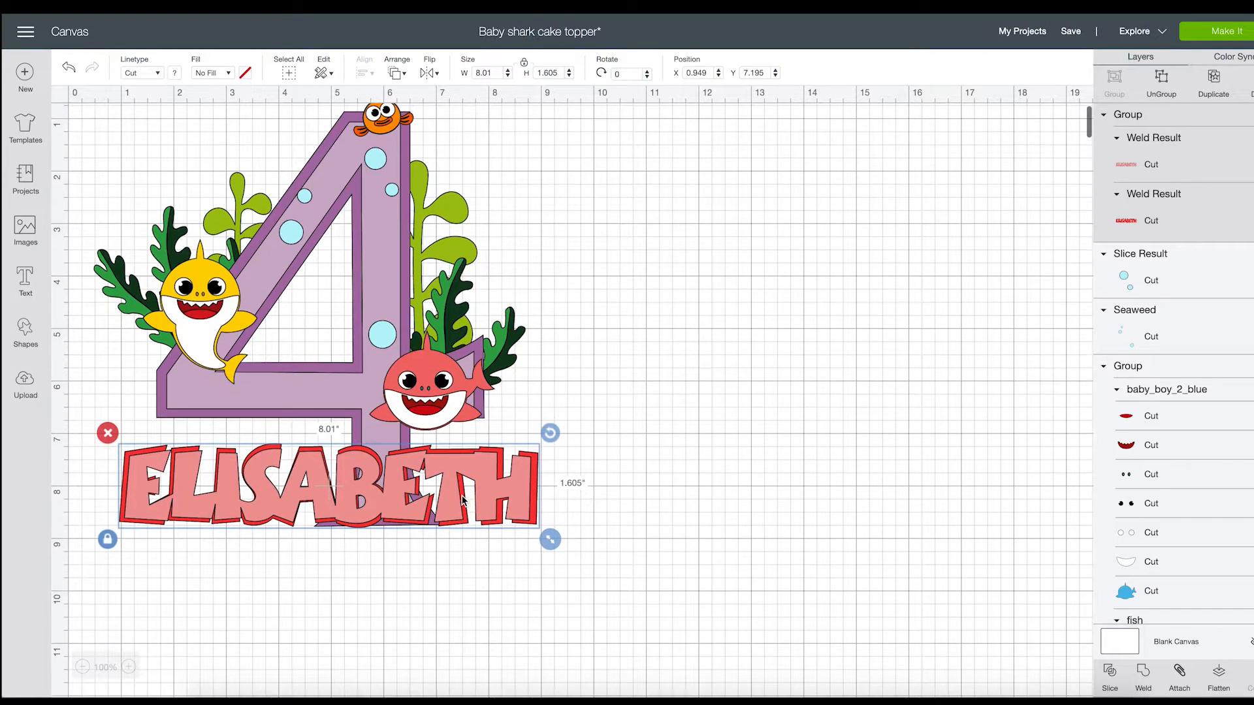
- Select the whole cake topper design and move it down and right towards the middle of the canvas
click(590, 484)
drag(620, 567, 171, 188)
drag(386, 290, 522, 367)
drag(364, 128, 533, 213)
click(779, 368)
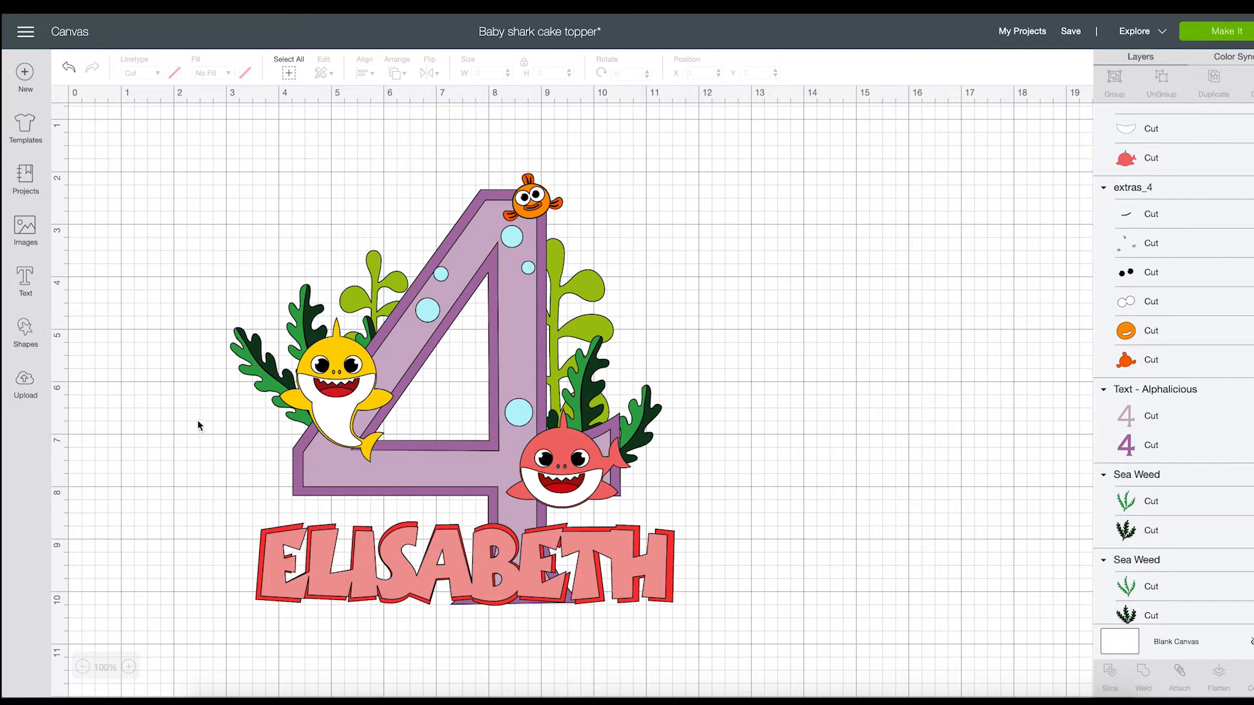
- Insert the underwater scene image with the jellyfish, seahorse, coral and starfish from the seaweed image results
click(25, 229)
click(473, 118)
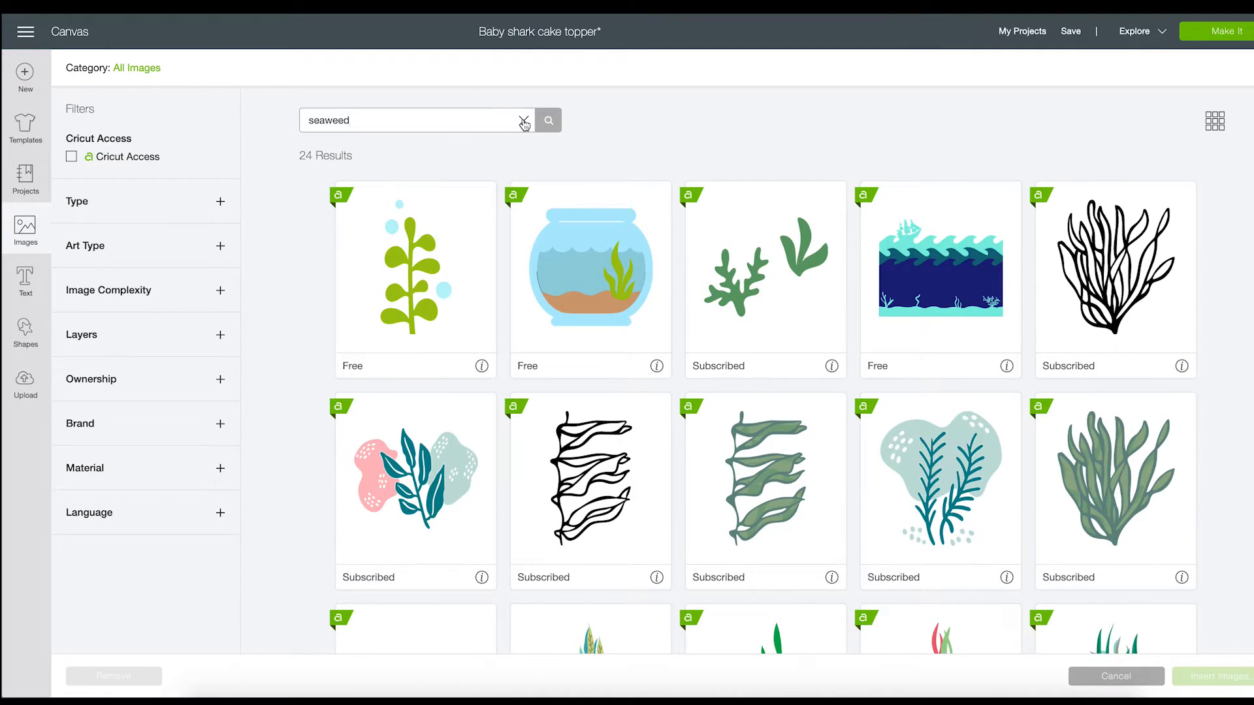
scroll(616, 379, down, 6)
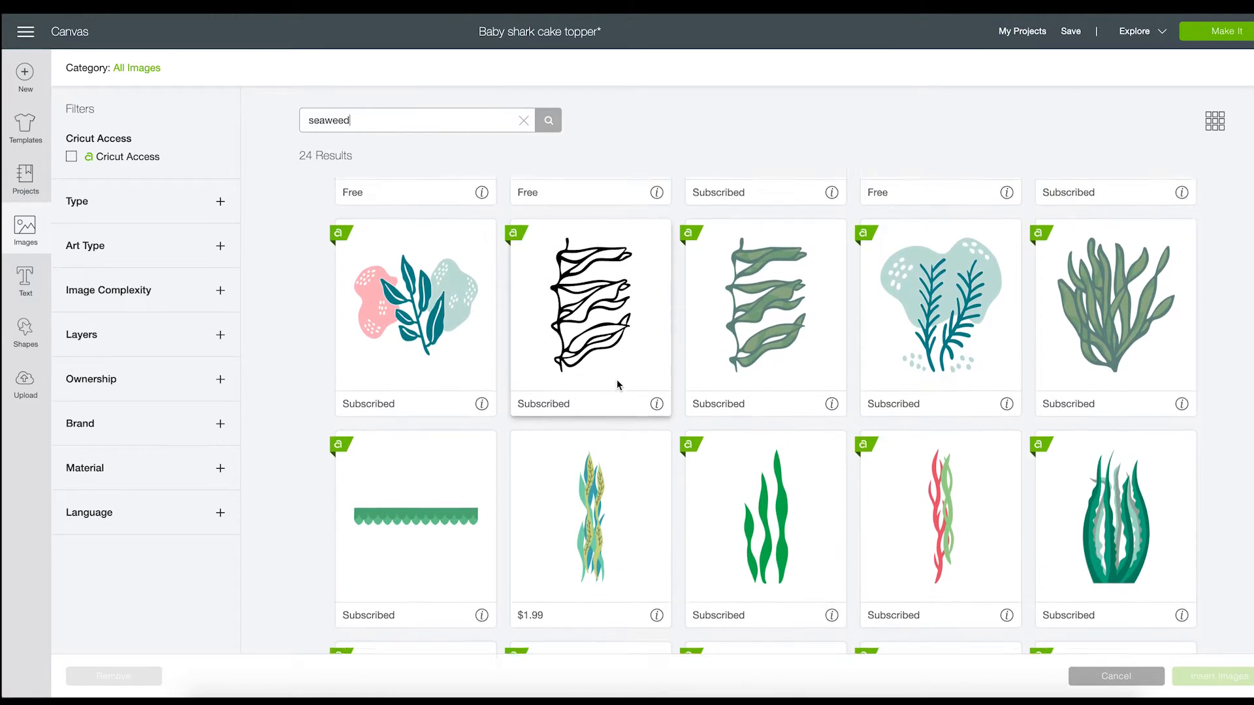
scroll(617, 382, down, 2)
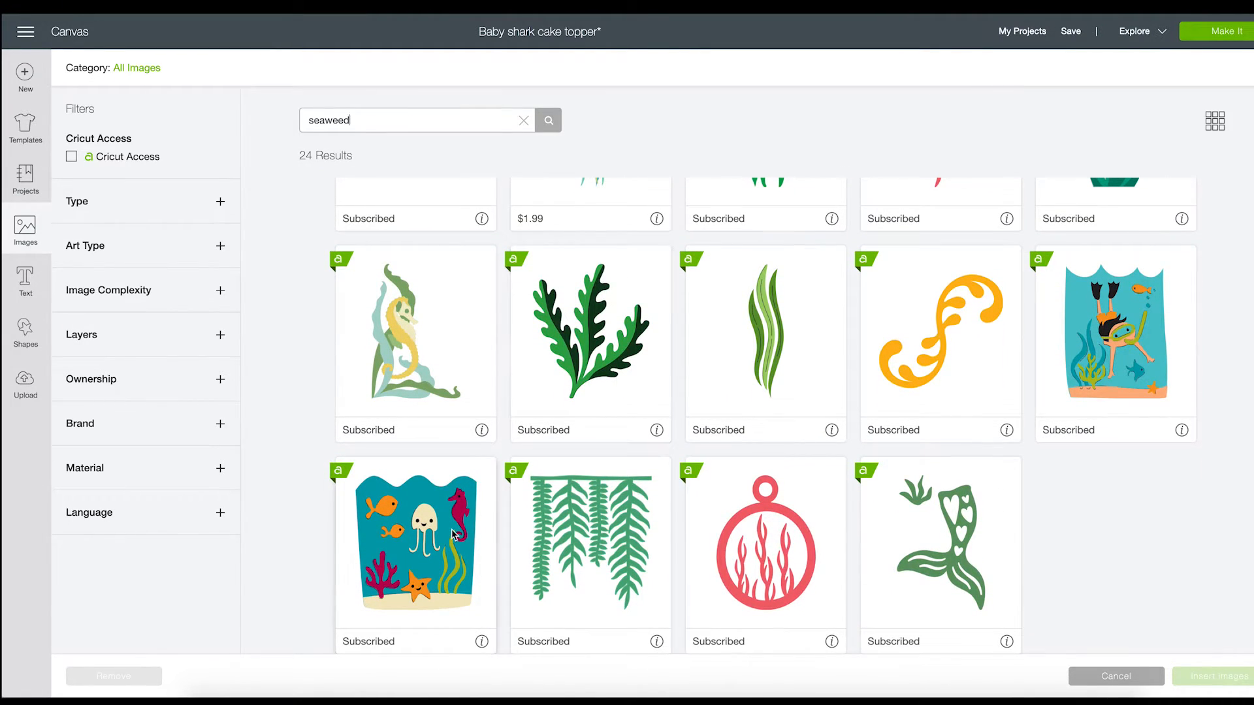
click(418, 542)
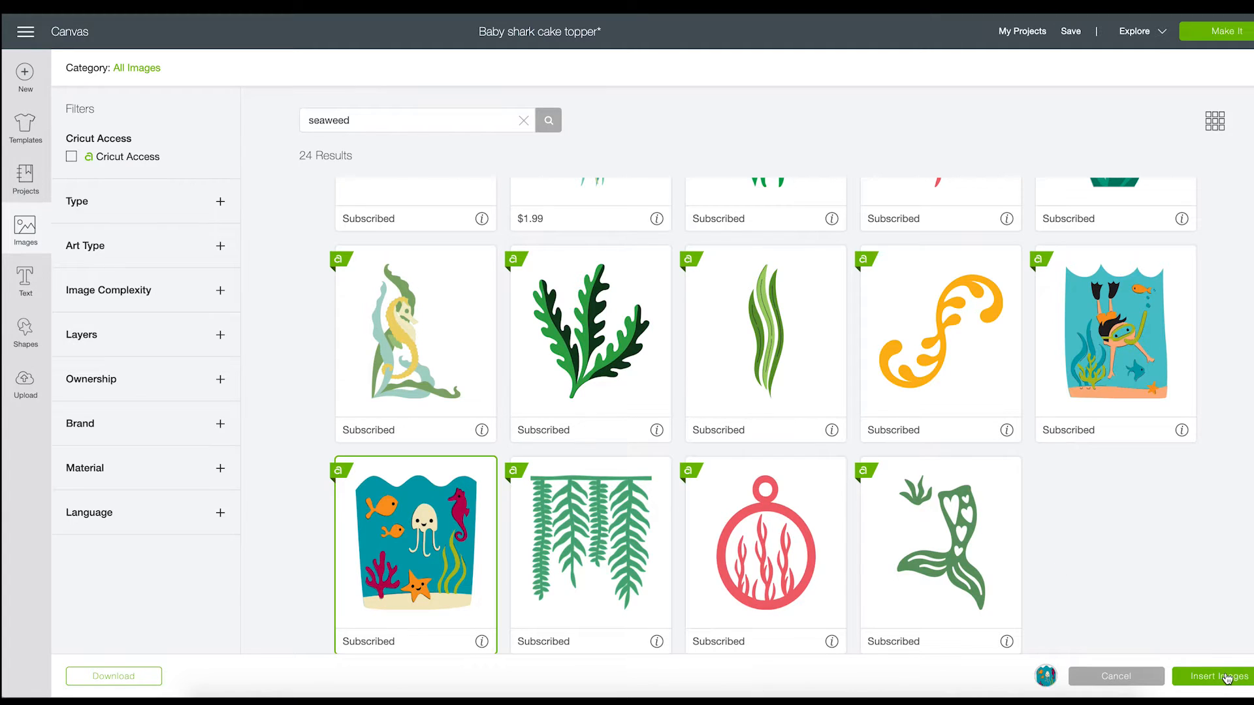
click(1219, 677)
- Place the underwater scene beside the topper, enlarge it to about 5.155 by 5.283 in and ungroup it
drag(252, 239, 880, 264)
drag(947, 389, 1051, 501)
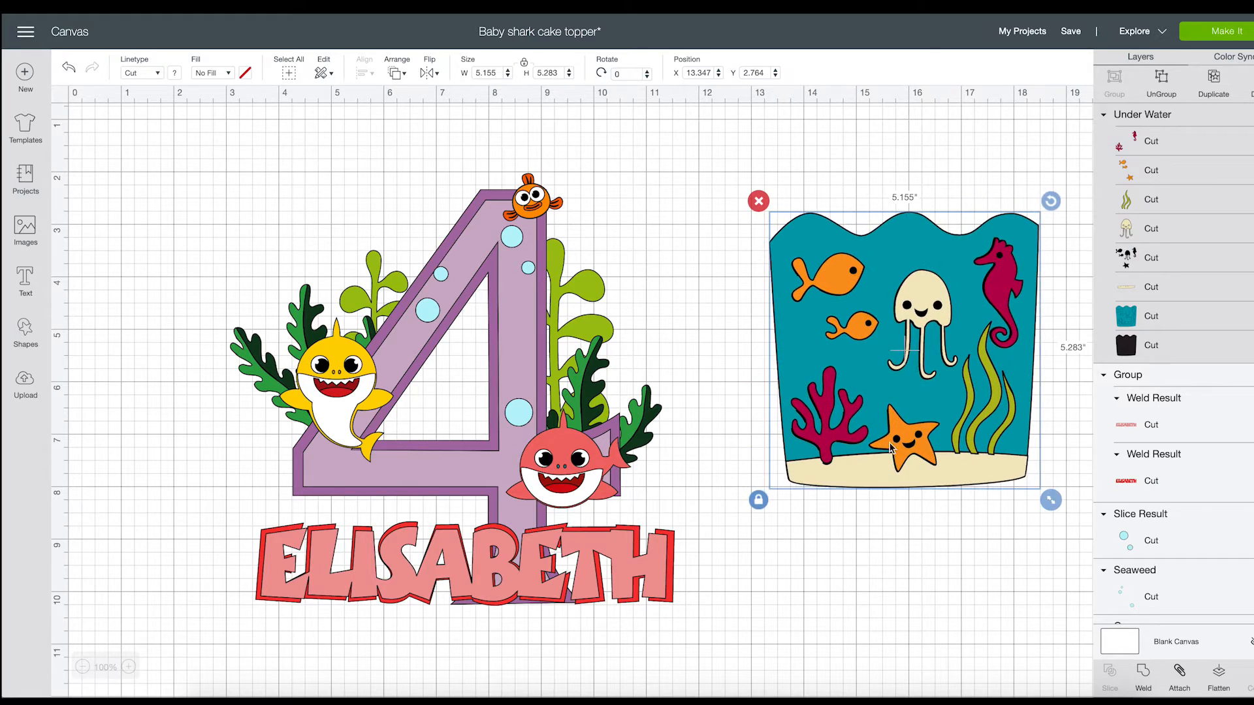
click(1177, 97)
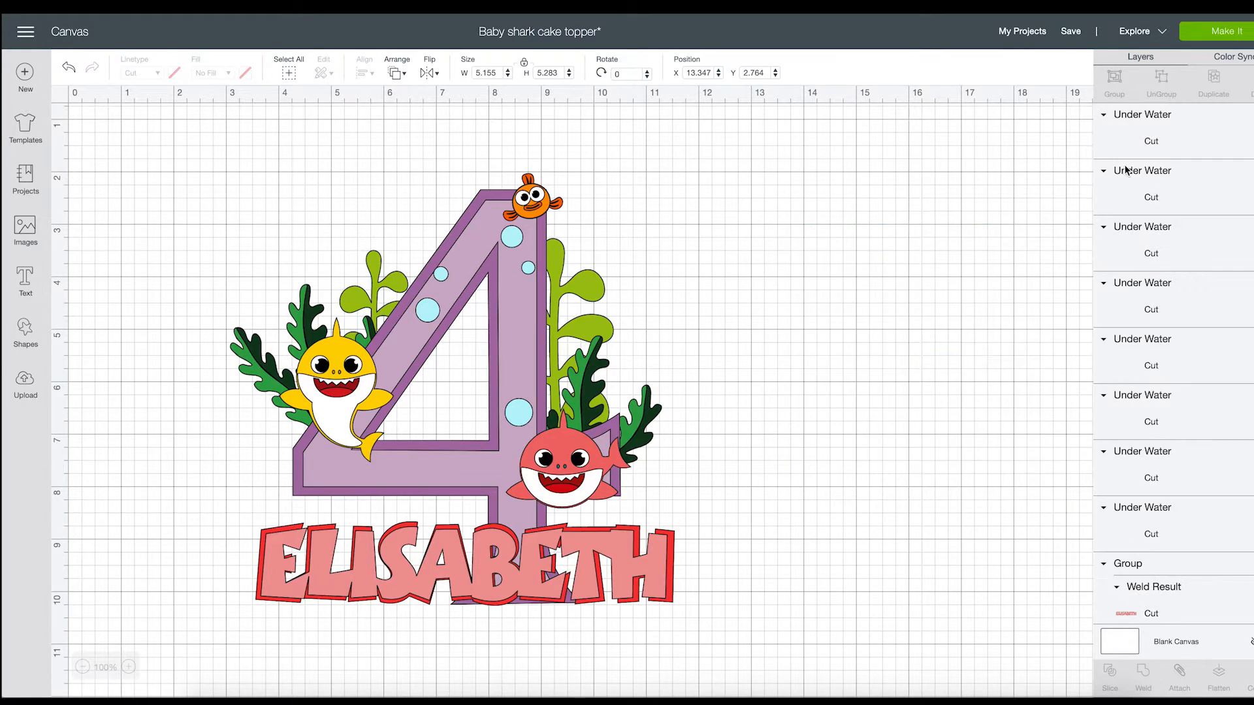
- Separate the scene's pieces, delete the fish, jellyfish, seaweed, water and sand, and move the coral and seahorse layer to clear space
drag(851, 418, 756, 291)
drag(989, 412, 983, 540)
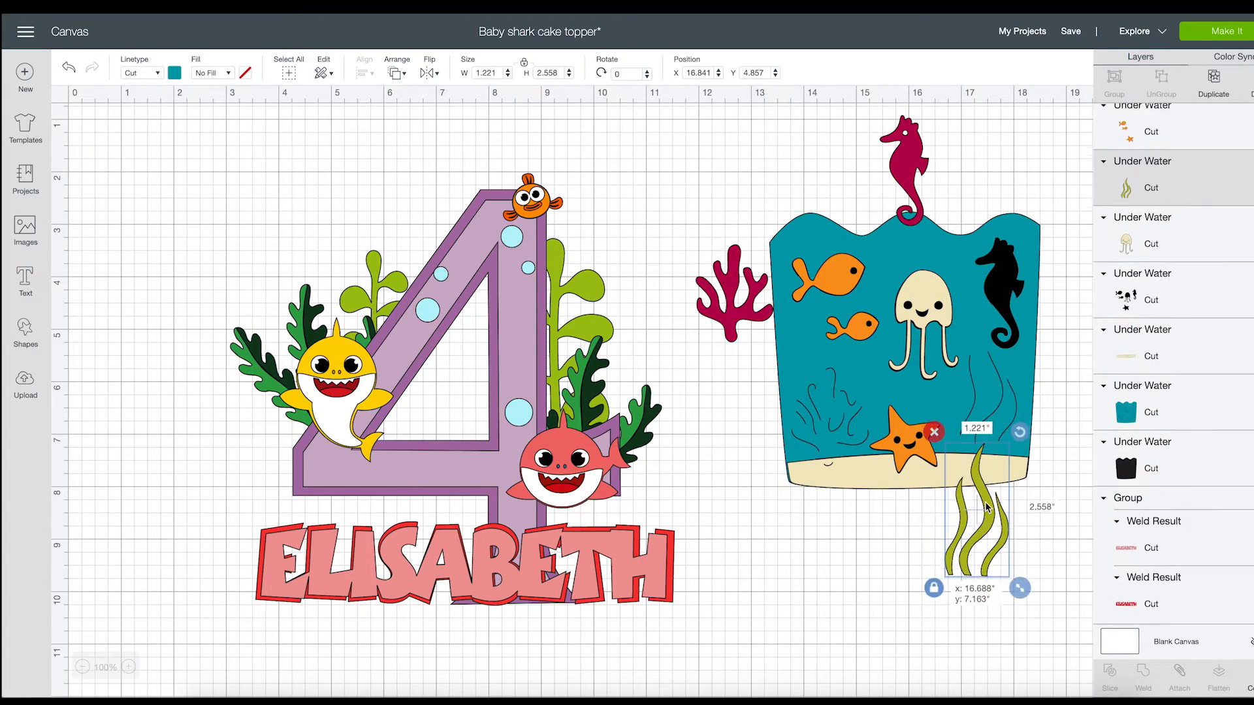
drag(807, 197, 871, 572)
drag(870, 163, 955, 448)
click(759, 200)
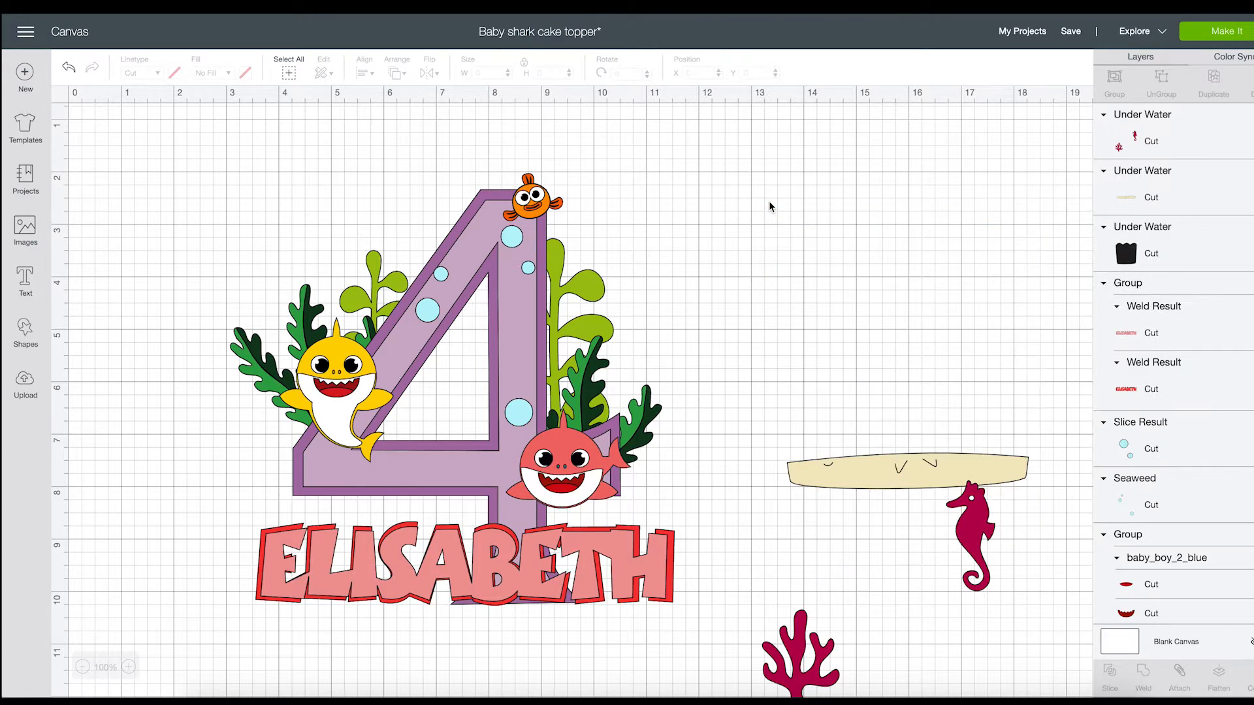
click(898, 460)
click(774, 441)
drag(945, 526, 951, 181)
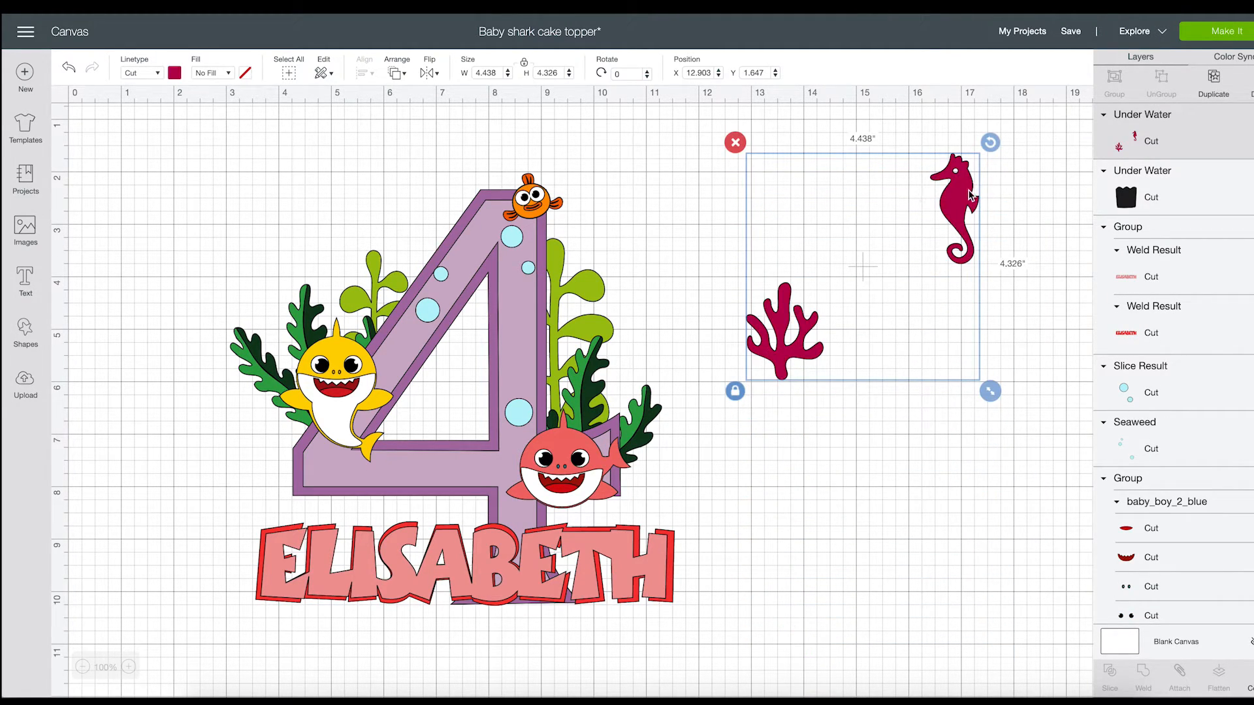
- Add a square, place it over the seahorse and slice it with the coral and seahorse layer
click(20, 332)
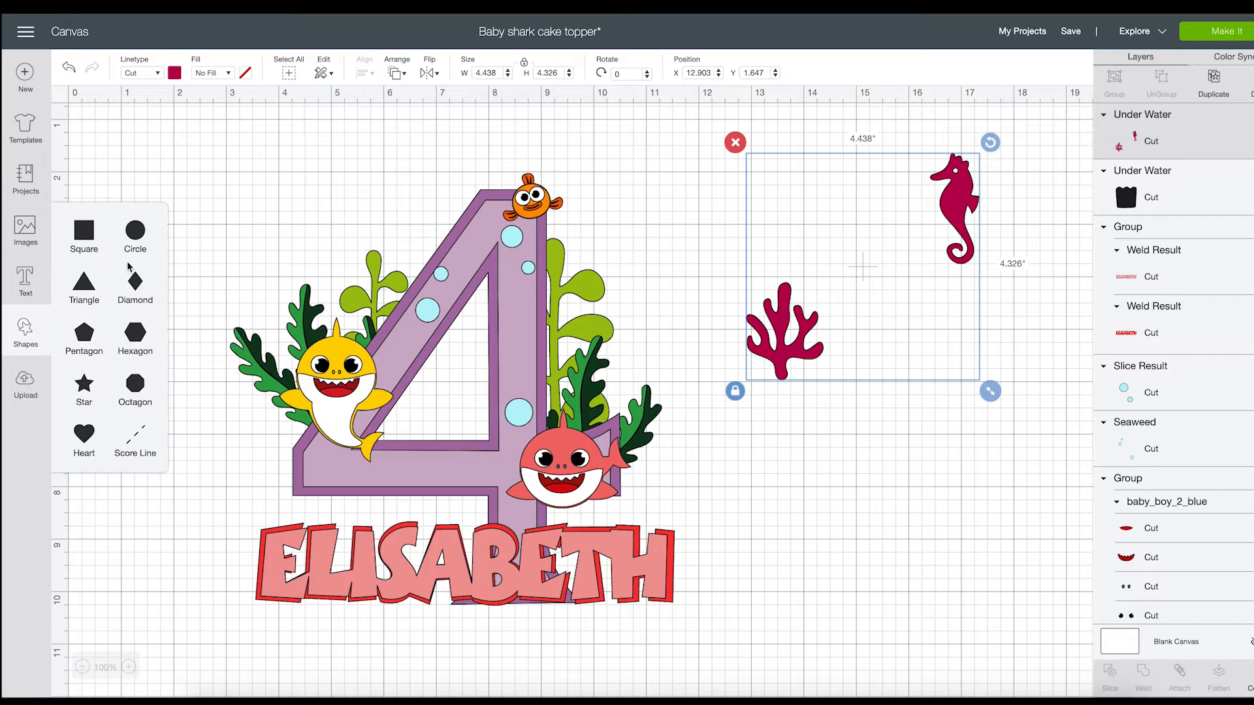
click(86, 236)
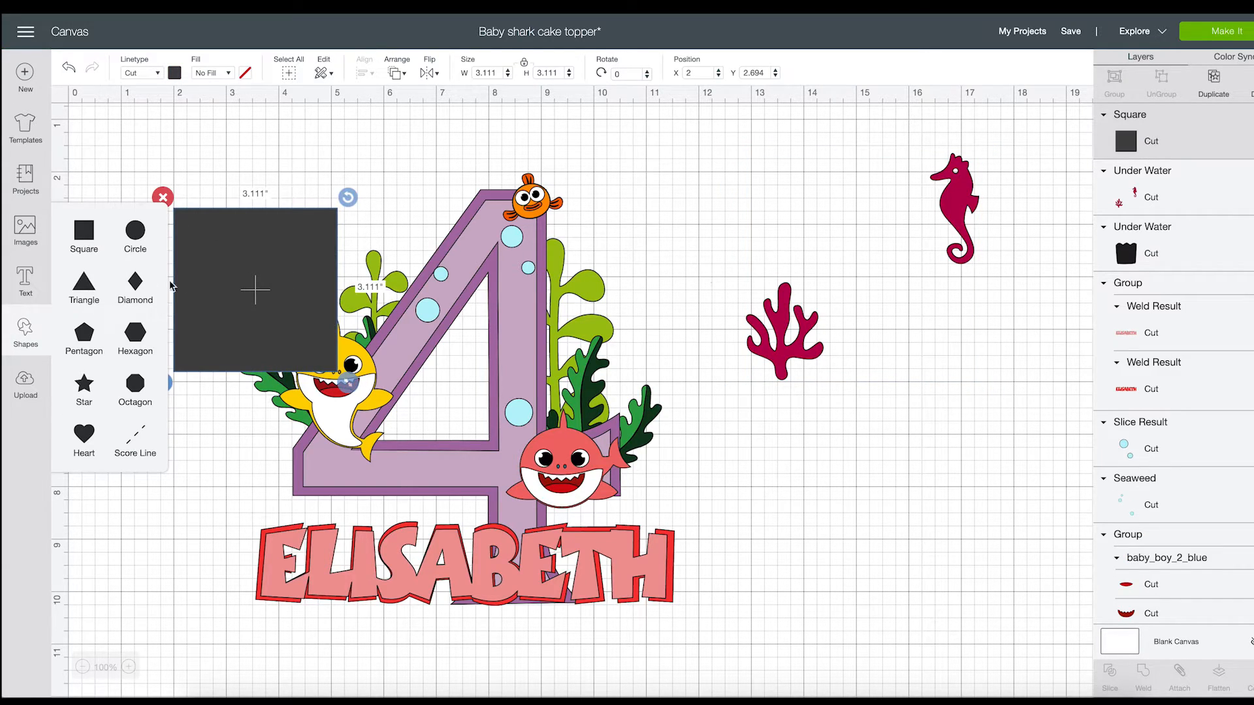
drag(188, 291, 876, 215)
drag(919, 444, 738, 274)
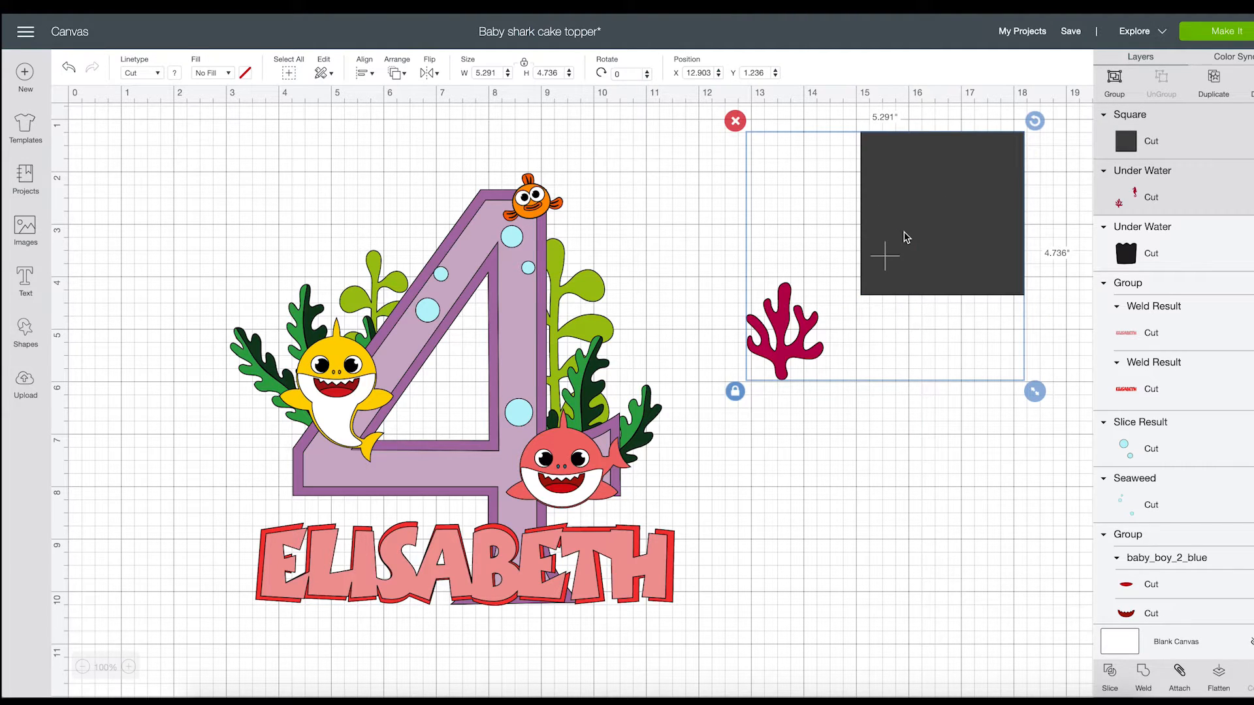
click(1109, 686)
scroll(909, 265, down, 1)
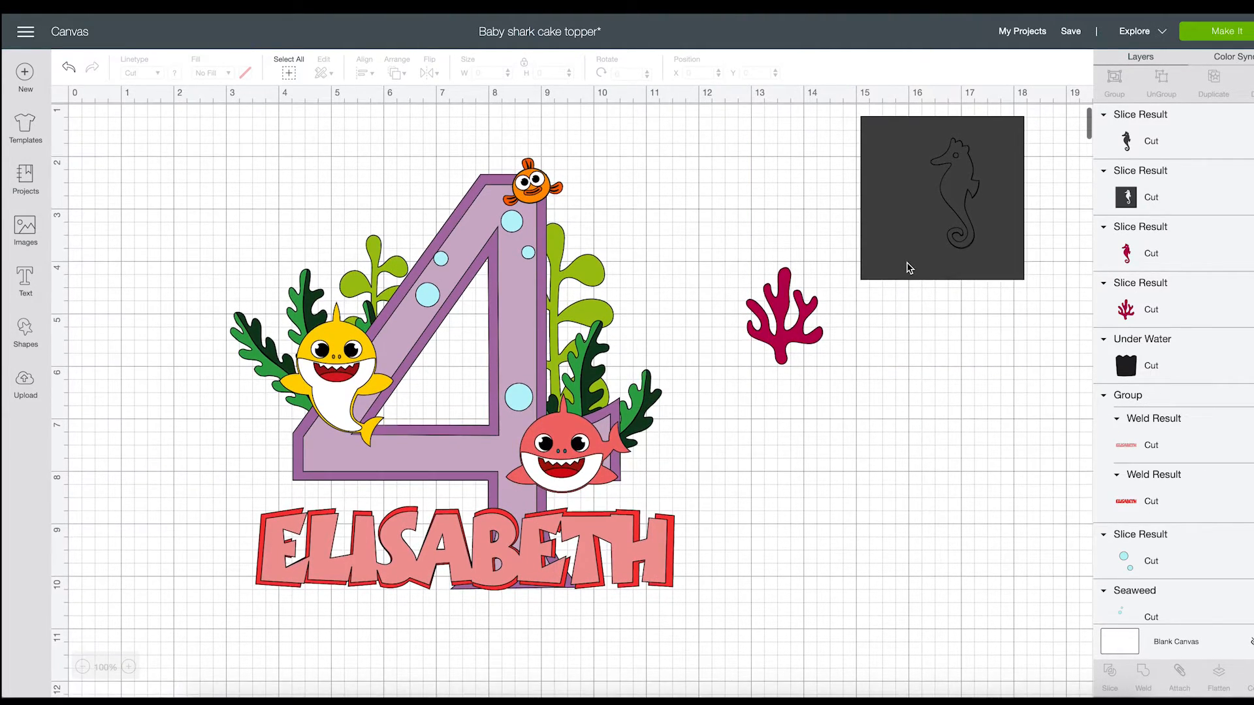
- Delete the sliced square and seahorse pieces, then move the remaining coral onto the 4 beside the pink shark at about X 7.264, Y 7.128
drag(958, 229, 958, 575)
drag(932, 238, 898, 609)
drag(961, 232, 1020, 439)
drag(901, 495, 944, 498)
click(861, 457)
click(932, 489)
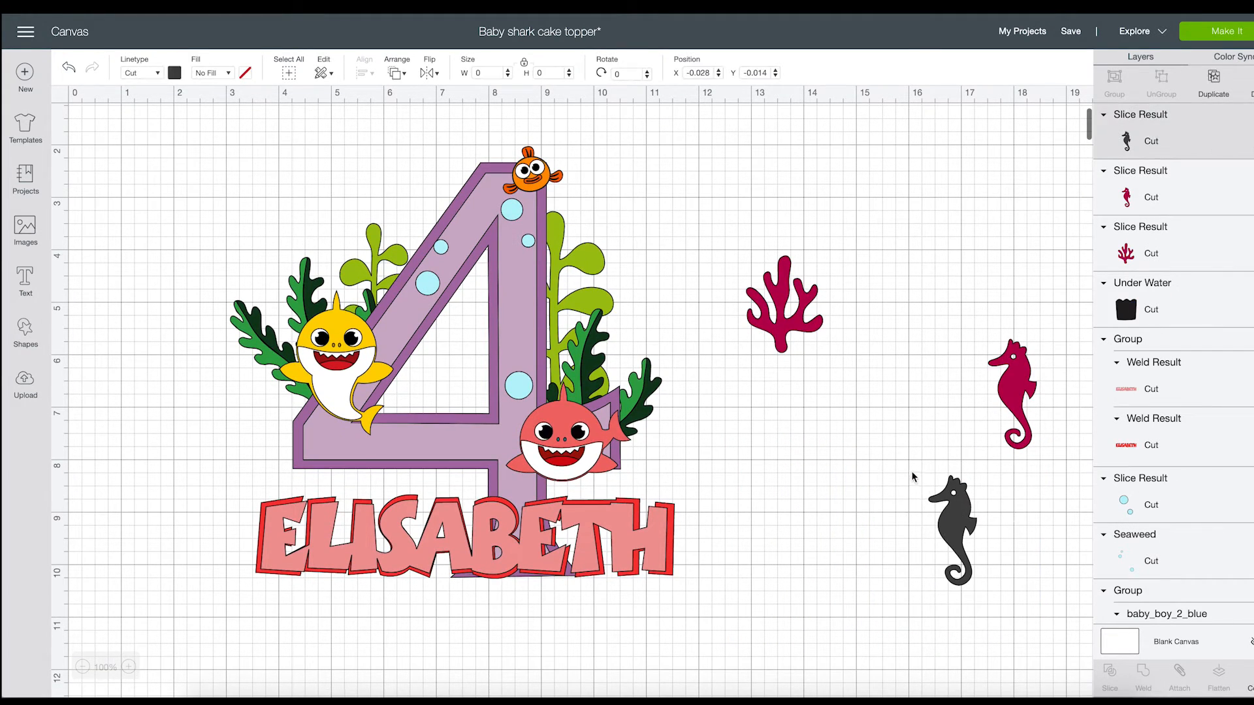
click(916, 465)
click(999, 379)
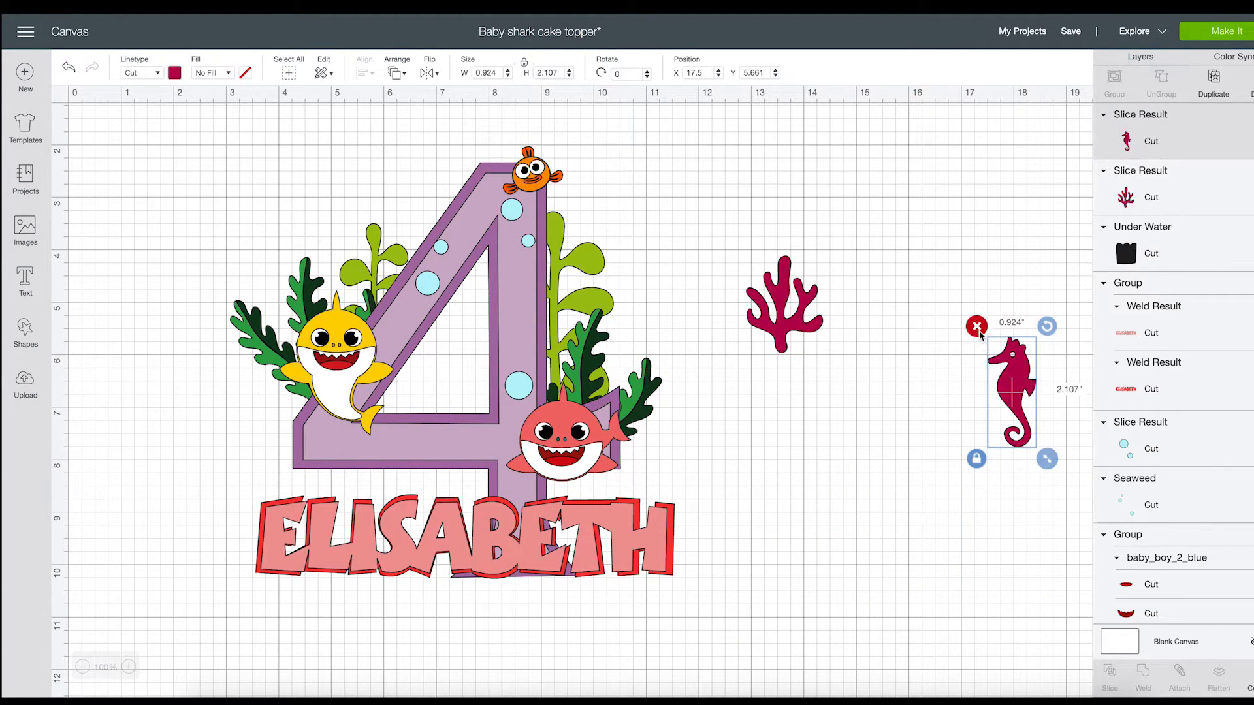
click(975, 327)
drag(776, 328, 491, 486)
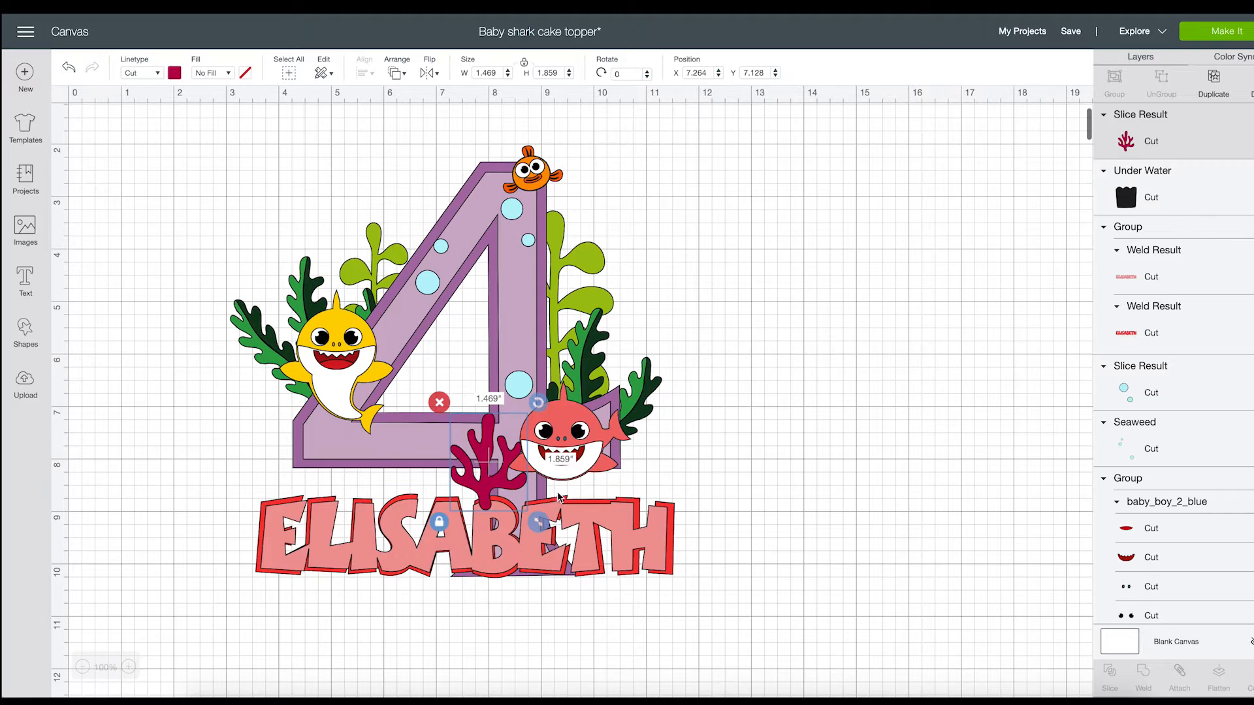
- Enlarge the coral to about 1.677 by 2.123 in and move it backward behind the name
drag(540, 524, 554, 531)
click(397, 72)
click(409, 124)
click(410, 124)
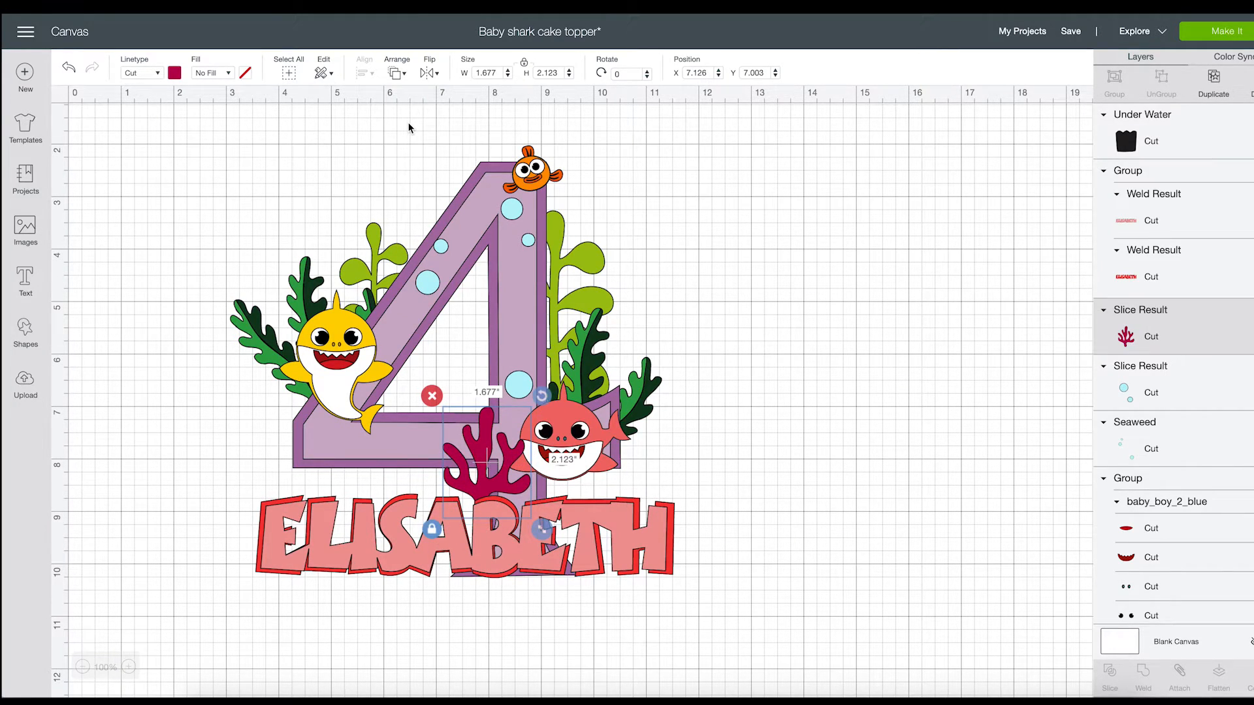
- Move the coral backward through the layers until it sits behind the pink shark but in front of the 4
click(397, 73)
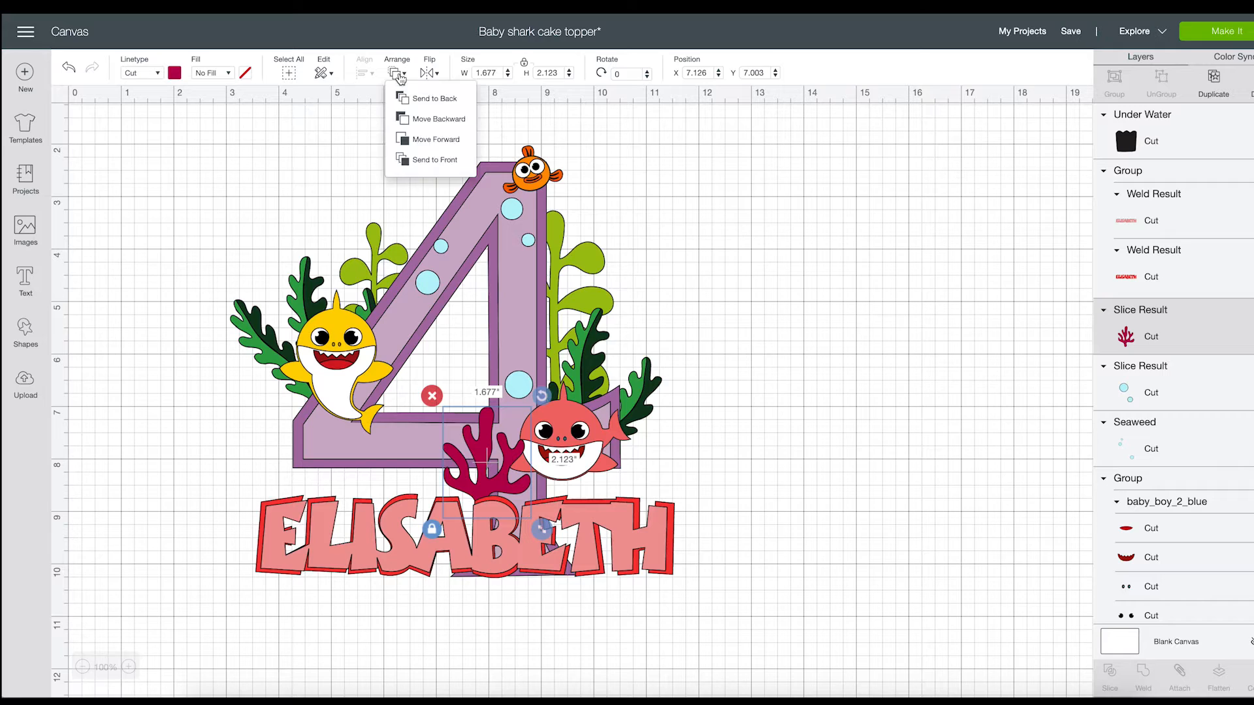
click(413, 121)
click(397, 72)
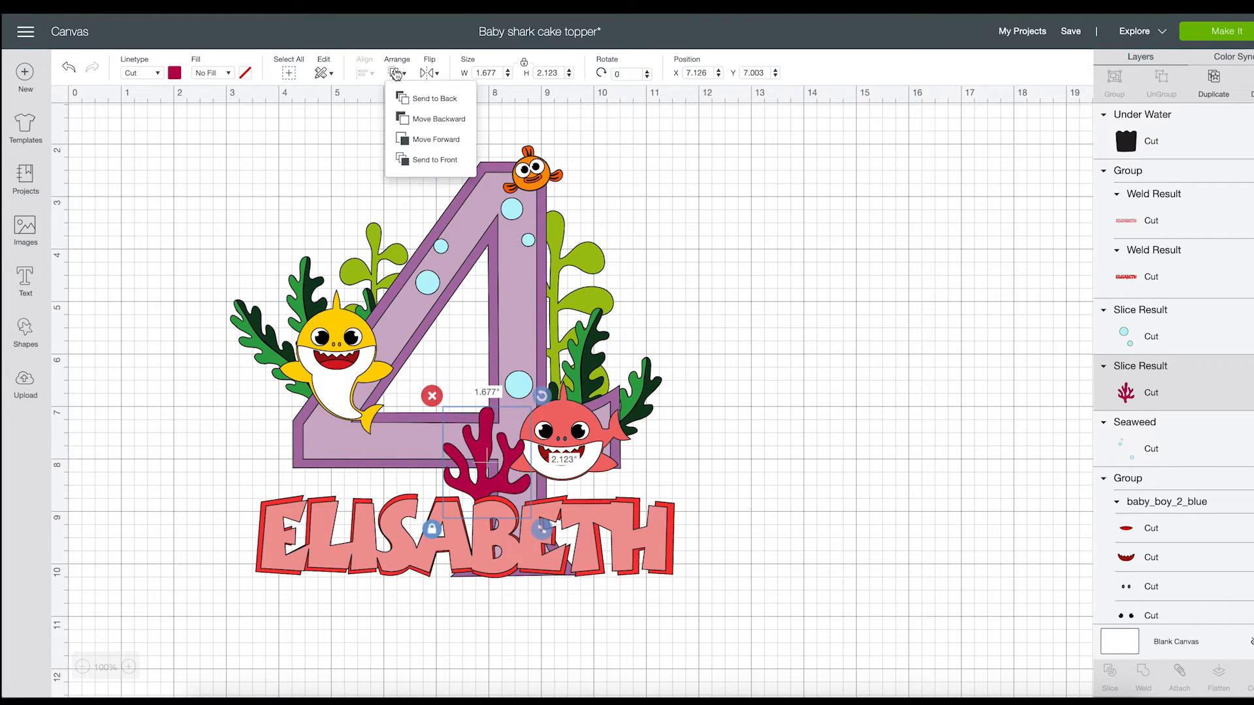
click(401, 118)
click(396, 73)
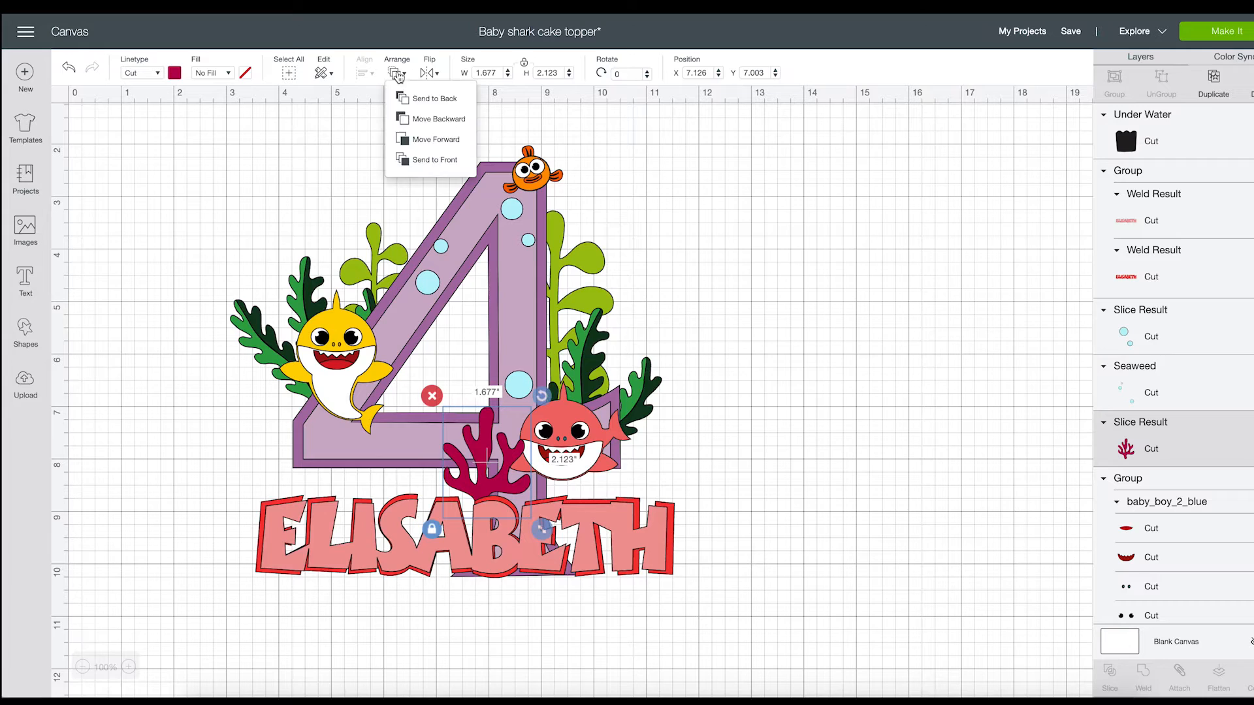
click(410, 124)
click(397, 74)
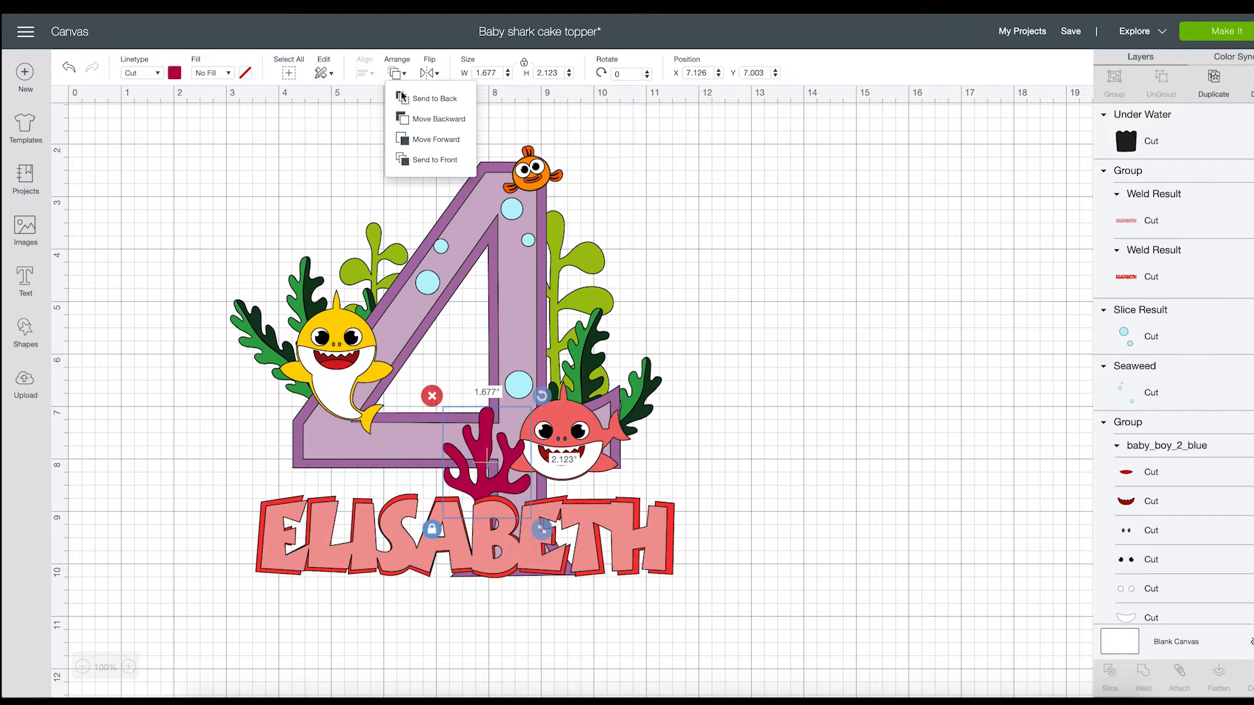
click(409, 117)
scroll(520, 291, up, 1)
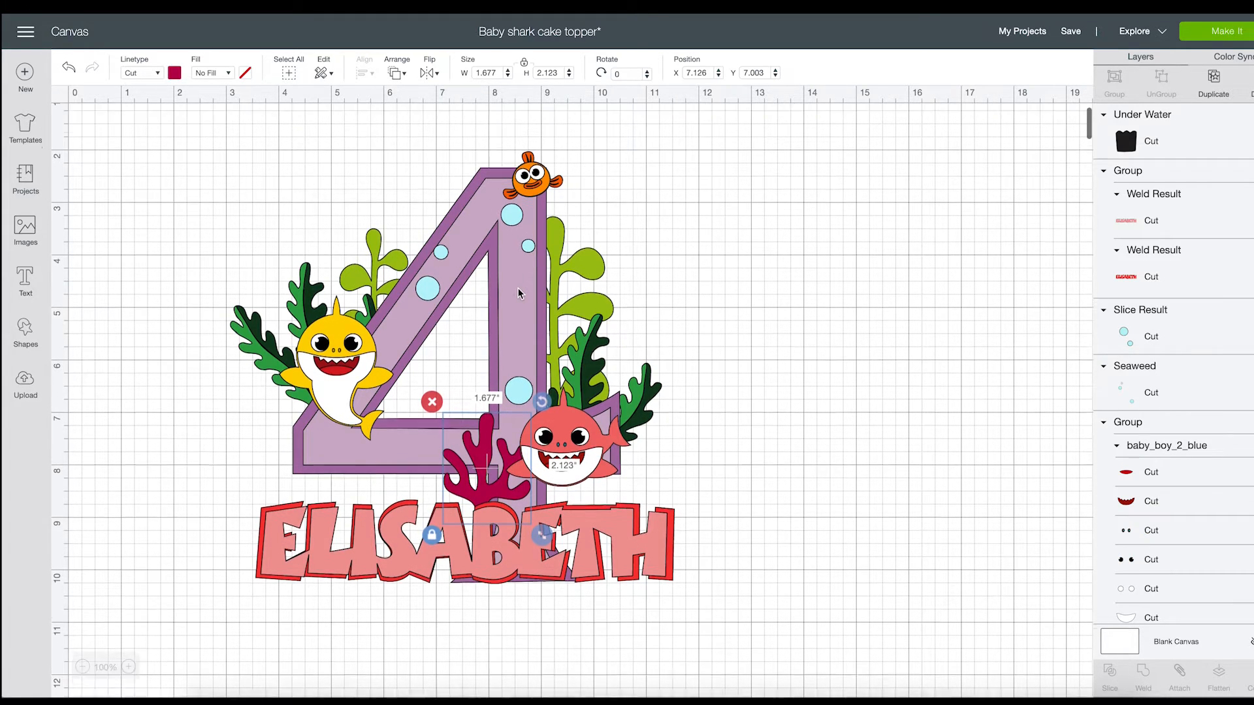
- Recolour the coral orange with one of the project's material colors and deselect everything
click(484, 451)
scroll(482, 455, down, 2)
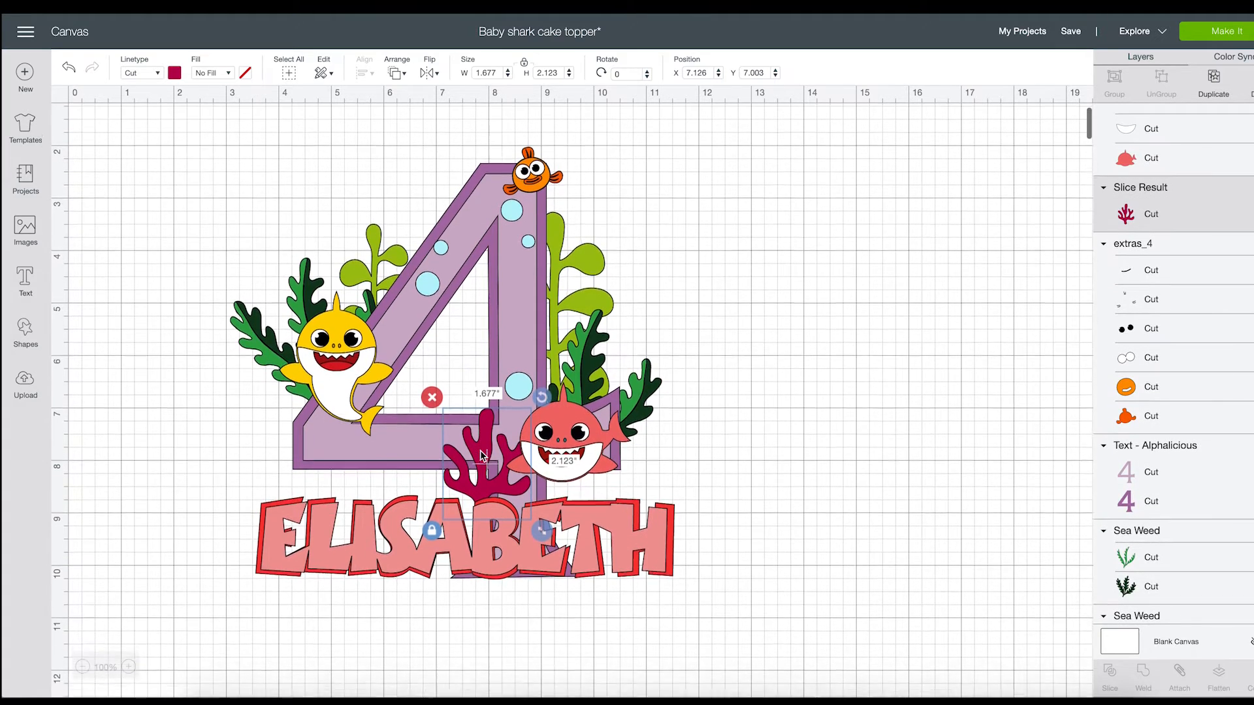
click(176, 73)
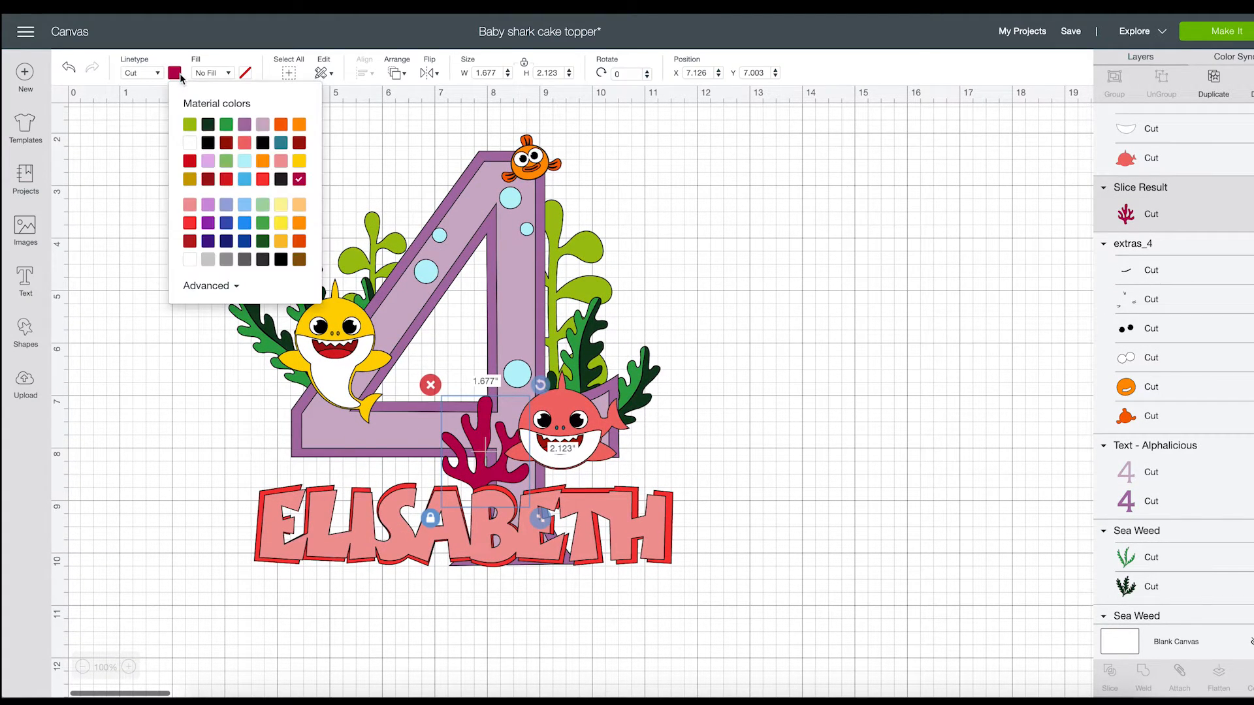
click(262, 160)
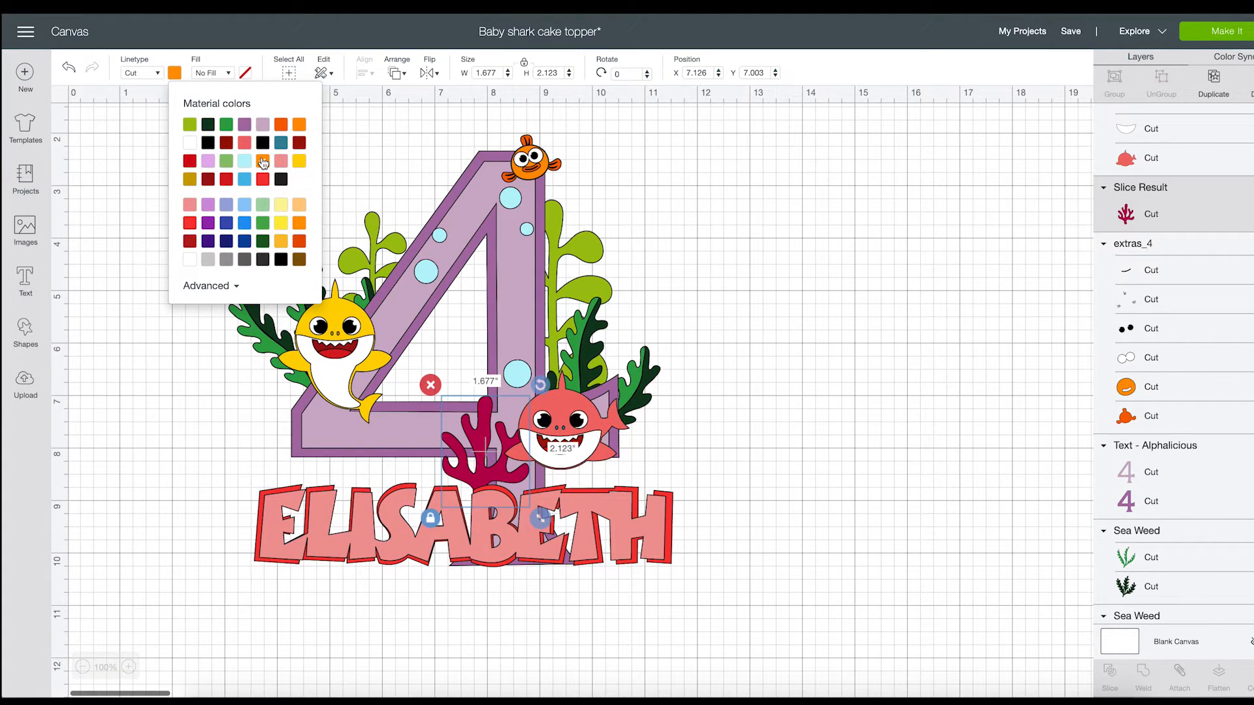
click(147, 418)
click(467, 523)
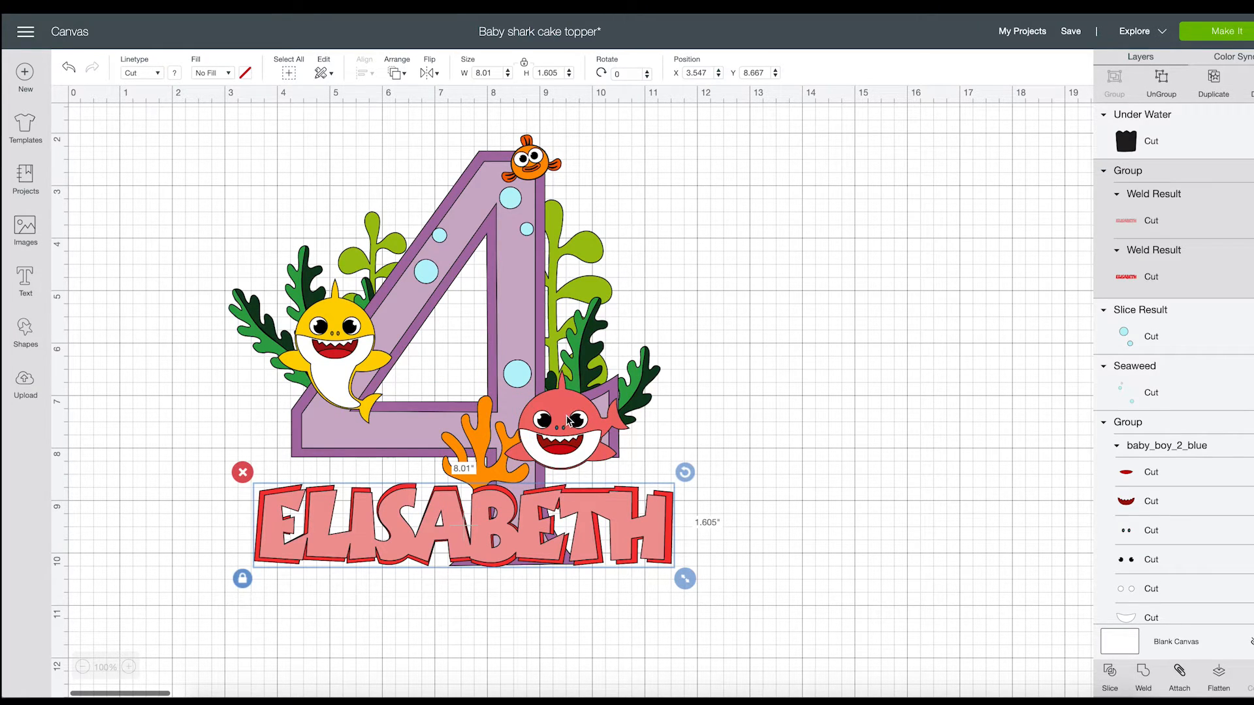
click(728, 305)
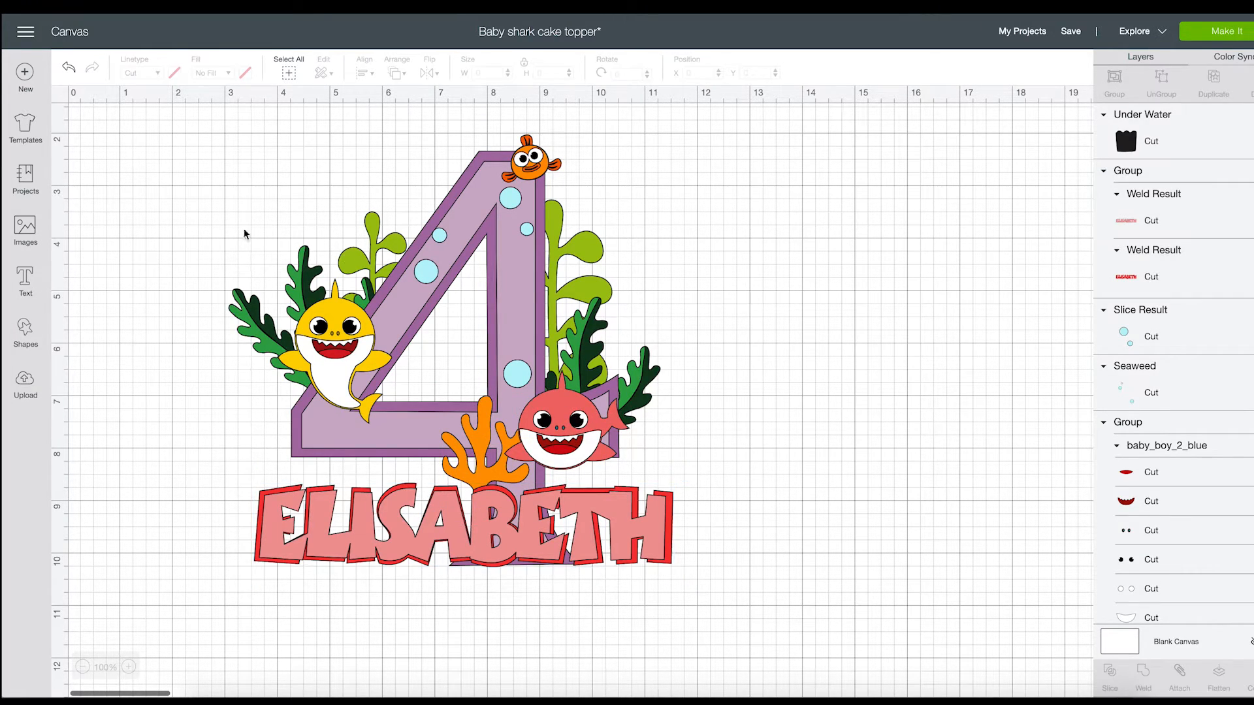
- Insert the free fish bowl image from the seaweed search results
click(25, 230)
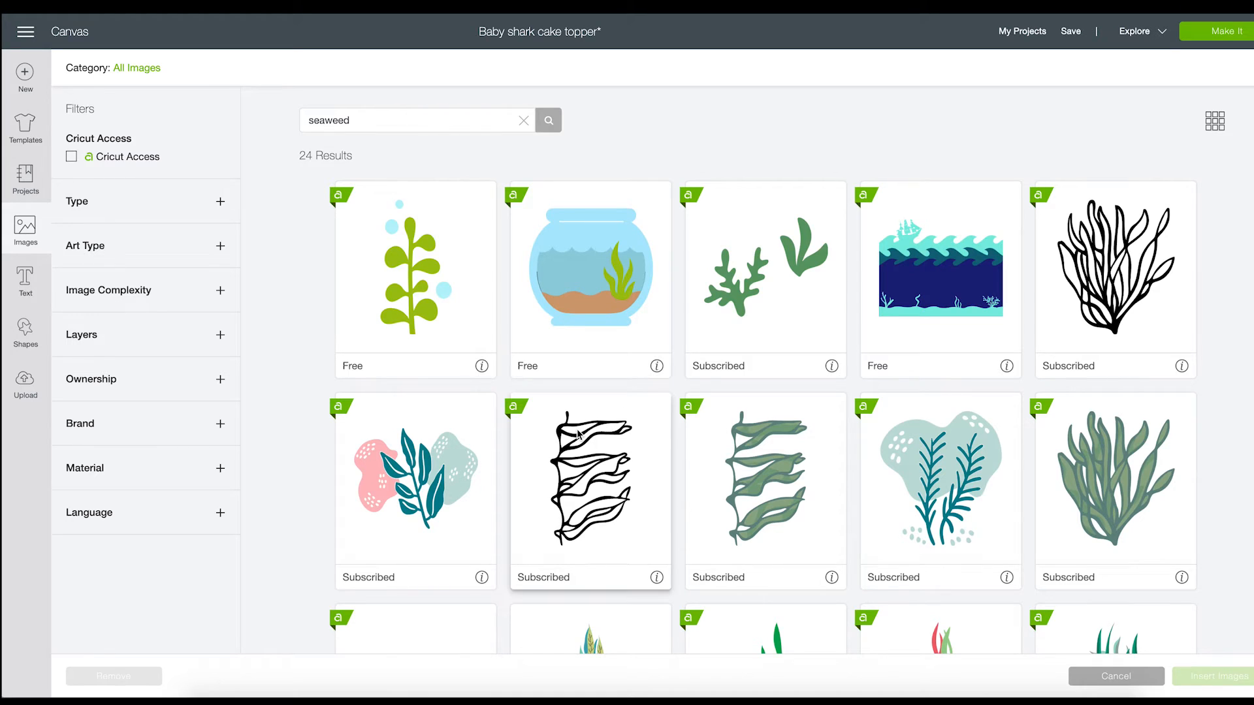
scroll(766, 374, down, 1)
click(591, 260)
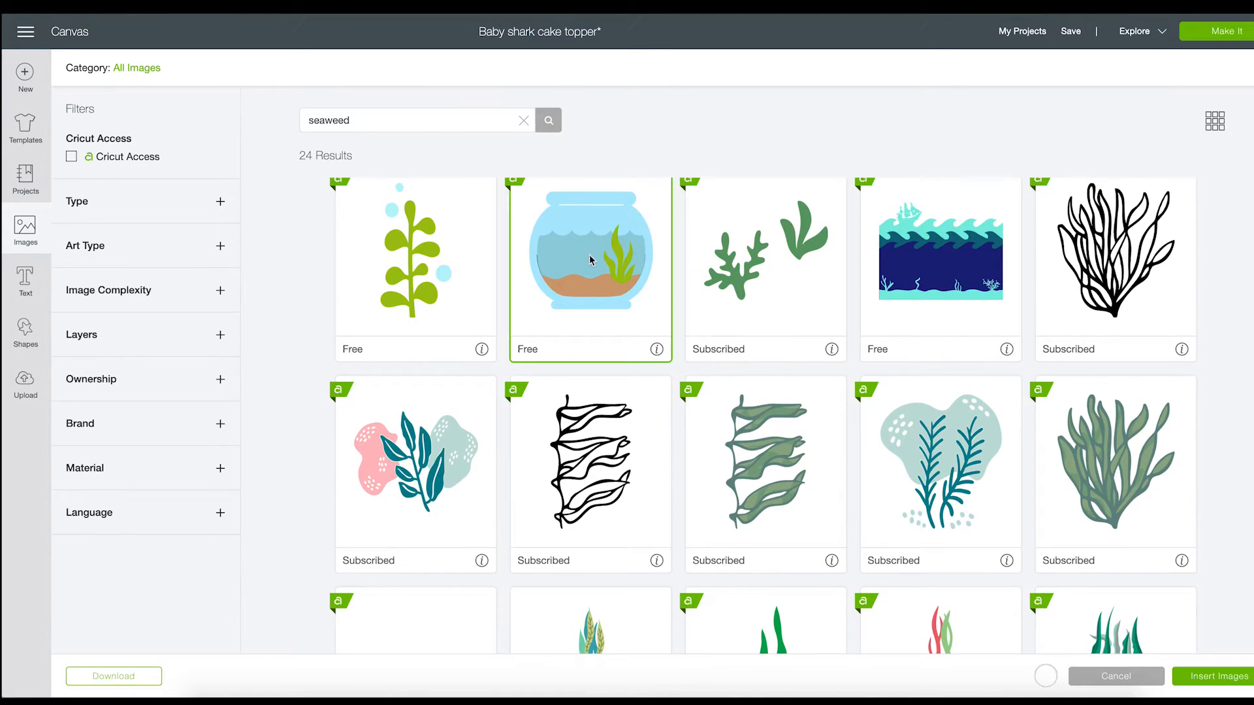
click(1226, 686)
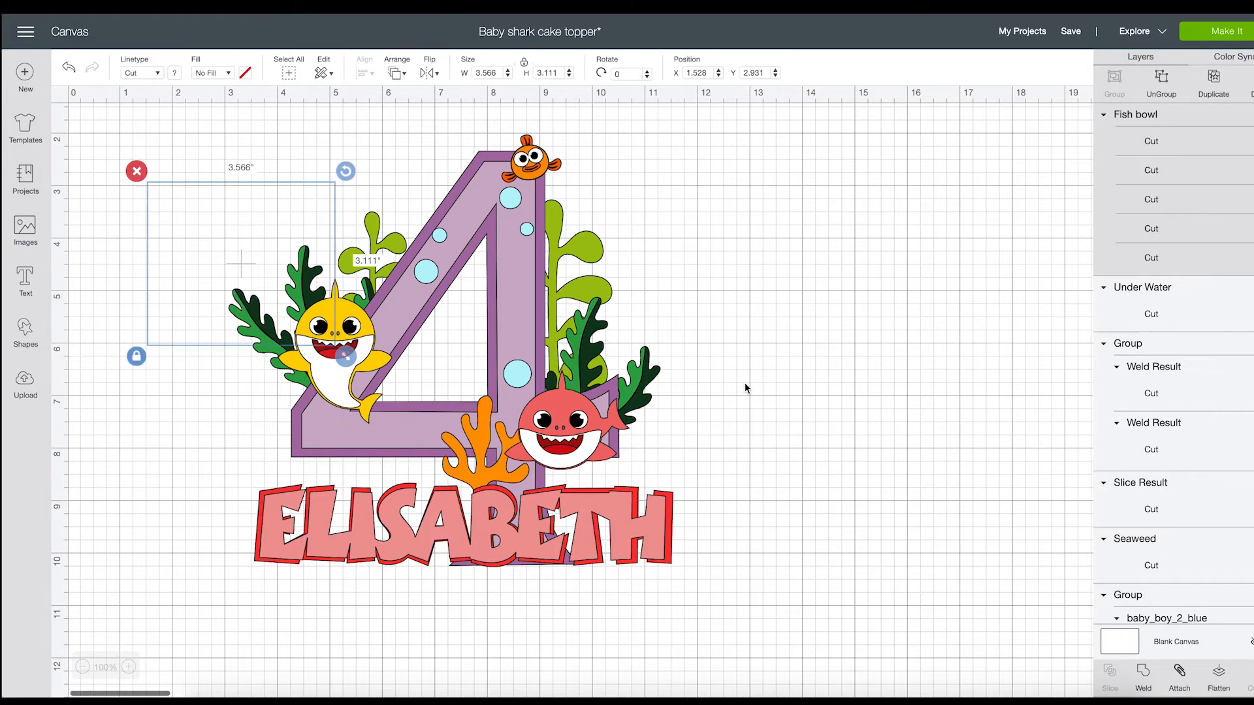
- Ungroup the fish bowl in clear space beside the topper and delete its bowl, water and sand pieces
drag(274, 264, 857, 567)
click(1168, 84)
drag(757, 199, 873, 271)
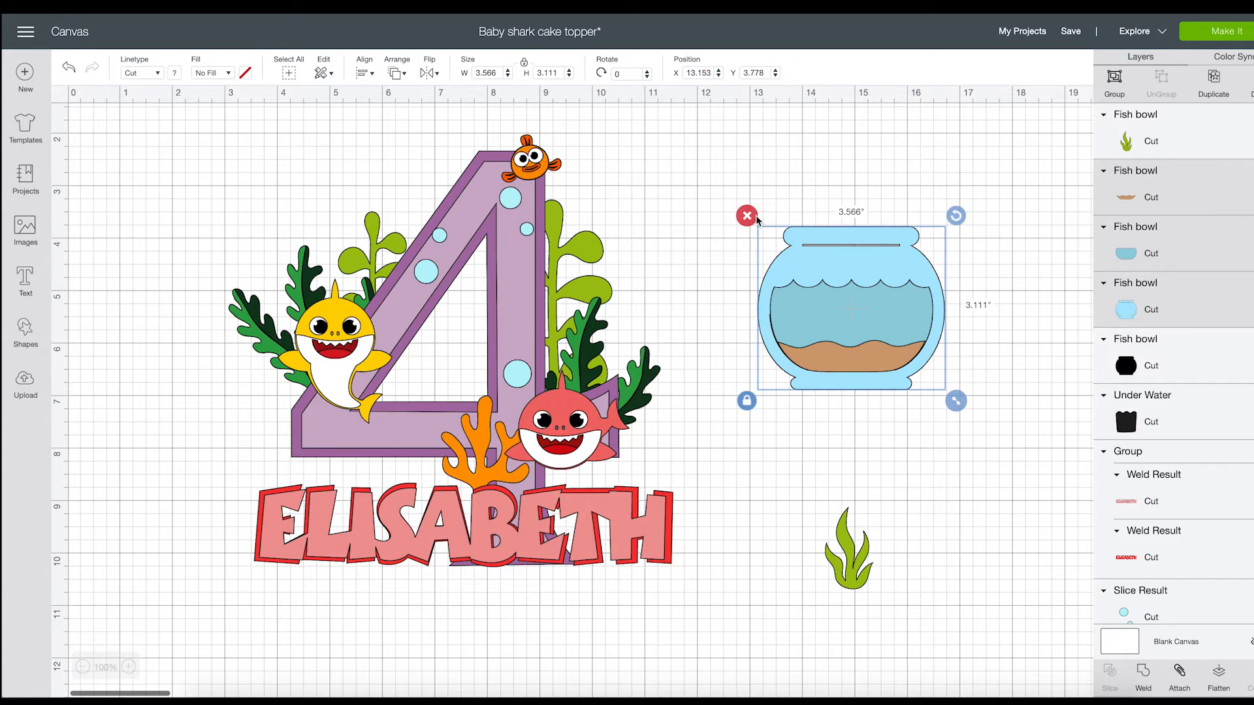
click(746, 214)
- Place the remaining green seaweed over the coral, enlarged to about 1.45 by 2.489 in, at about X 6.868, Y 6.588
drag(851, 564, 520, 554)
drag(486, 498, 480, 461)
scroll(480, 461, down, 1)
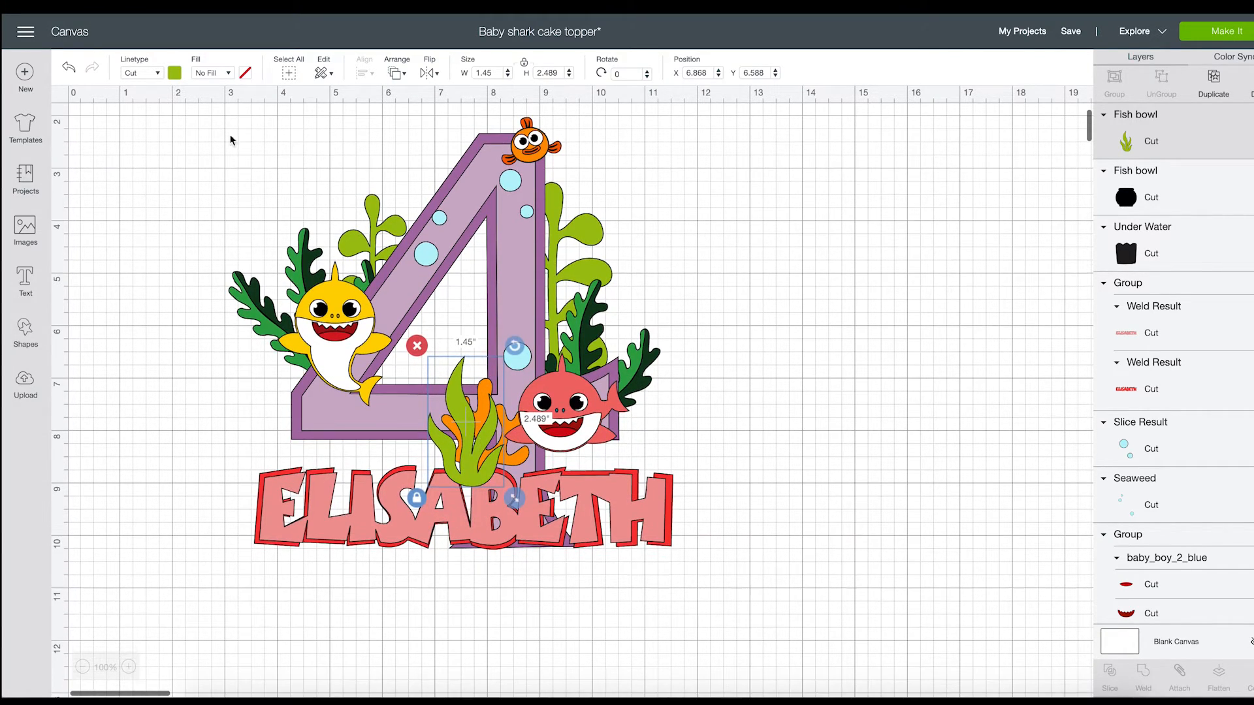
- Move the green seaweed behind the coral while keeping it in front of the 4, and nudge it slightly toward the yellow shark
click(395, 73)
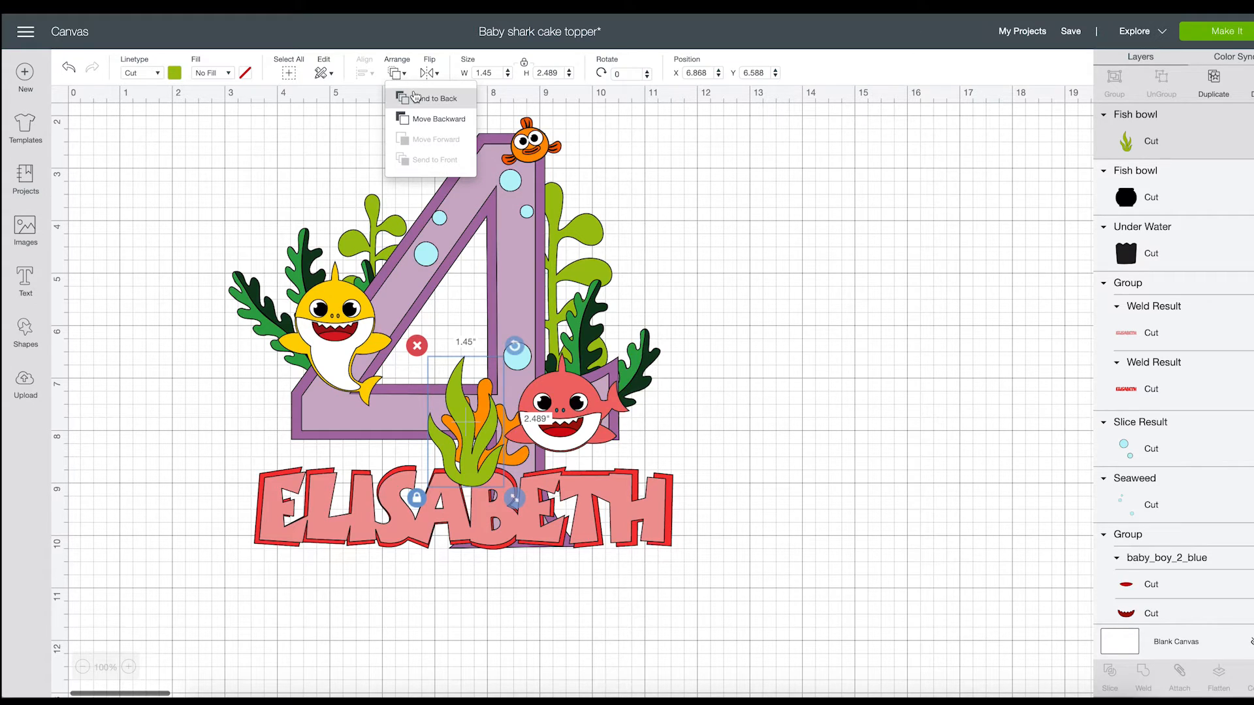
click(402, 95)
scroll(473, 379, up, 1)
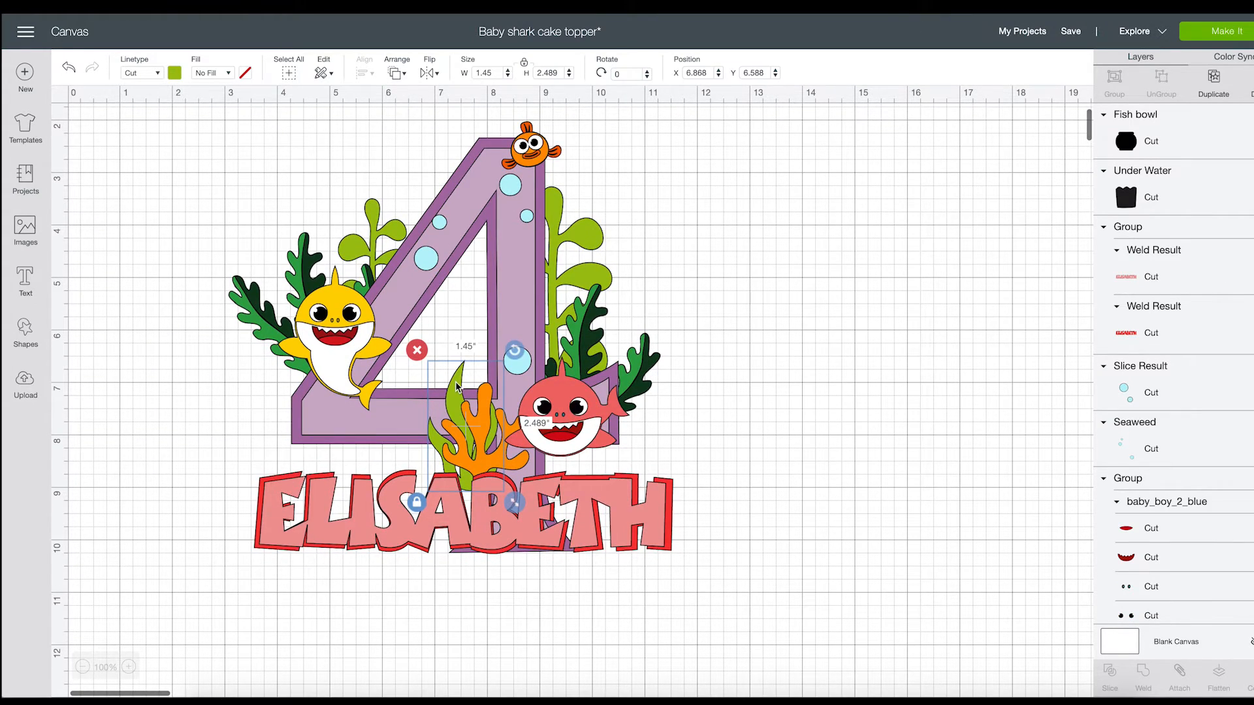
drag(456, 386, 452, 388)
click(711, 341)
scroll(711, 341, down, 1)
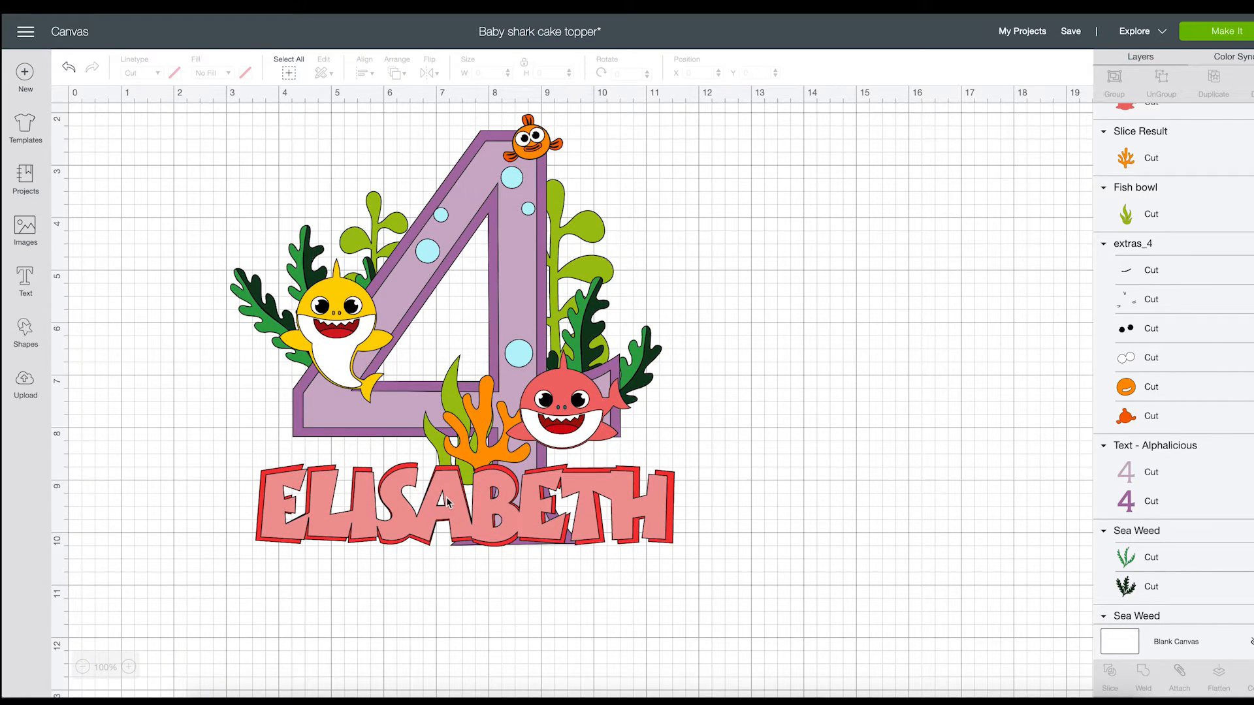
- Scale the whole topper down to about 4.704 by 4.537 in and select the name group
scroll(449, 503, up, 1)
scroll(494, 512, down, 1)
scroll(494, 512, right, 1)
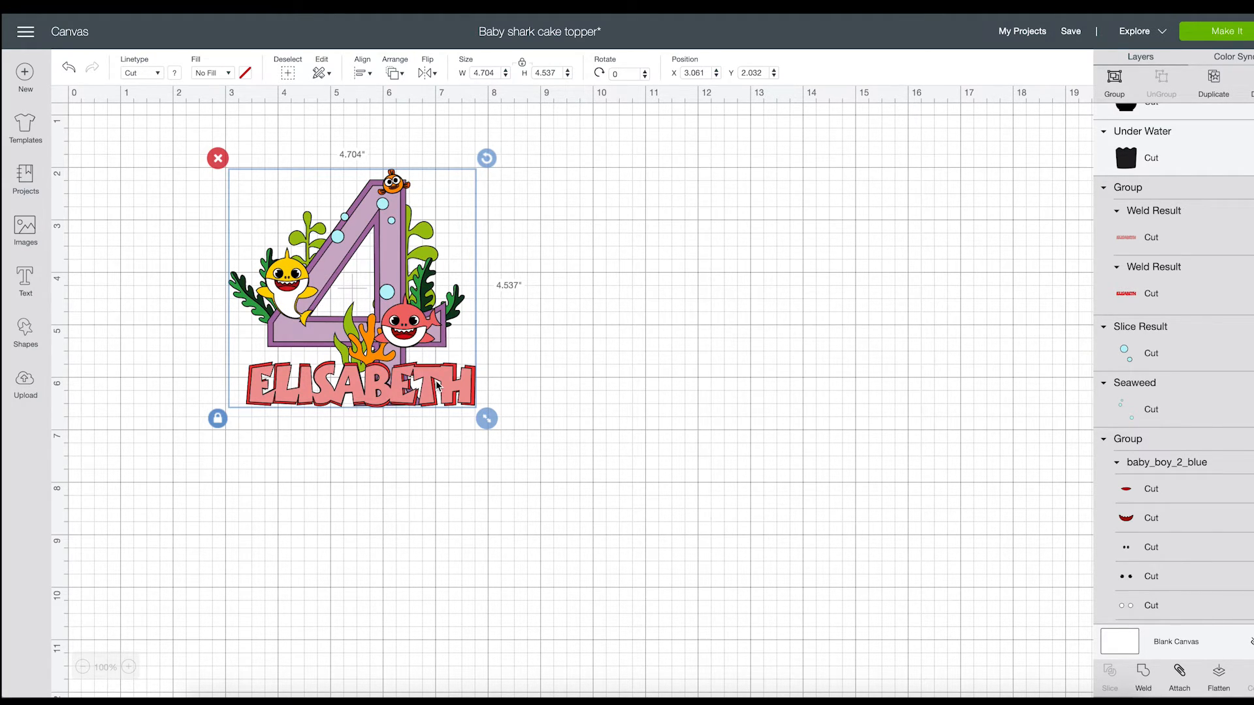
click(570, 395)
click(431, 392)
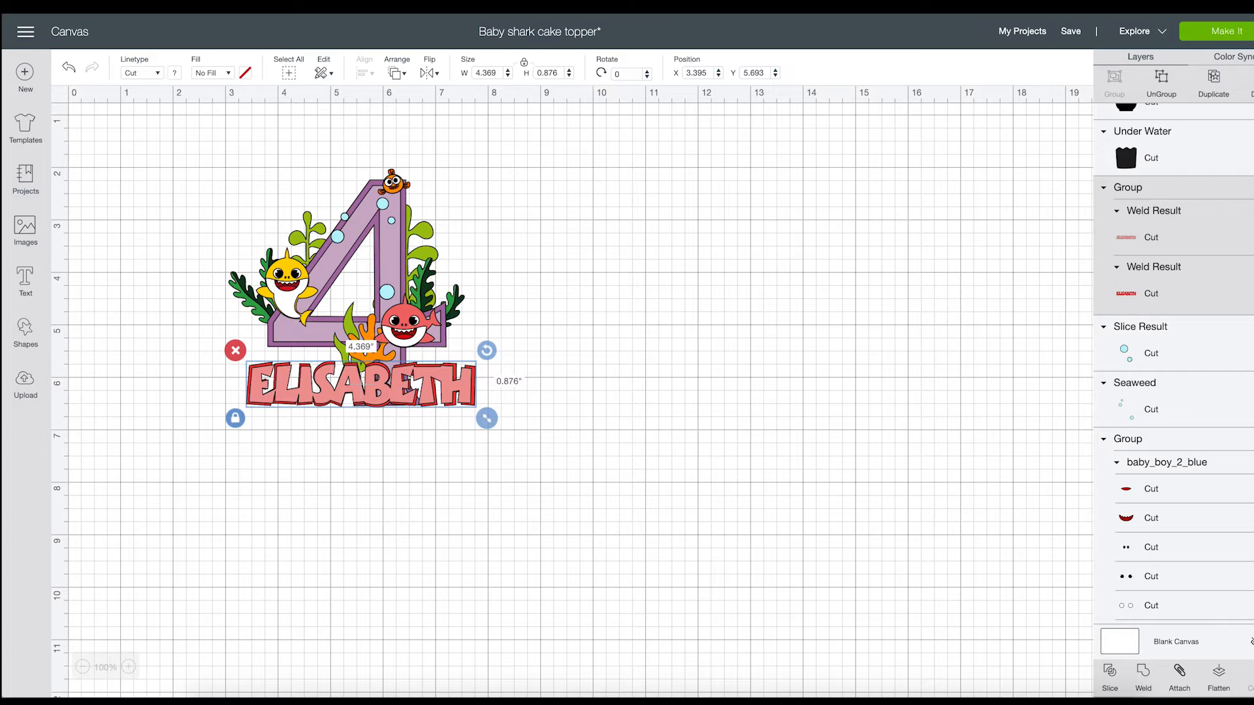
- Send the project to cut preparation and examine the pieces on mats 1 to 3
click(1238, 26)
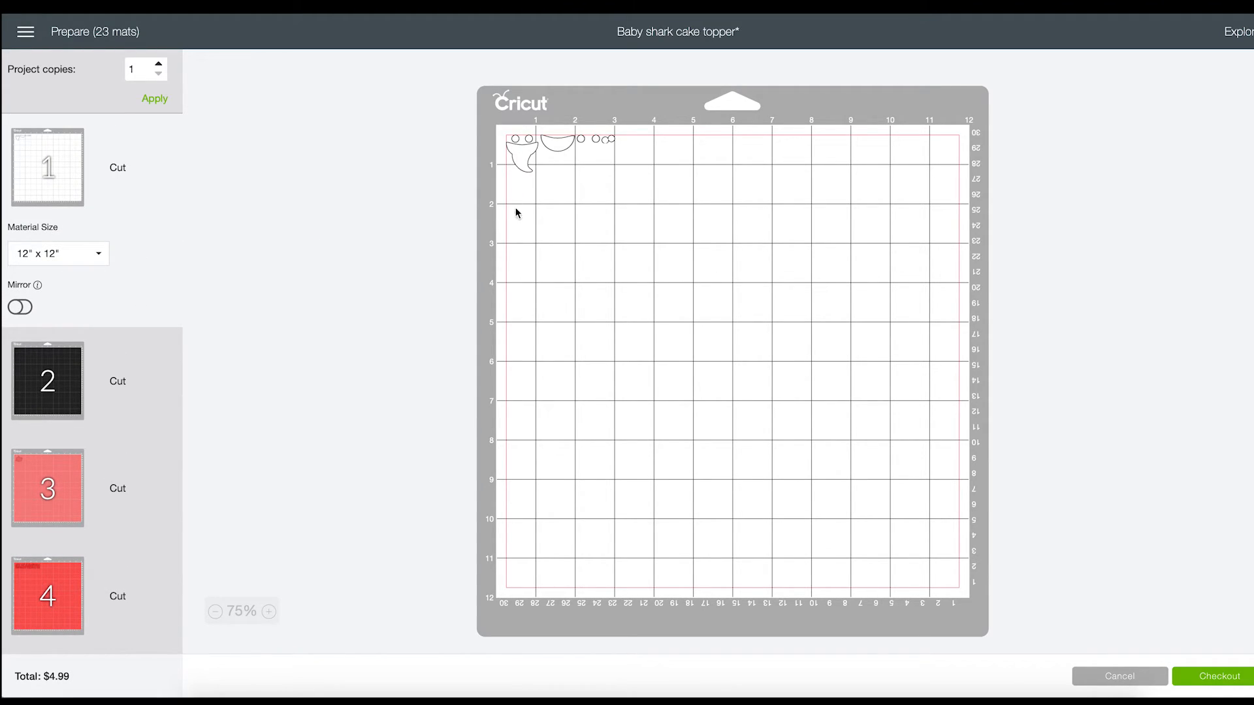
scroll(187, 320, down, 2)
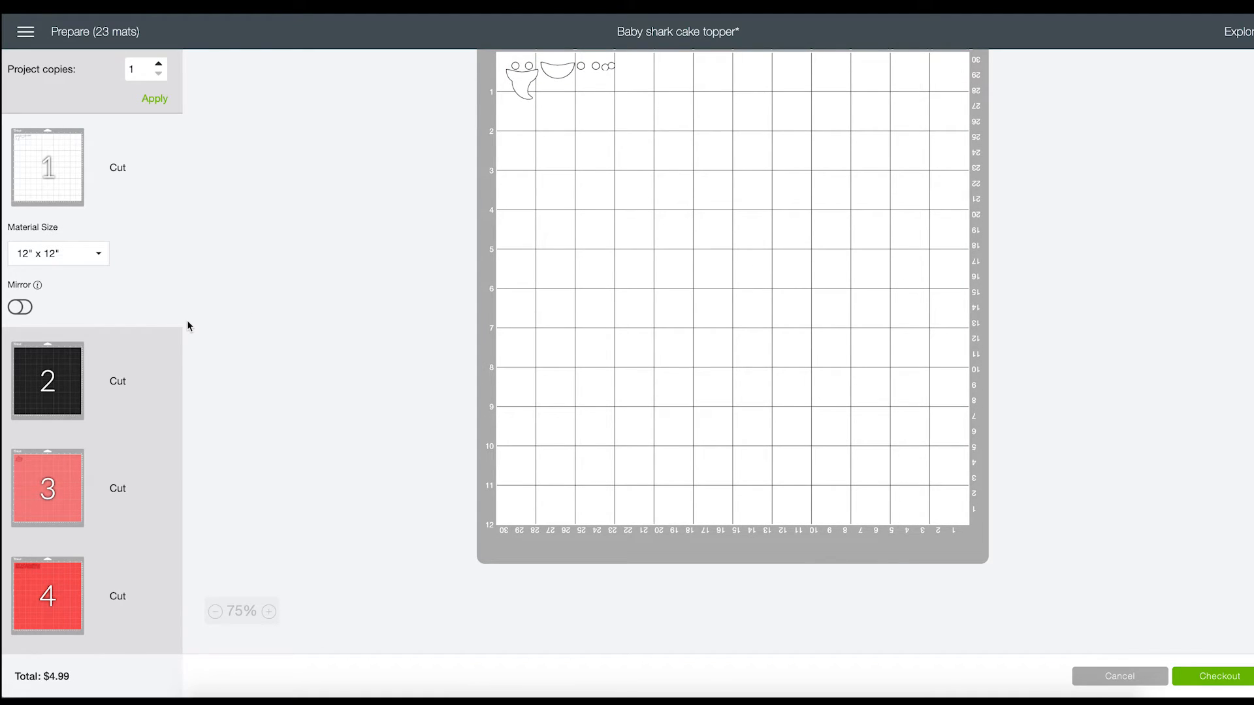
scroll(17, 324, down, 3)
click(65, 279)
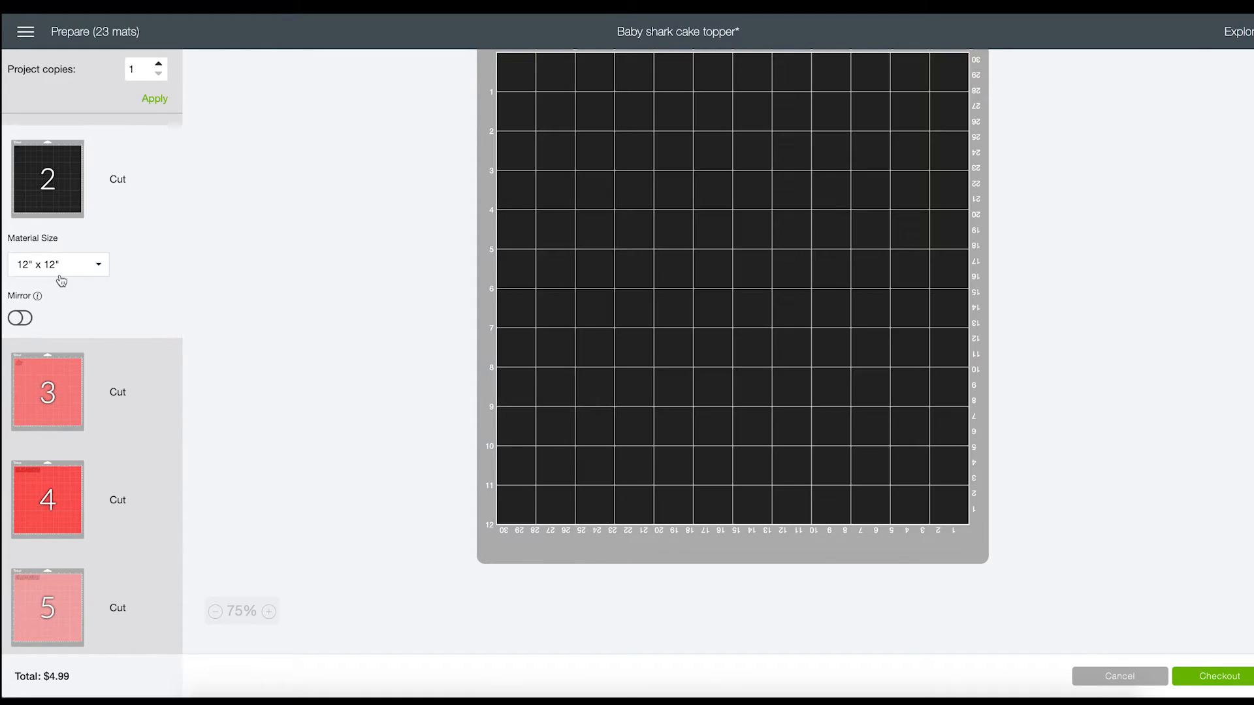
scroll(61, 281, down, 2)
click(55, 267)
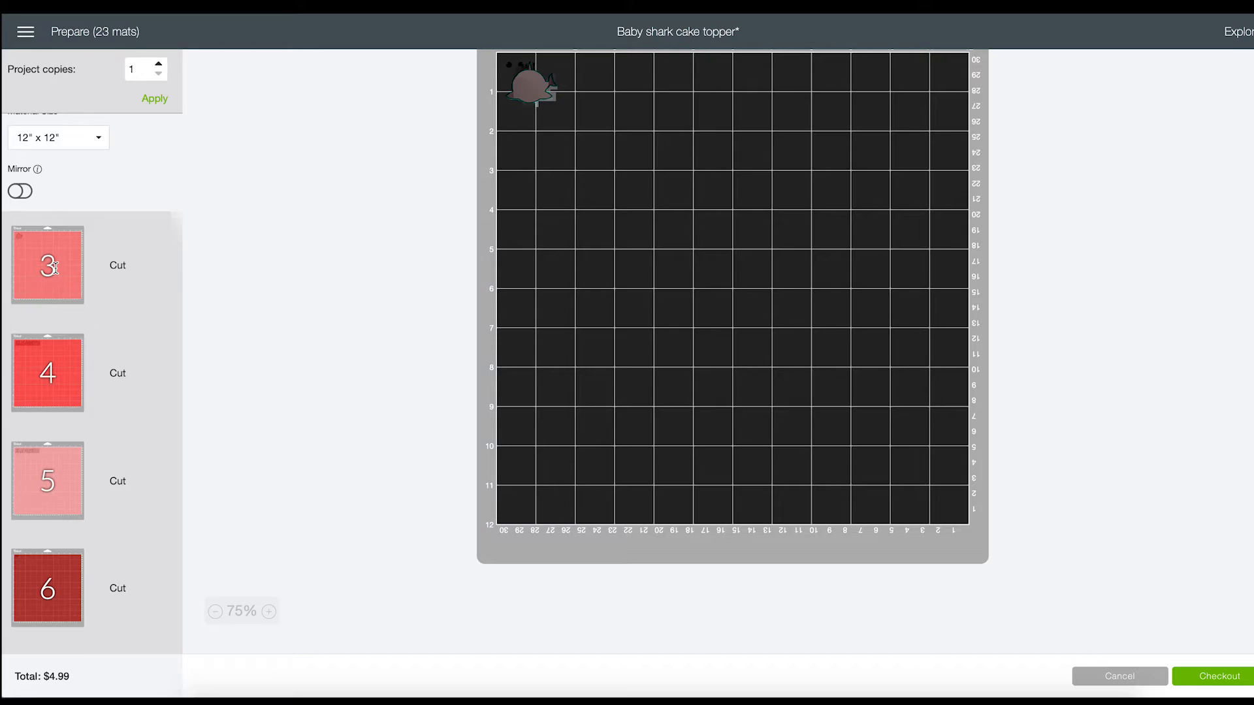
scroll(510, 137, up, 2)
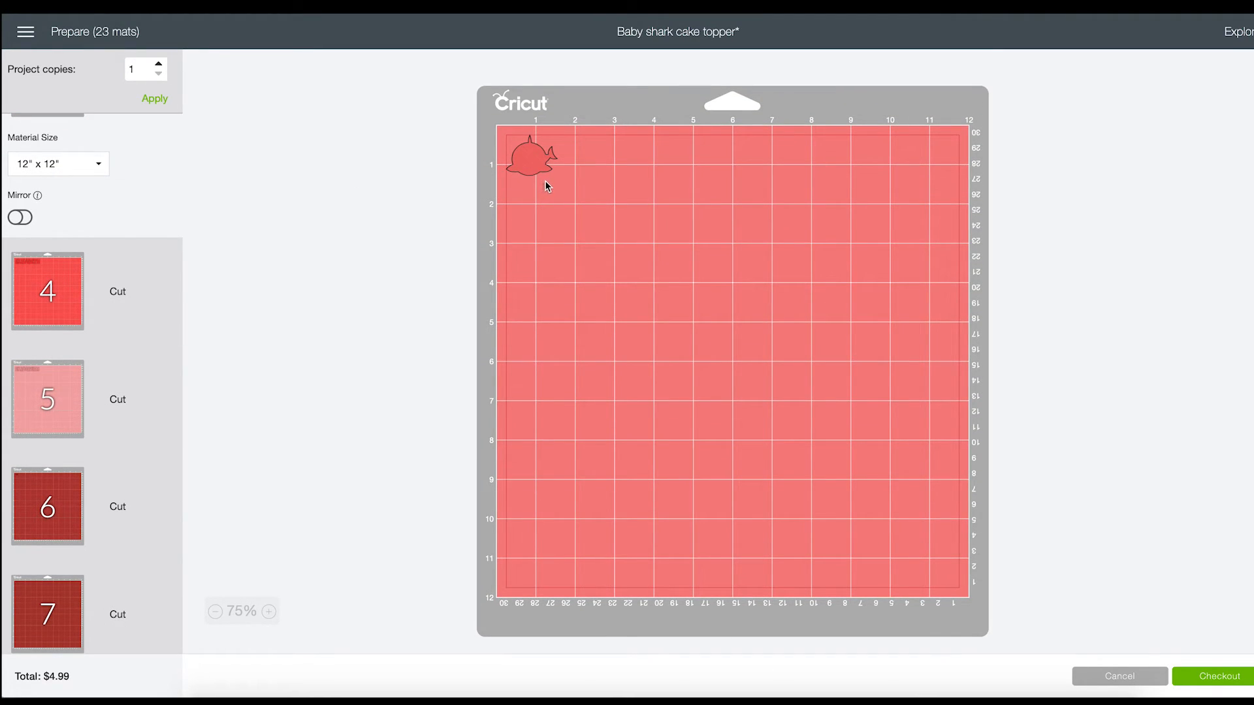
- Examine the pieces laid out on mats 4 to 8, comparing mats 7 and 8
click(42, 297)
scroll(42, 298, down, 1)
click(49, 354)
scroll(49, 354, down, 1)
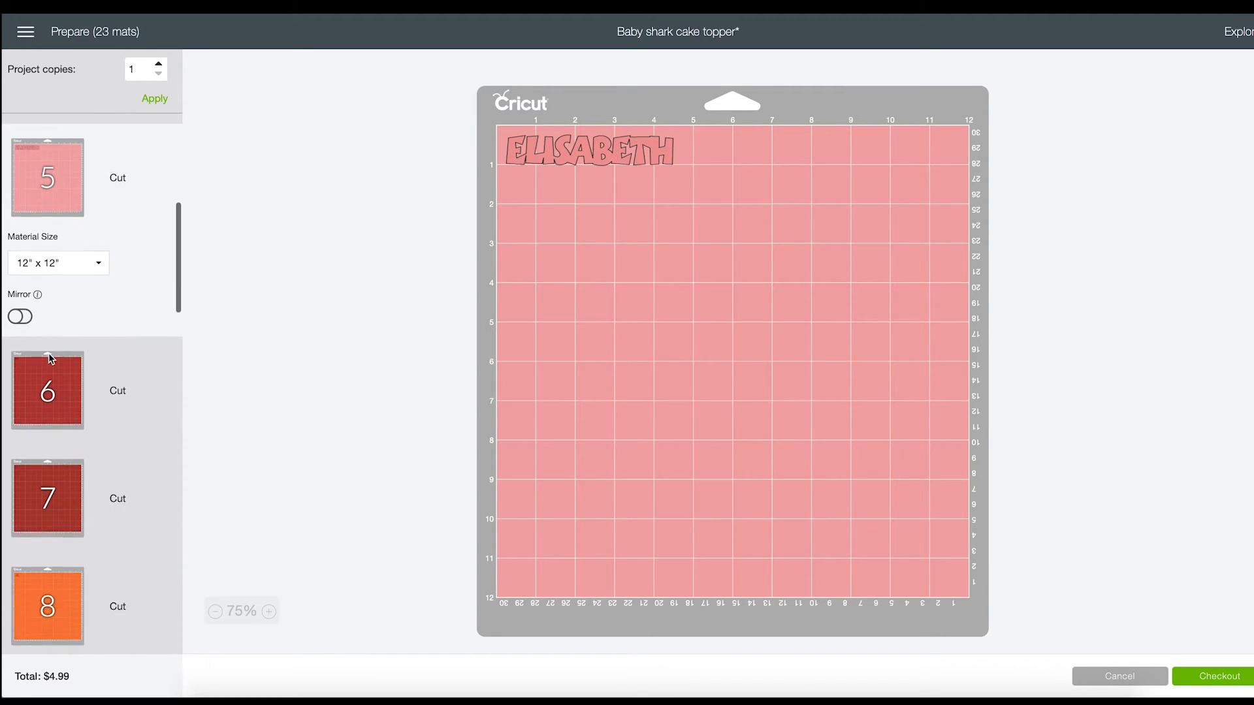
click(49, 354)
scroll(49, 354, down, 3)
click(45, 334)
scroll(42, 327, down, 1)
click(41, 327)
click(43, 141)
click(63, 364)
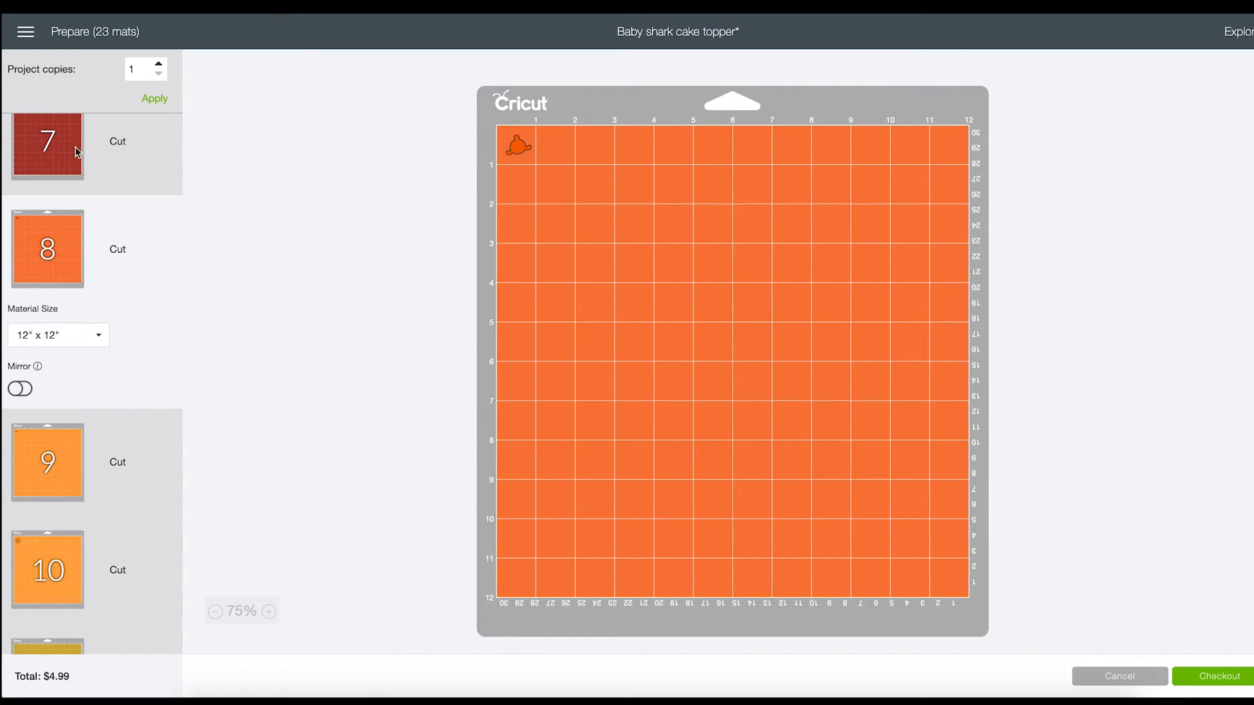
click(42, 156)
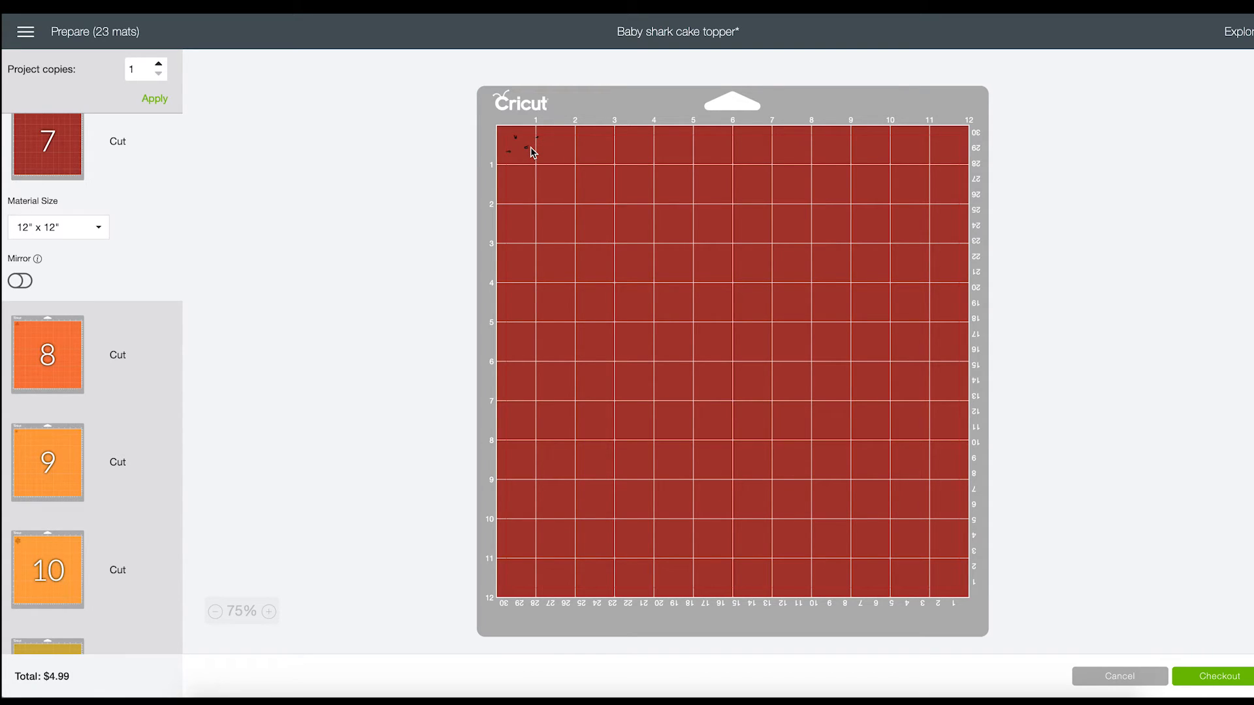
click(47, 344)
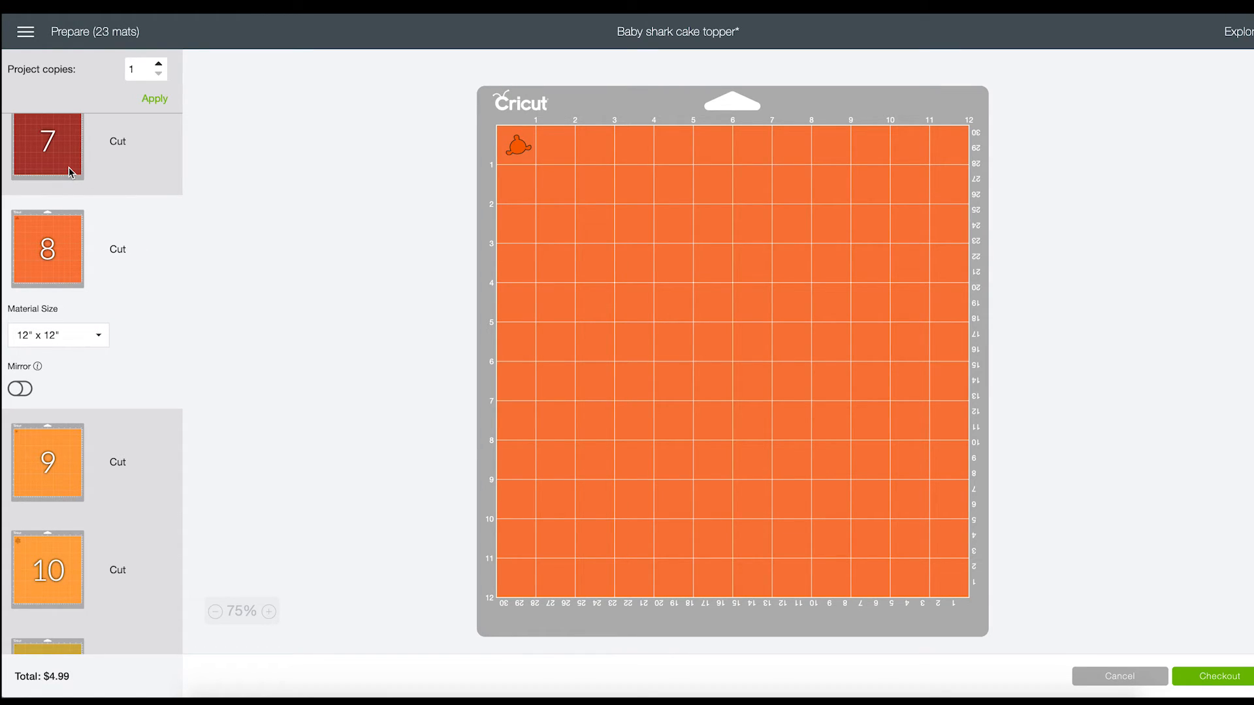
- Examine the pieces laid out on mats 9 to 12
scroll(61, 311, down, 2)
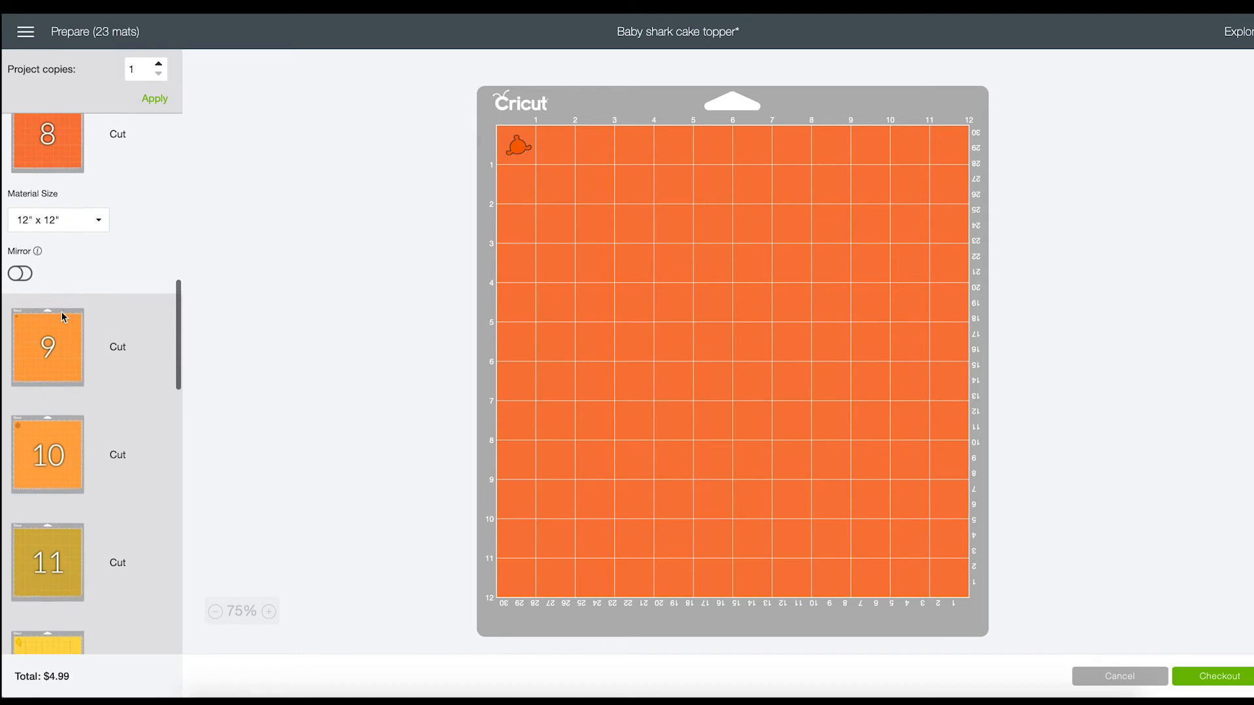
click(57, 324)
scroll(56, 324, down, 2)
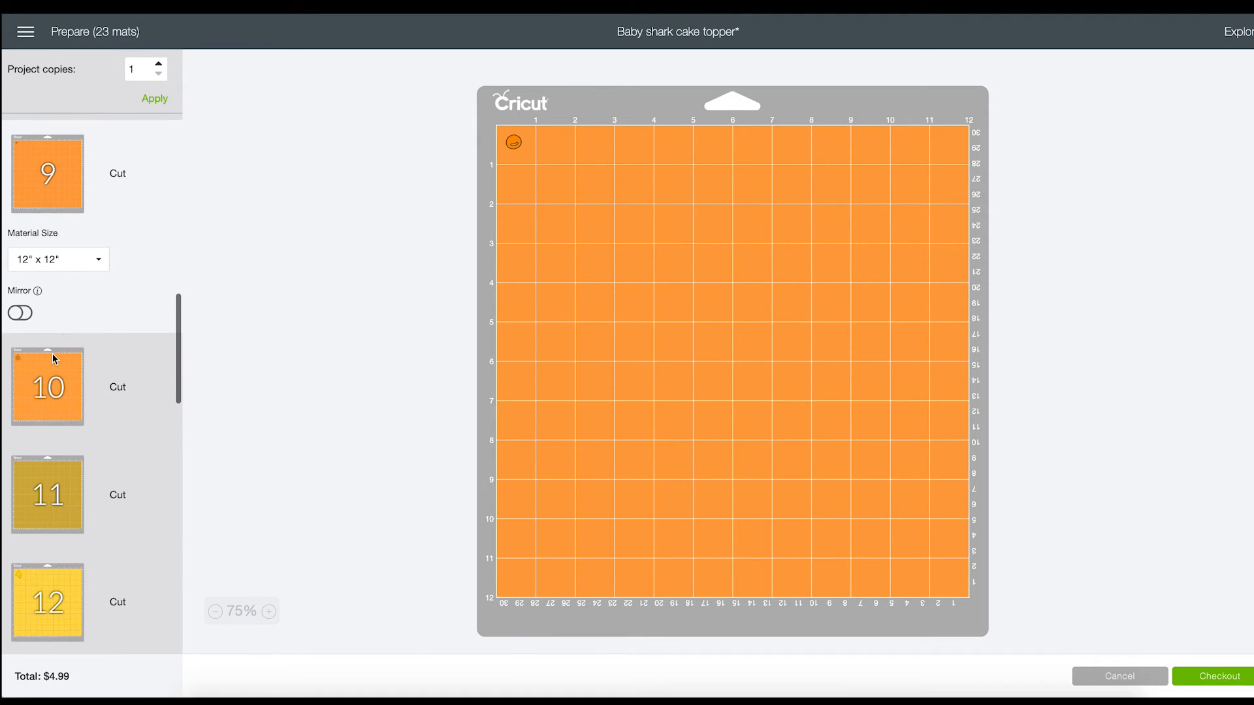
click(52, 354)
scroll(53, 354, down, 4)
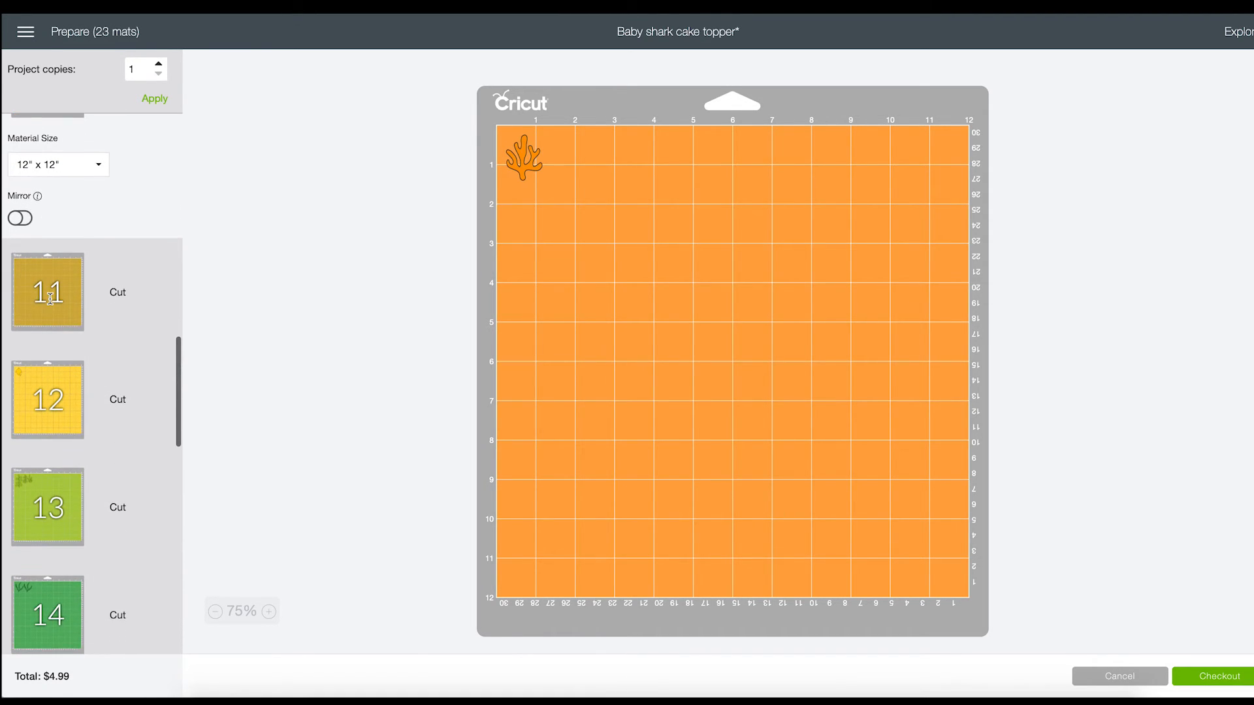
click(49, 298)
scroll(50, 298, down, 3)
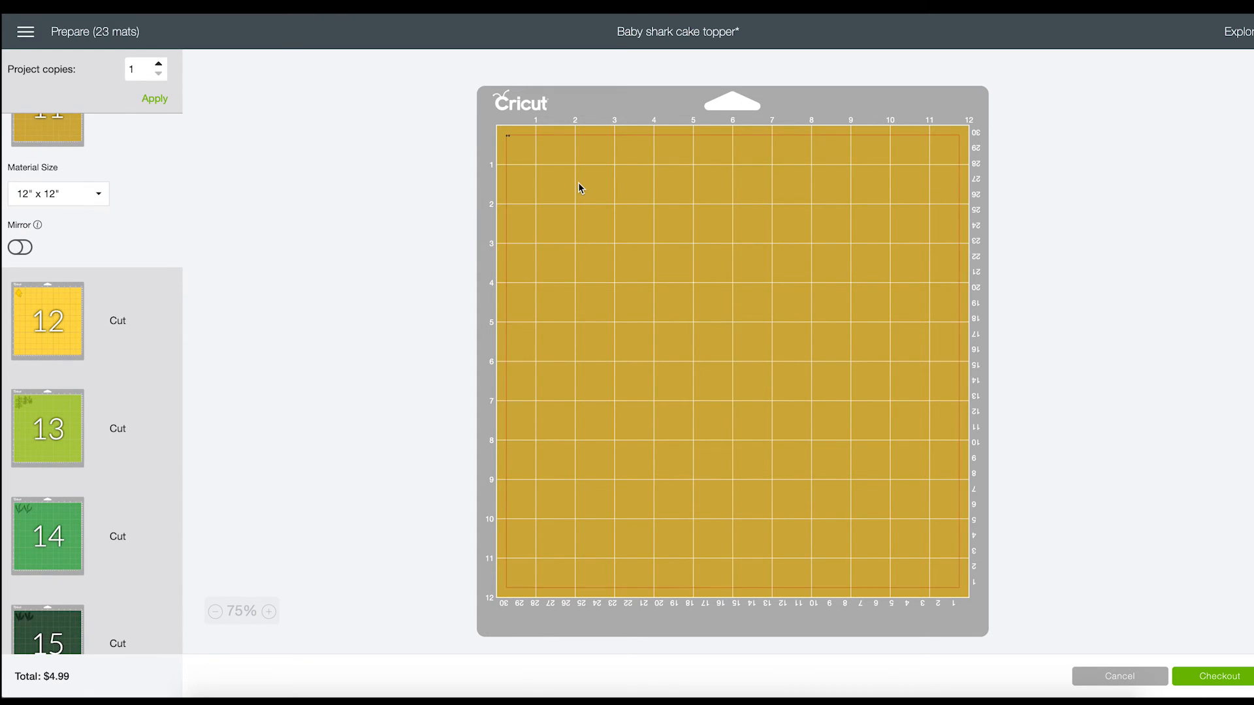
click(27, 315)
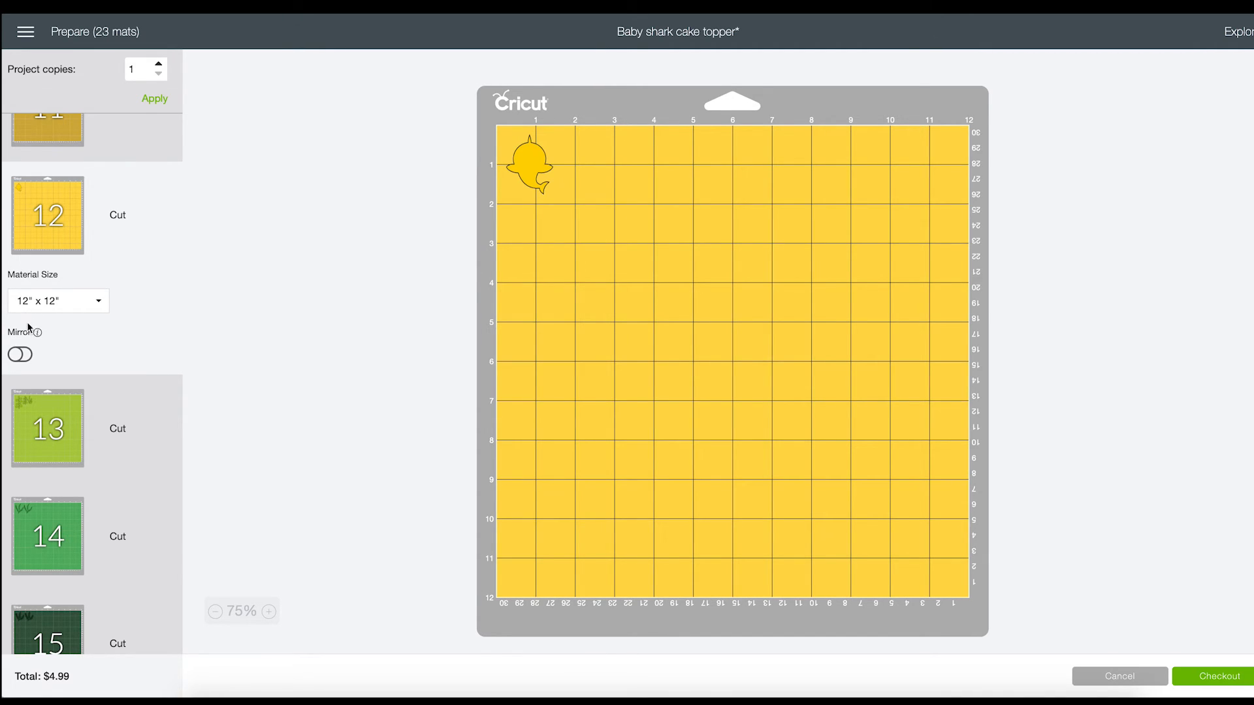
- Return to the canvas and move the topper, without its orange fish, to about x 0.658, y 2.198 in
click(56, 410)
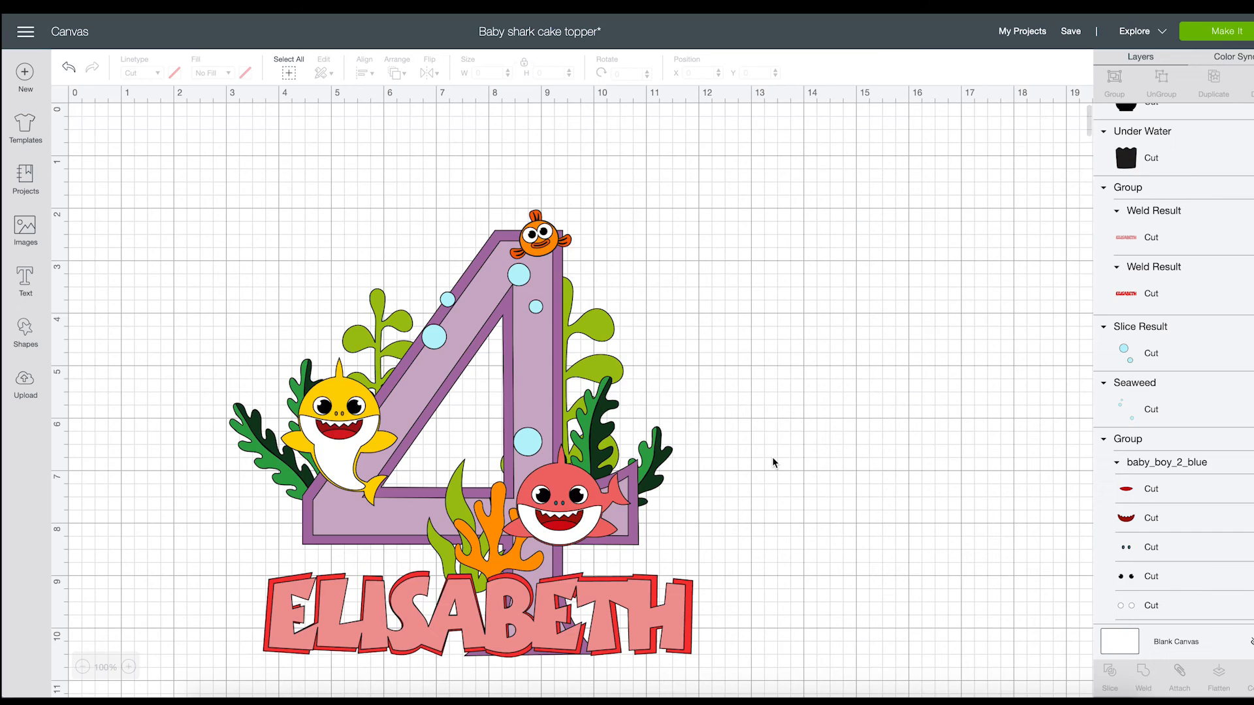
scroll(772, 457, down, 2)
scroll(772, 457, down, 2)
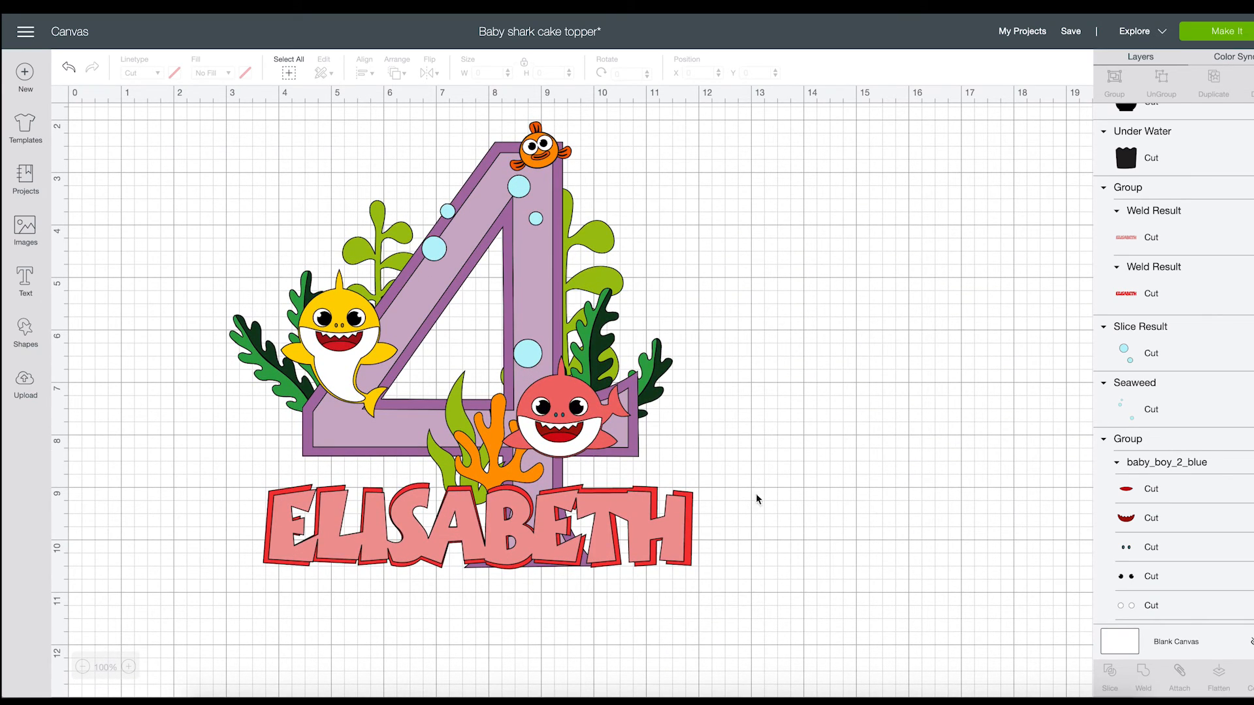
drag(784, 567, 213, 176)
drag(609, 270, 483, 260)
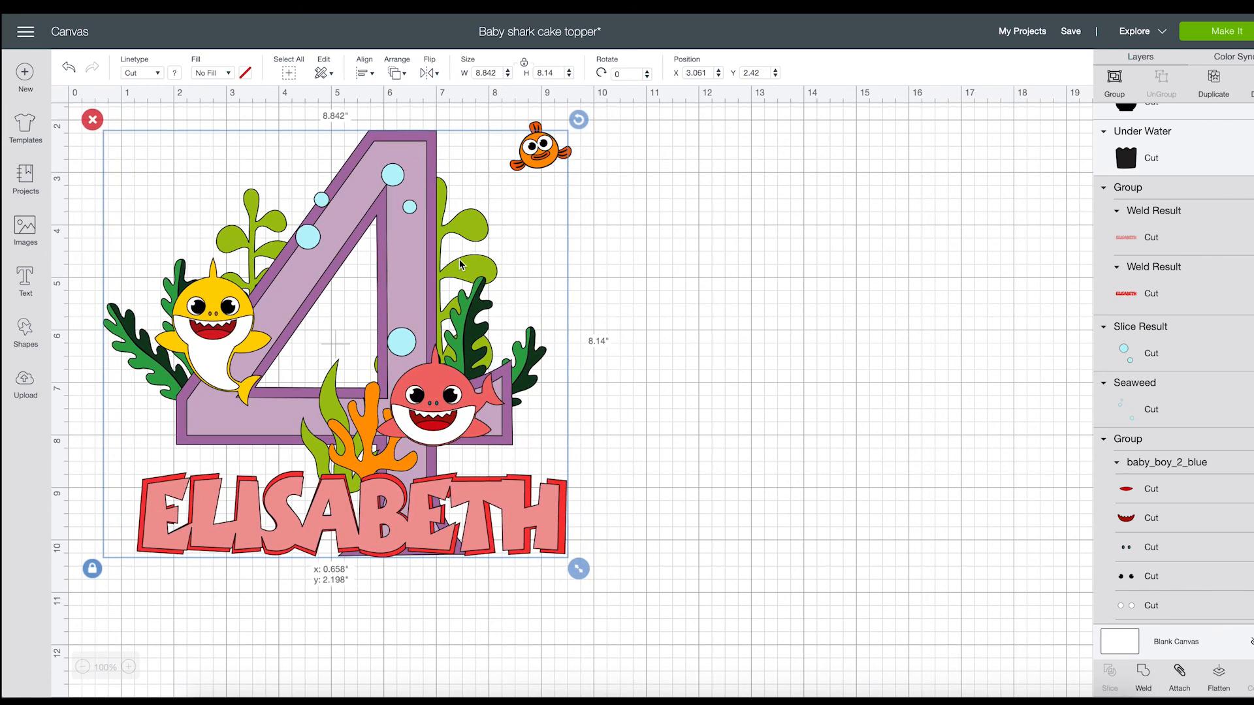
- Move the orange fish clear of the topper, enlarge it to about 3.683 by 2.94 in, and select its black pupils
click(631, 164)
drag(540, 149, 713, 251)
drag(756, 287, 887, 385)
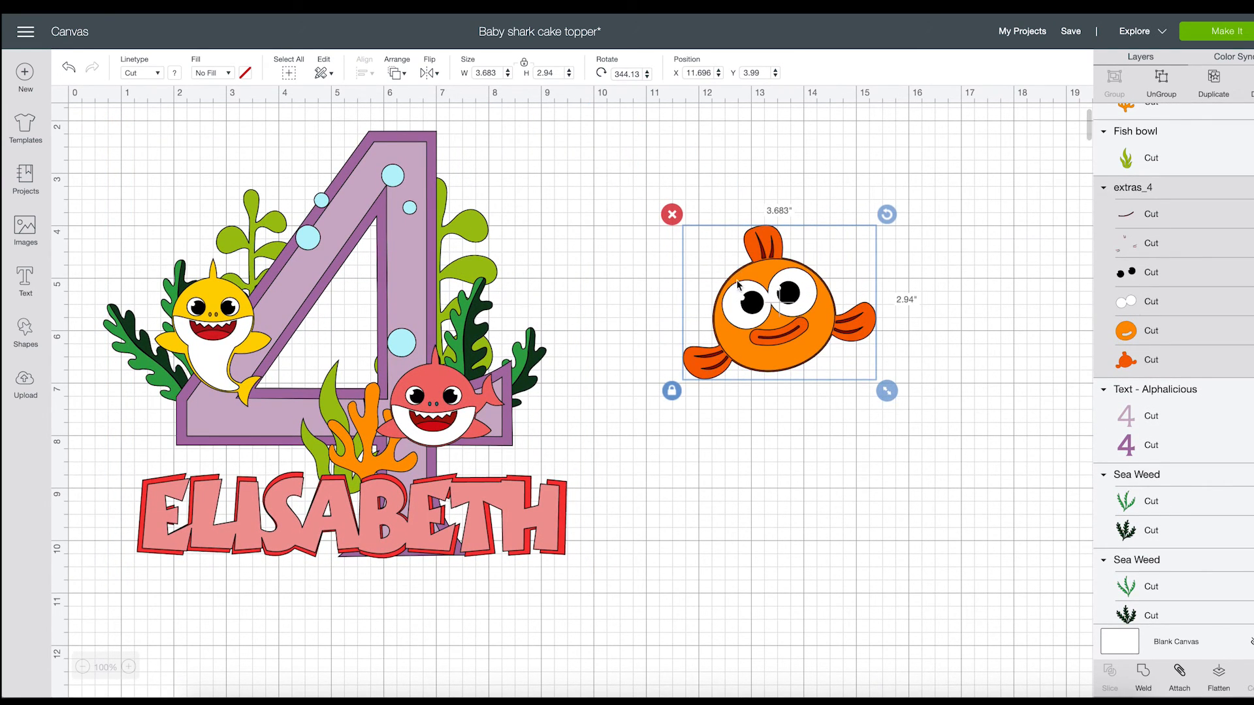
click(787, 414)
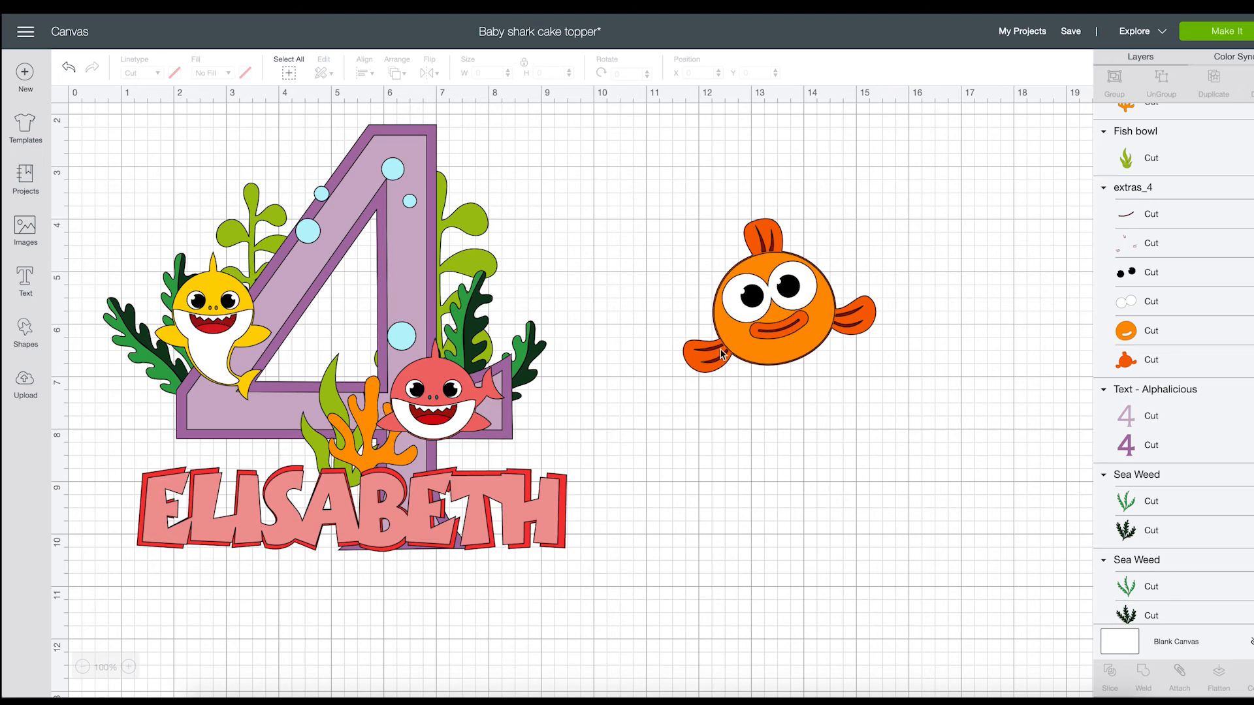
scroll(742, 363, down, 1)
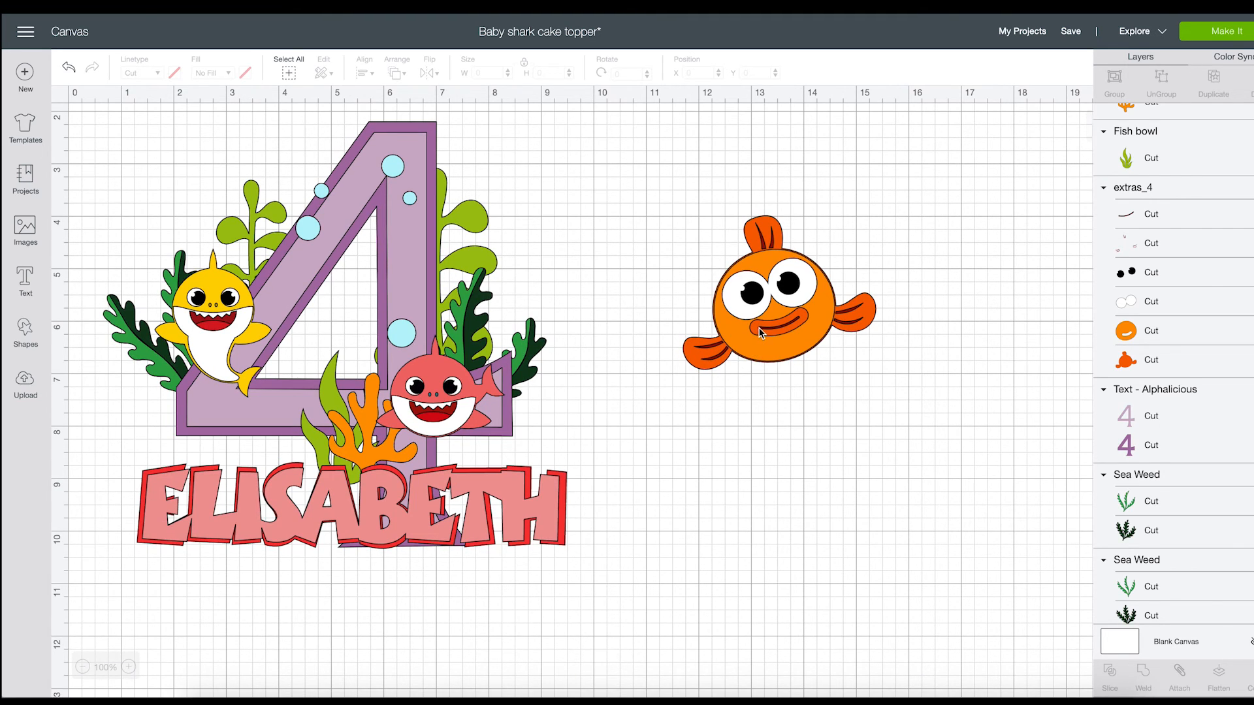
scroll(1173, 366, up, 5)
click(1152, 272)
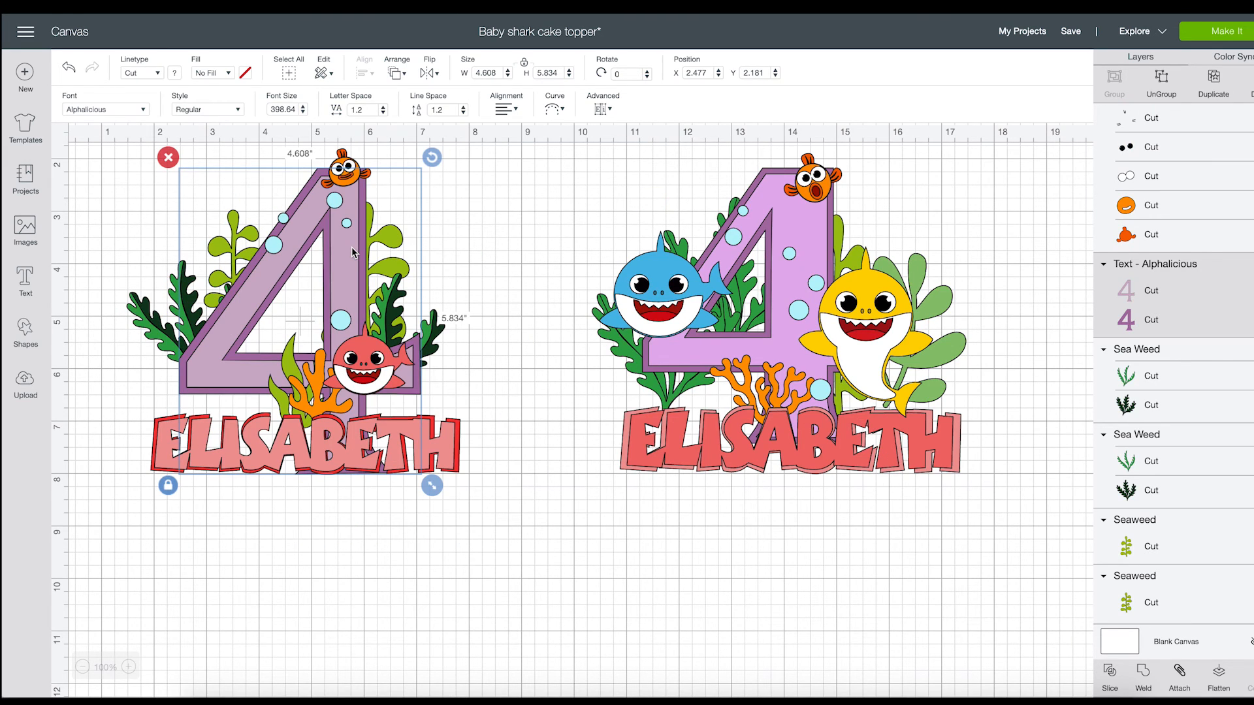
- Reposition the orange coral at the base of the red-shark topper to about x 4.563, y 5.484 in
click(317, 553)
drag(387, 572, 177, 195)
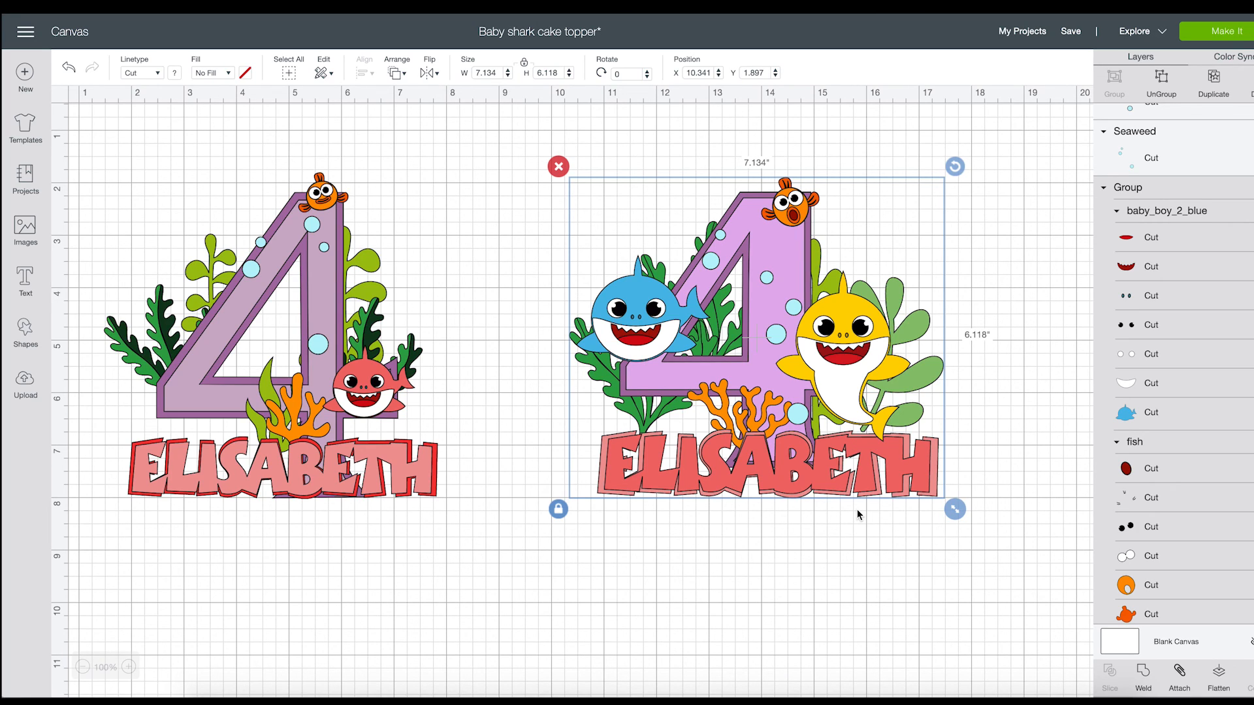
click(281, 412)
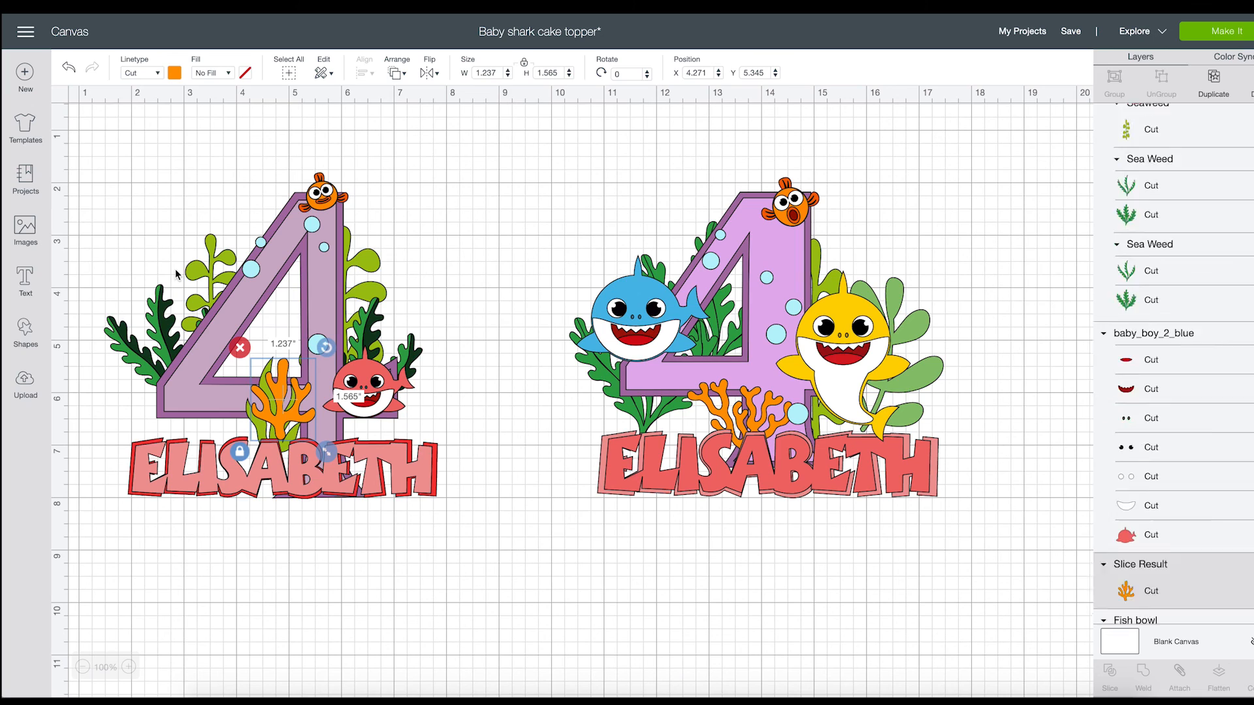
drag(293, 416, 308, 424)
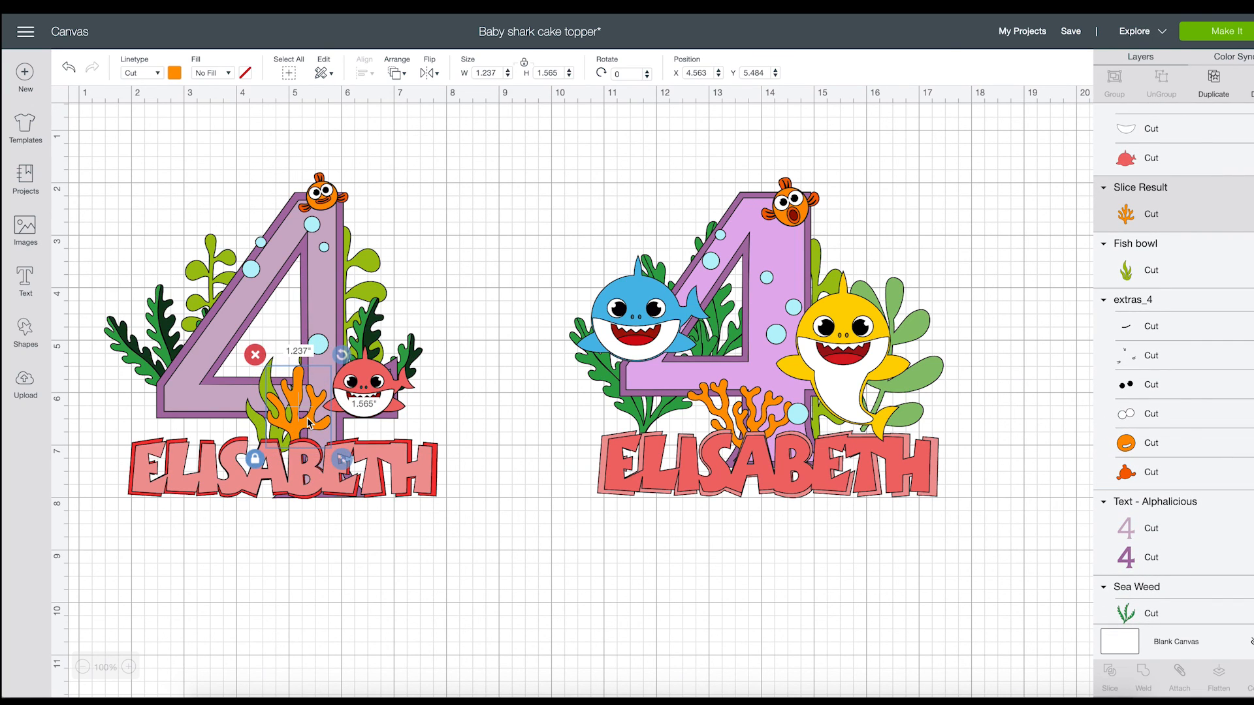
click(501, 215)
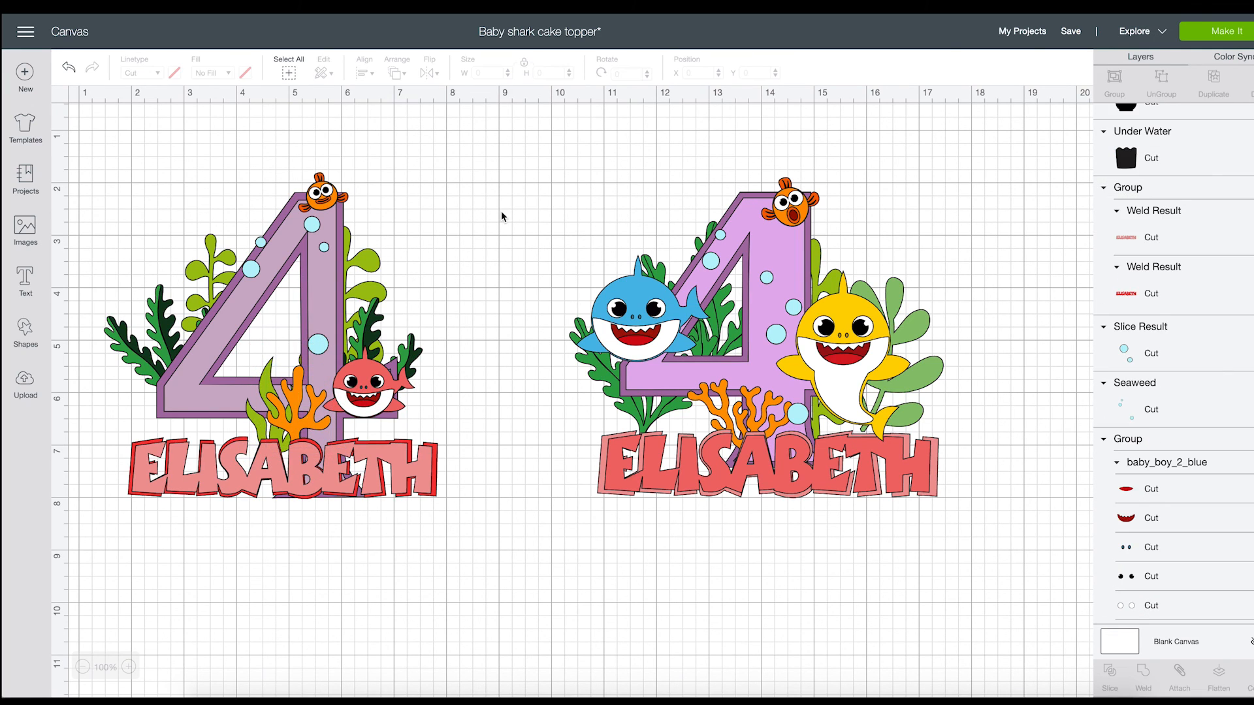